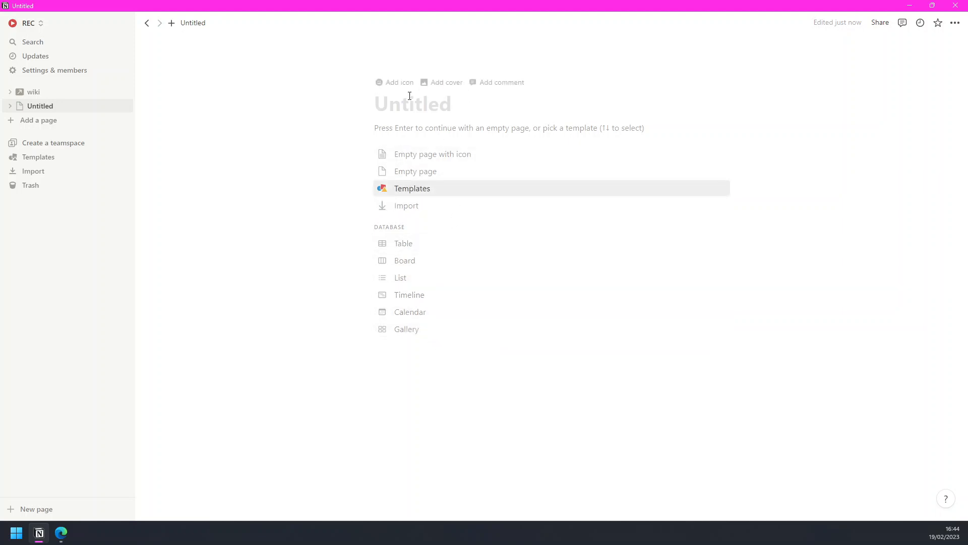
Title the new untitled page "dashboard"
text(dash)
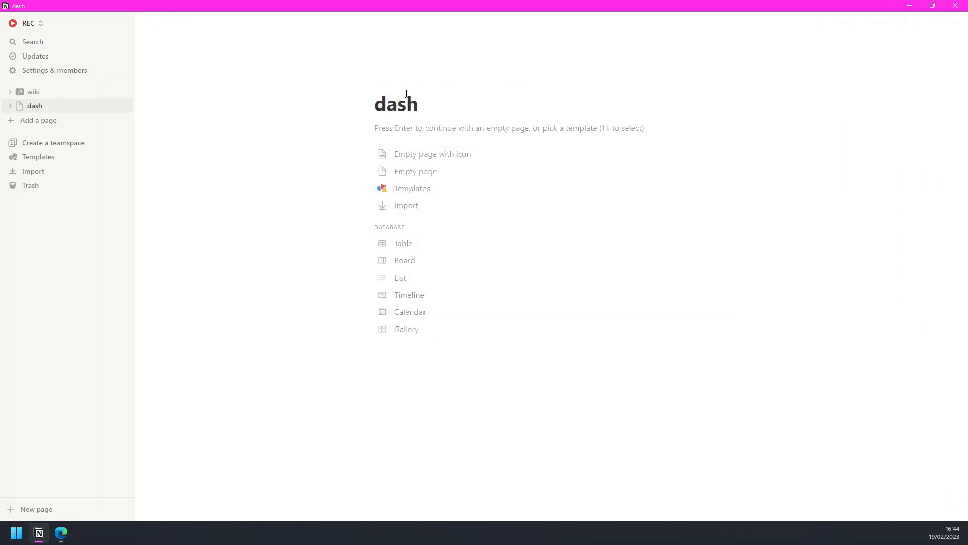
text(board)
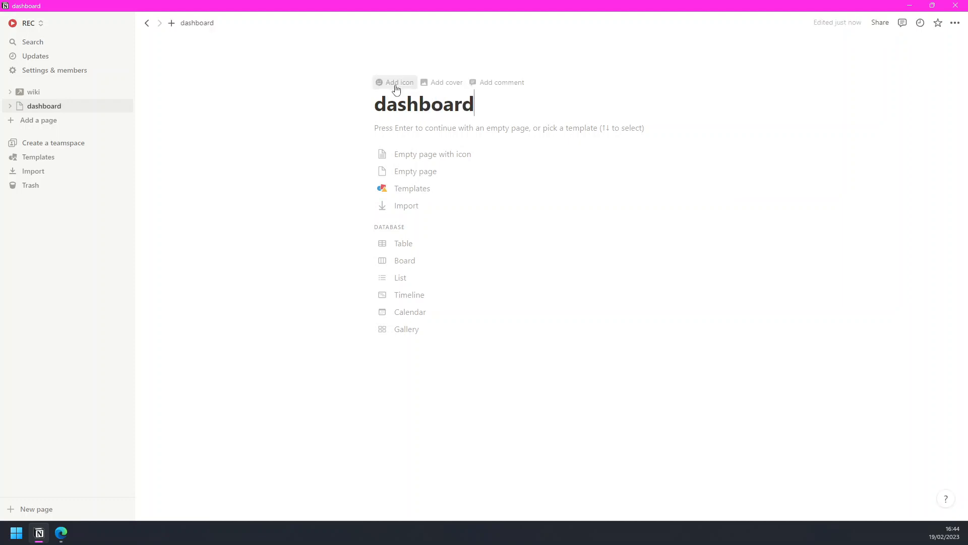
Give the dashboard page a custom icon by uploading the smiley-face image, after looking through the built-in icons and their colours
click(394, 83)
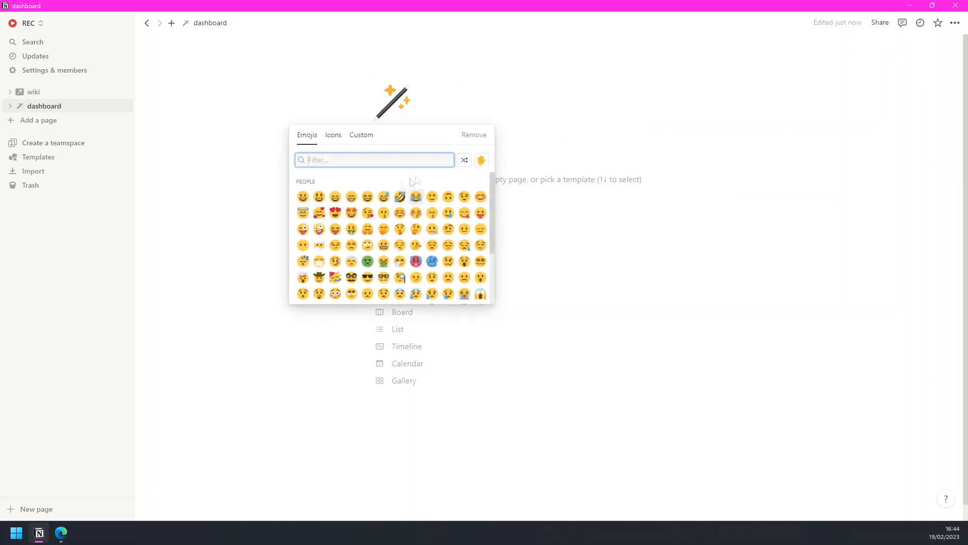
click(335, 136)
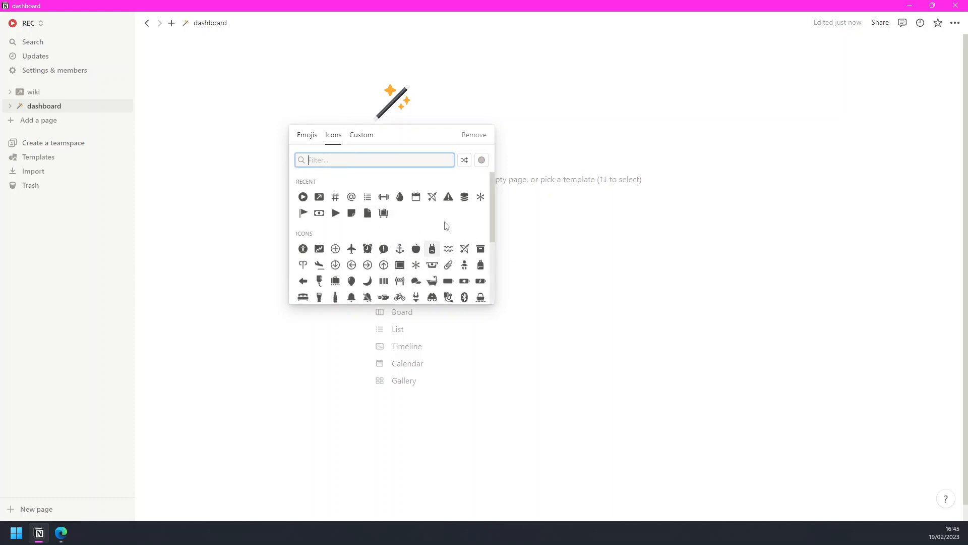
click(481, 160)
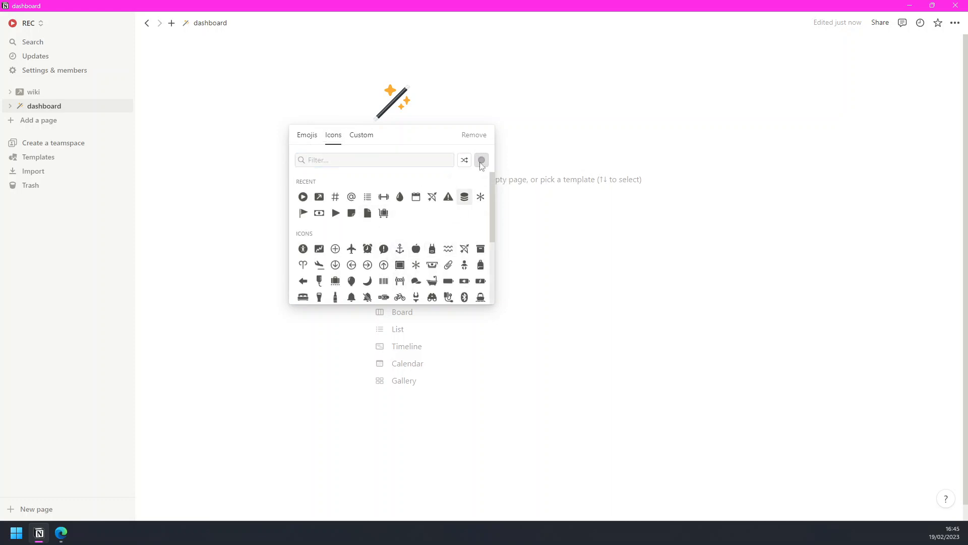
click(511, 215)
click(400, 197)
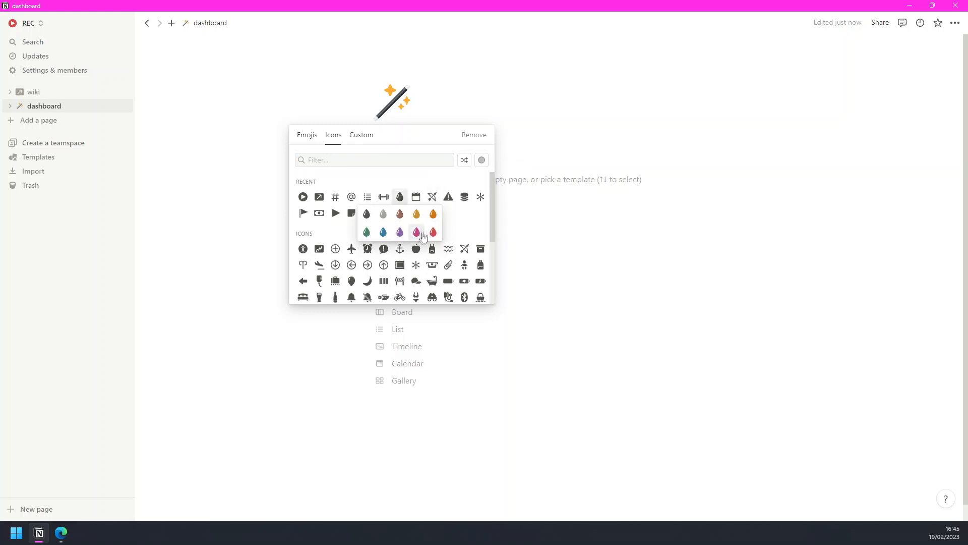
click(460, 231)
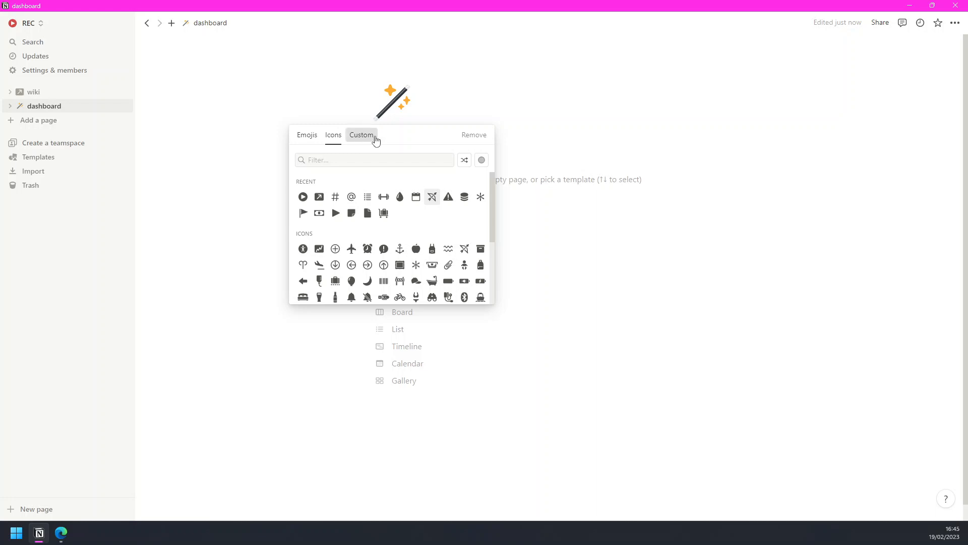
click(366, 135)
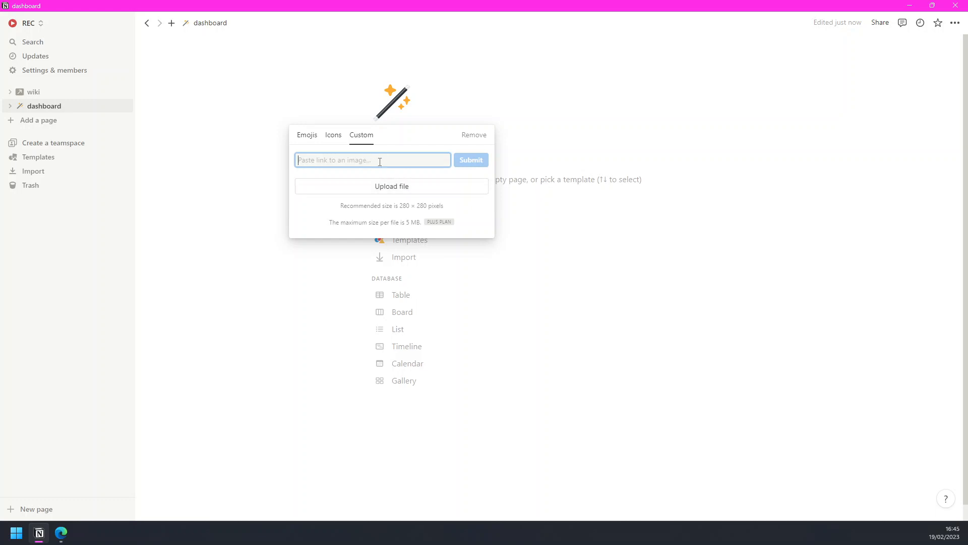
click(404, 186)
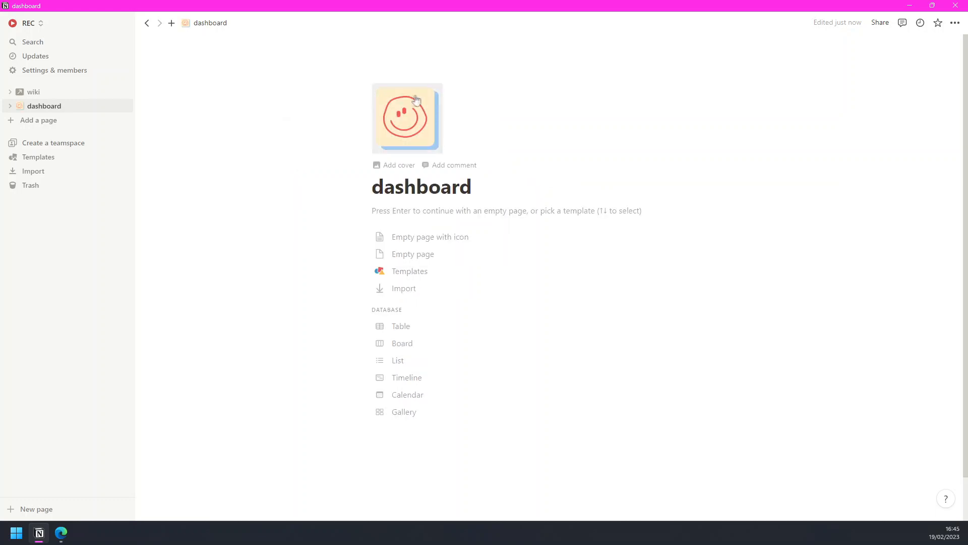
Add a cover to the dashboard page and replace it with an uploaded plain mint-green image, browsing the other cover sources first
click(399, 165)
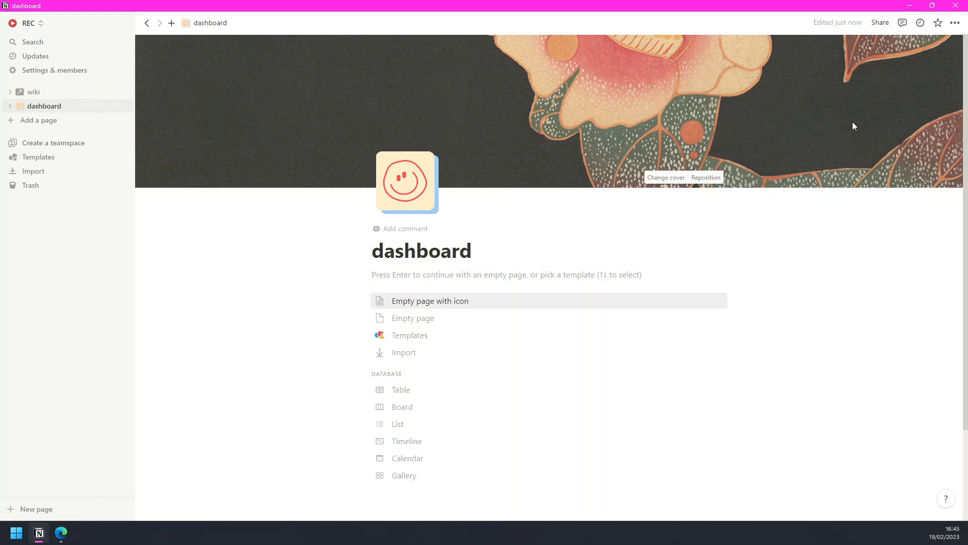
click(680, 179)
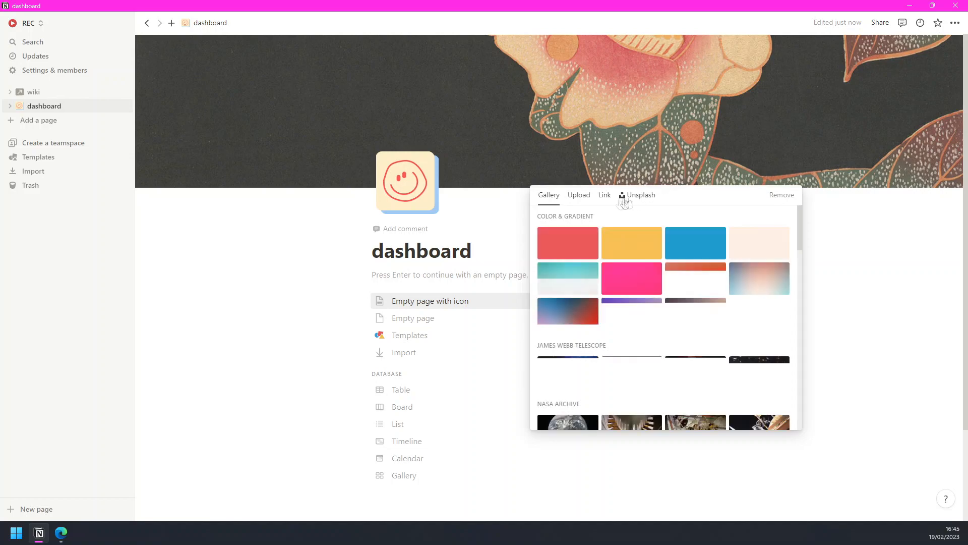
scroll(708, 360, down, 5)
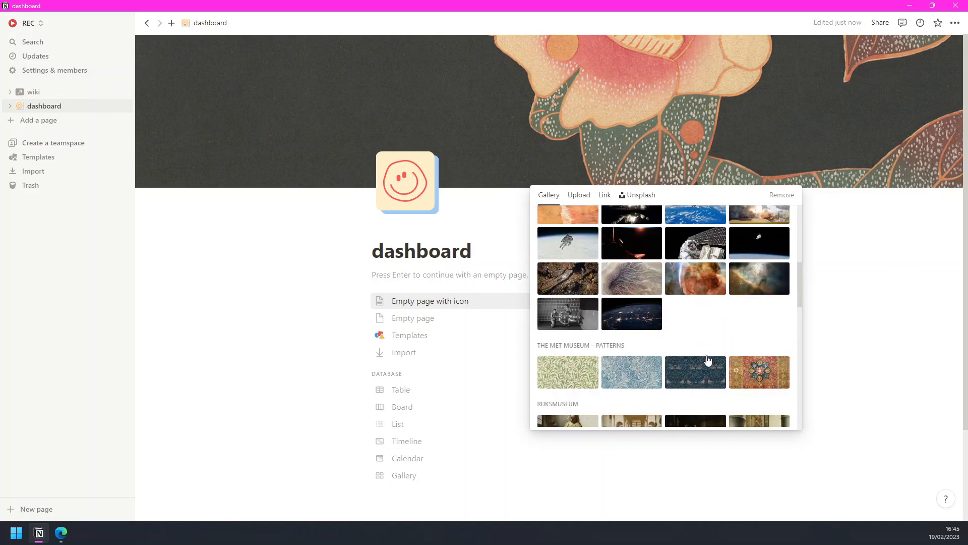
scroll(710, 355, up, 5)
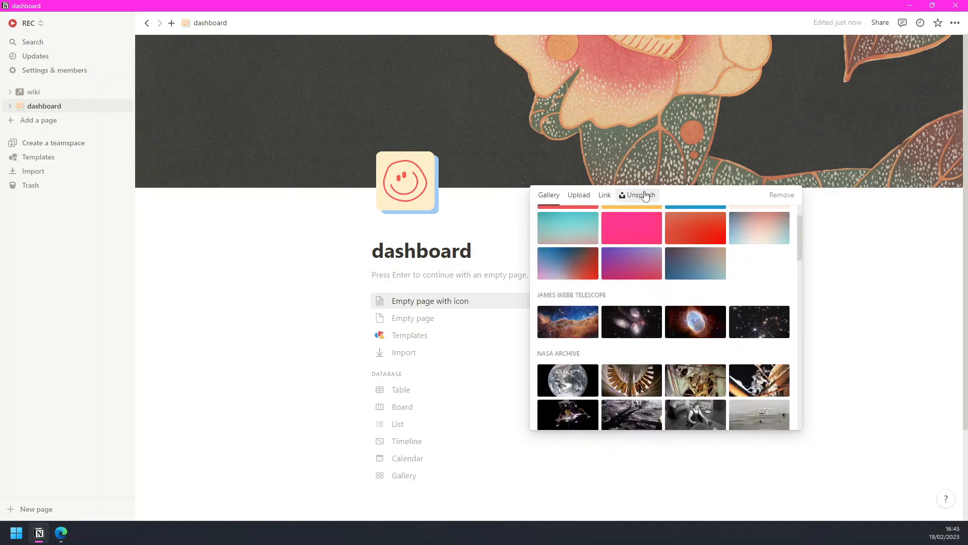
click(640, 195)
scroll(700, 359, down, 2)
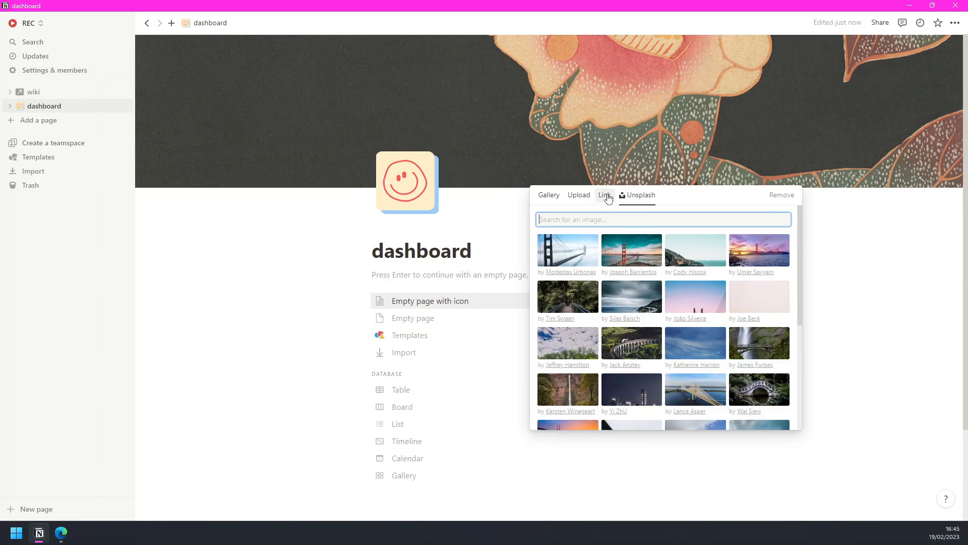
click(604, 194)
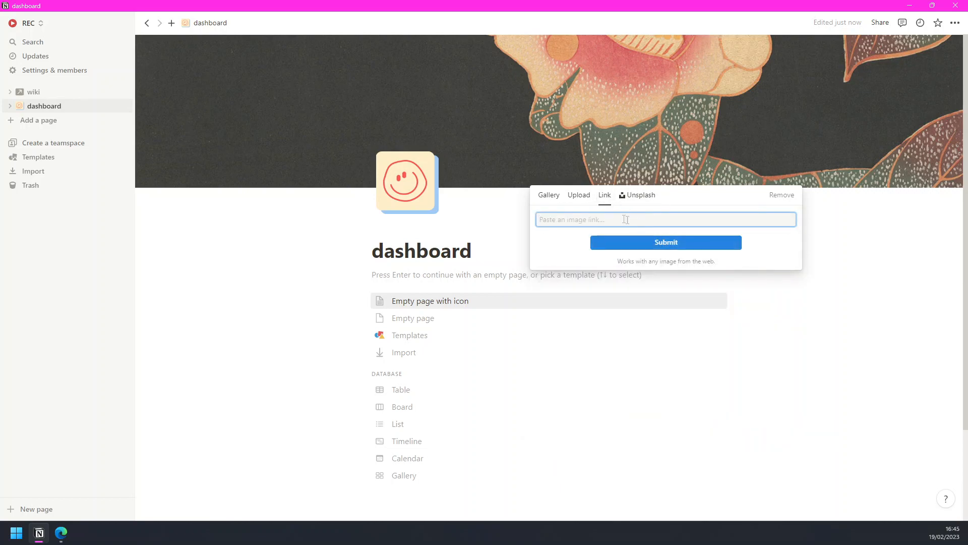
click(573, 197)
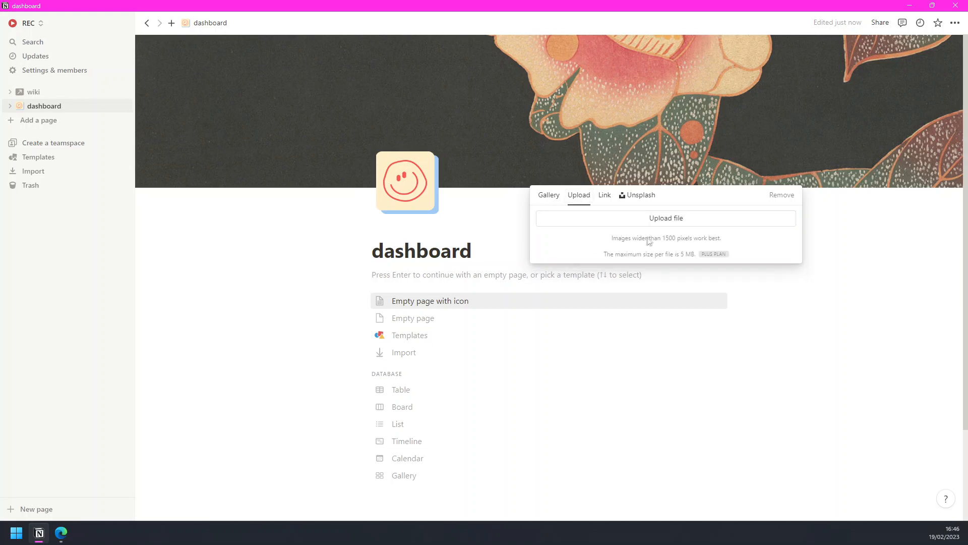
click(660, 226)
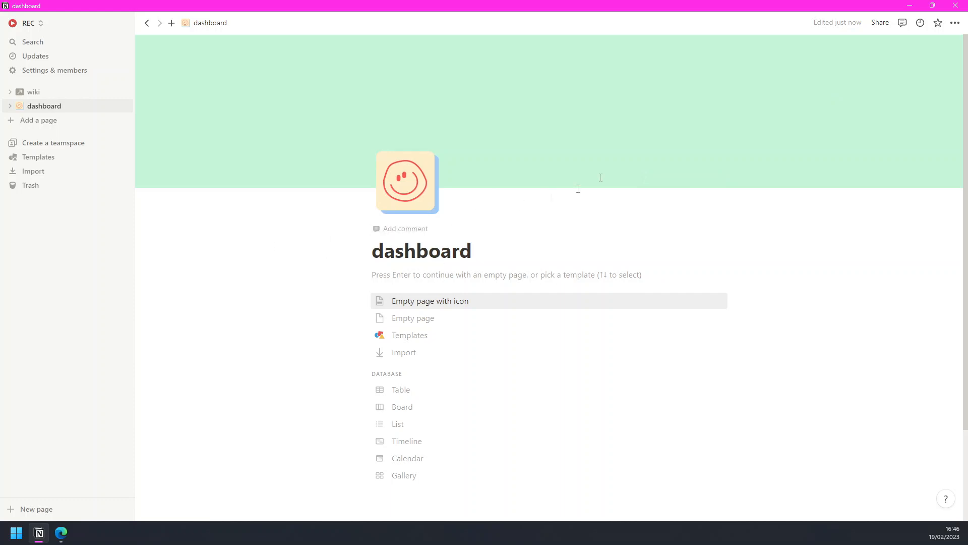
Set the dashboard page to full width
click(956, 23)
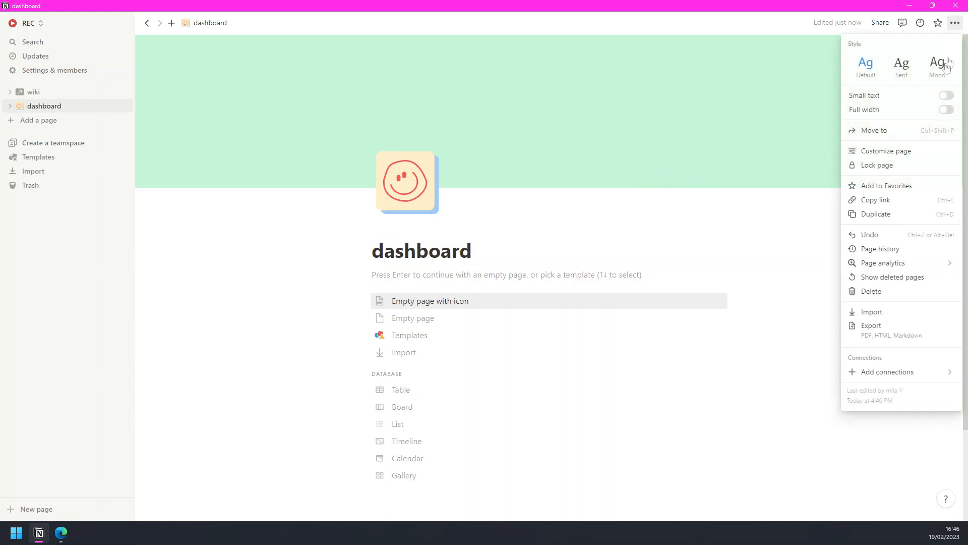
click(947, 111)
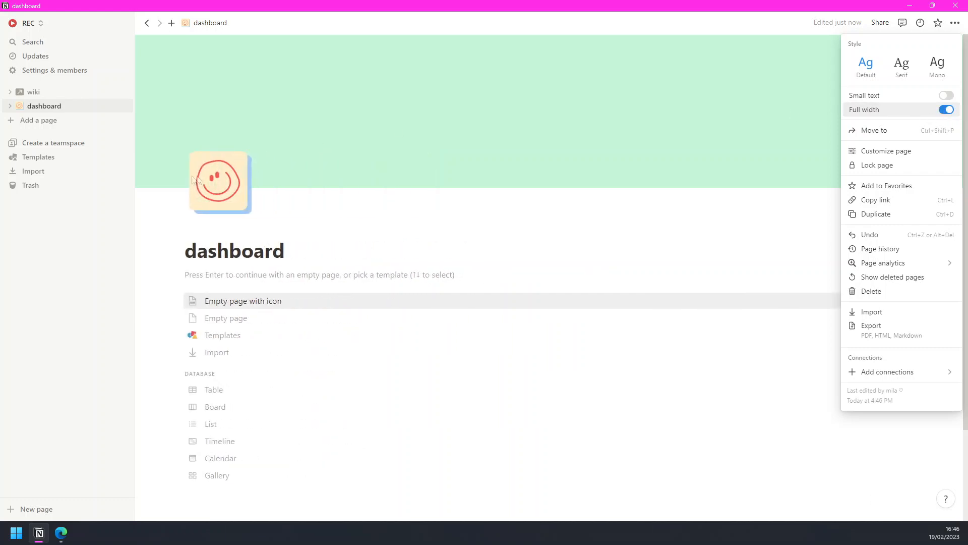
click(470, 202)
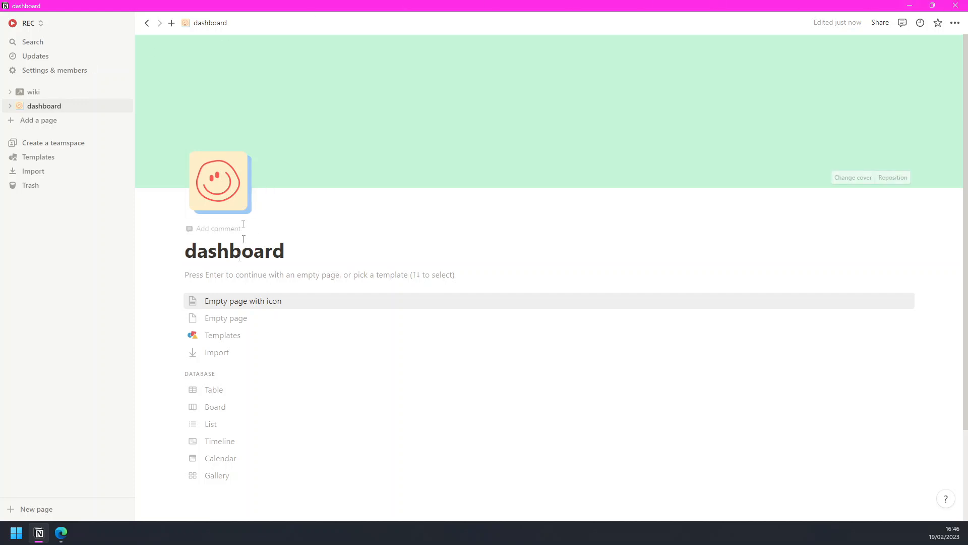
Start the dashboard as an empty page and insert an inline database in its body
click(240, 274)
key(Return)
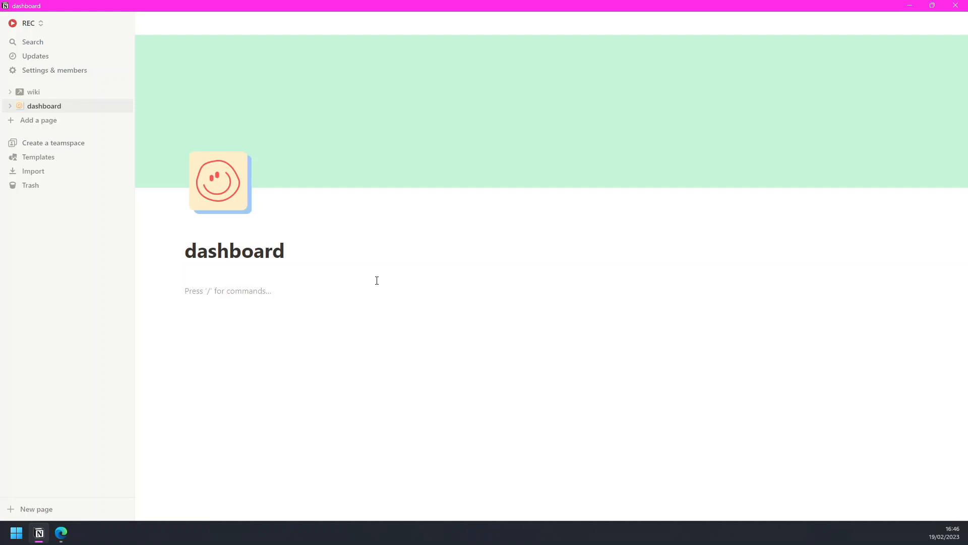
text(/)
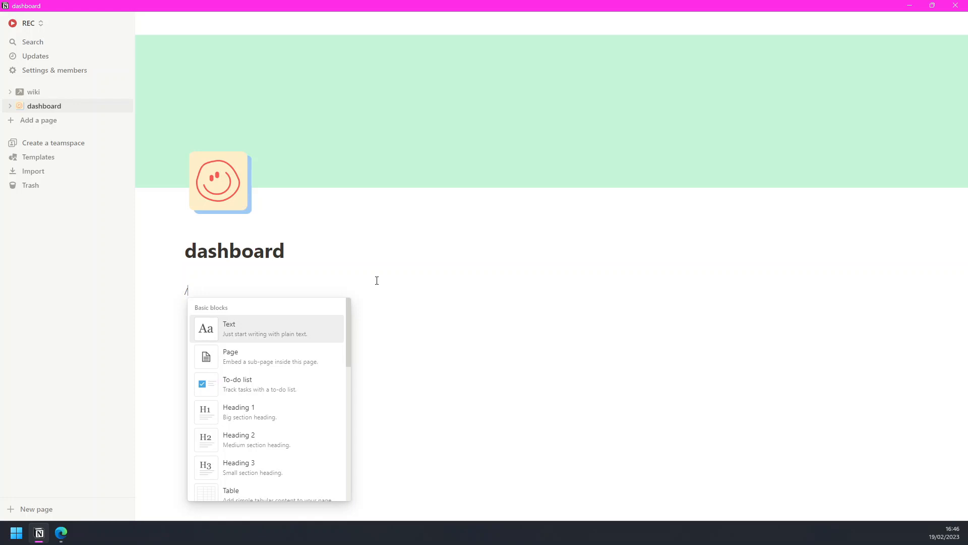
text(data)
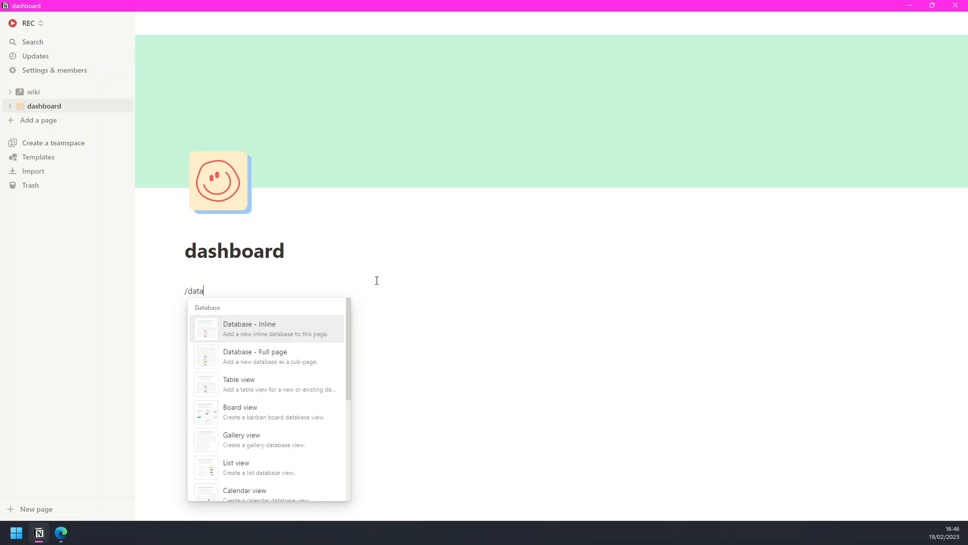
click(303, 335)
Insert a sub-page above the inline database on the dashboard and title it "databases" in lowercase
click(230, 273)
click(231, 273)
key(Return)
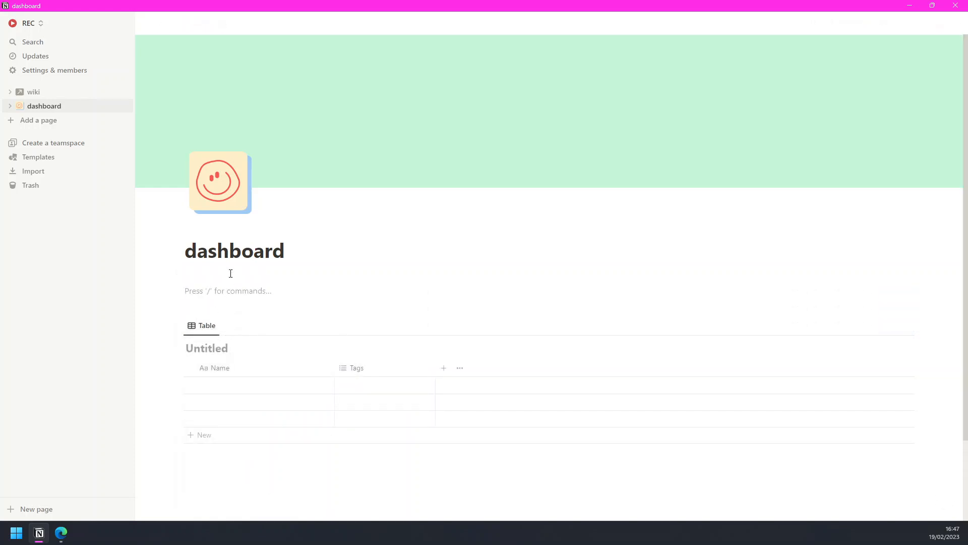
text(/)
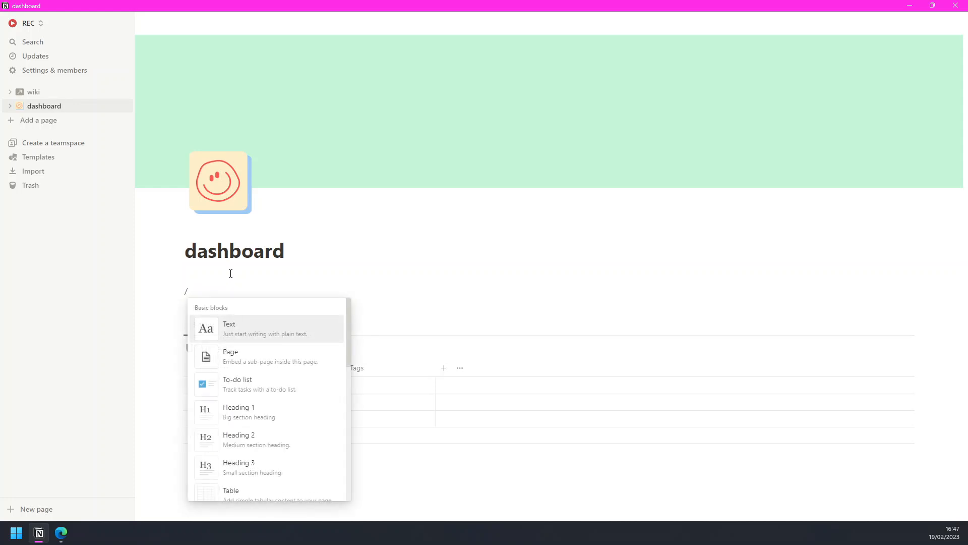
click(267, 360)
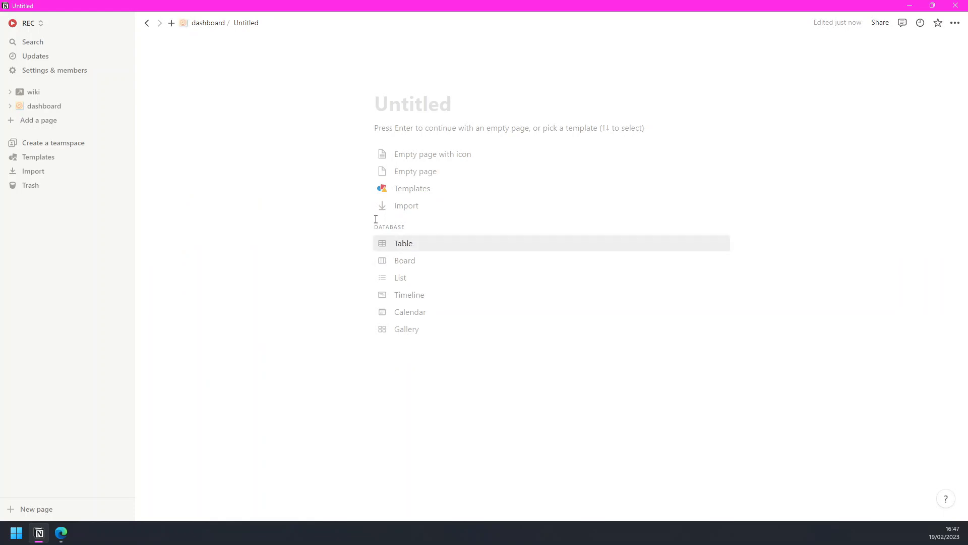
text(Dat)
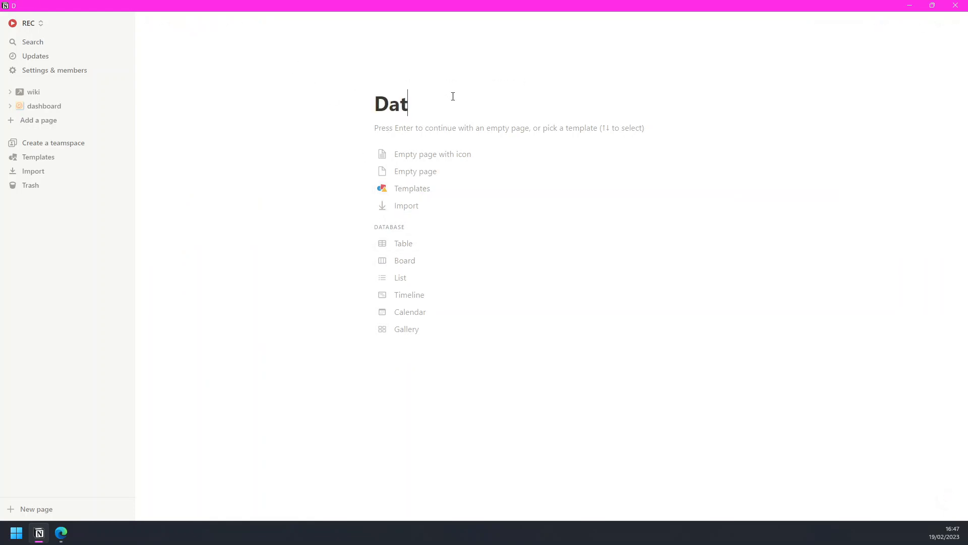
text(abases)
key(Delete)
text(d)
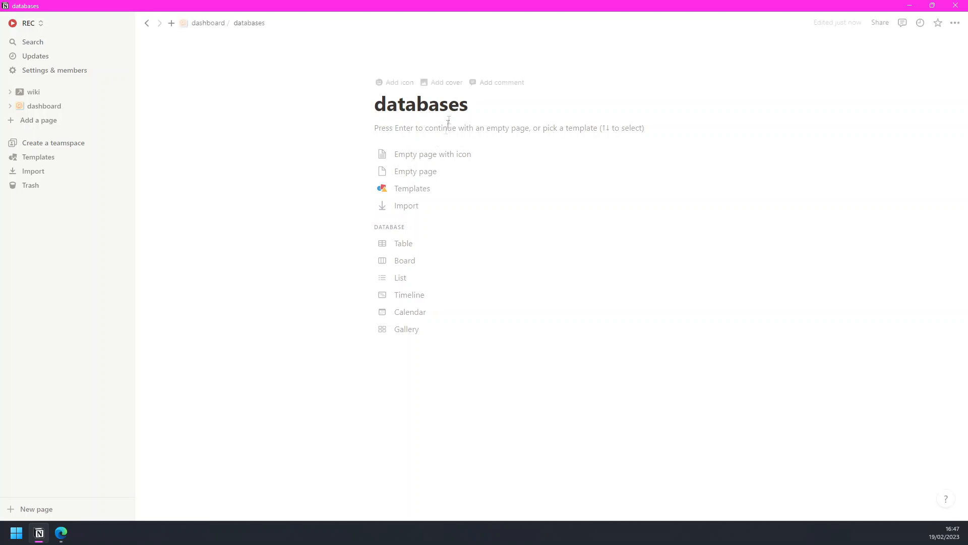
Give the databases page the built-in database icon in gray
click(394, 82)
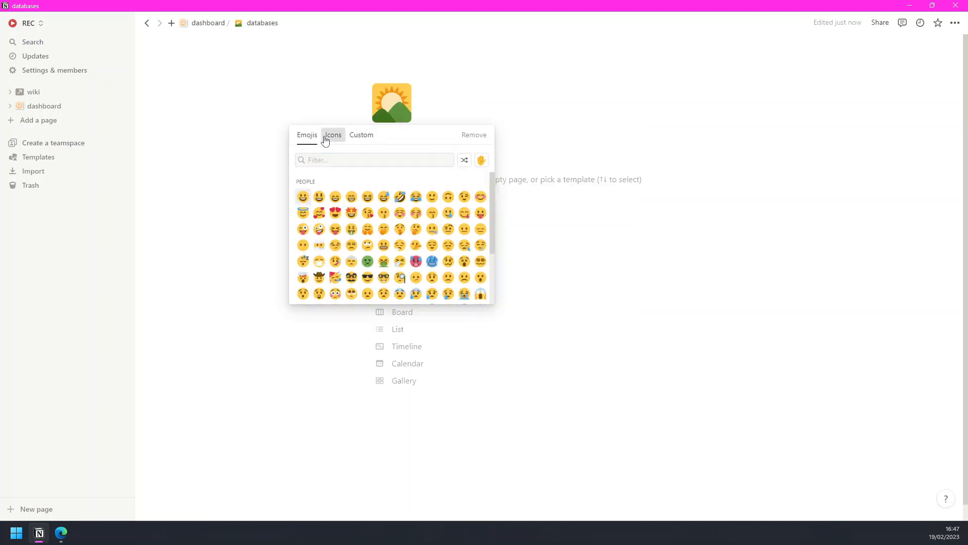
click(333, 134)
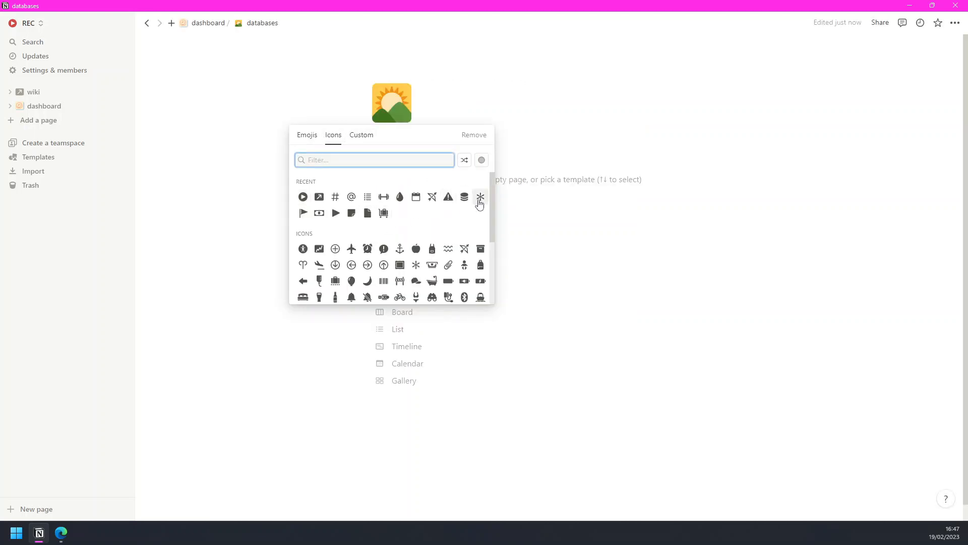
click(470, 201)
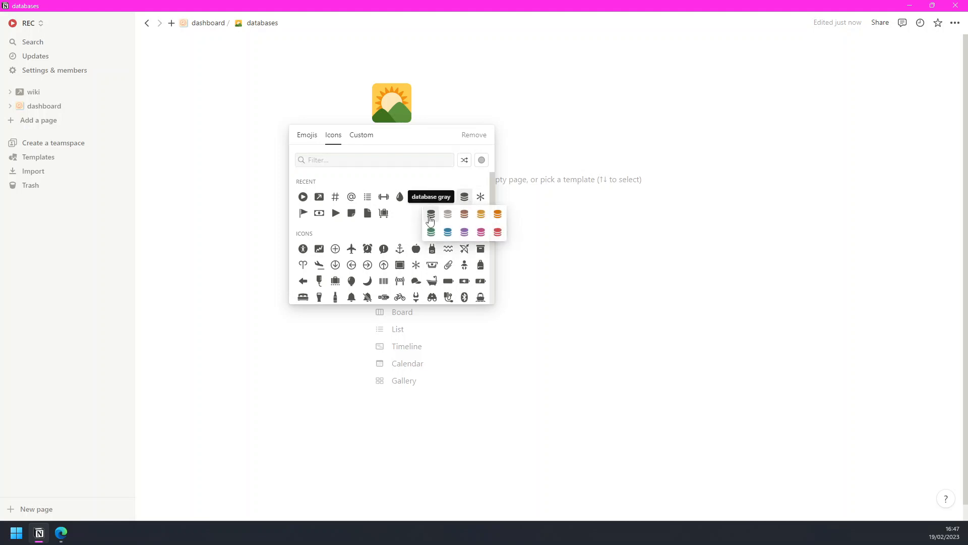
click(430, 220)
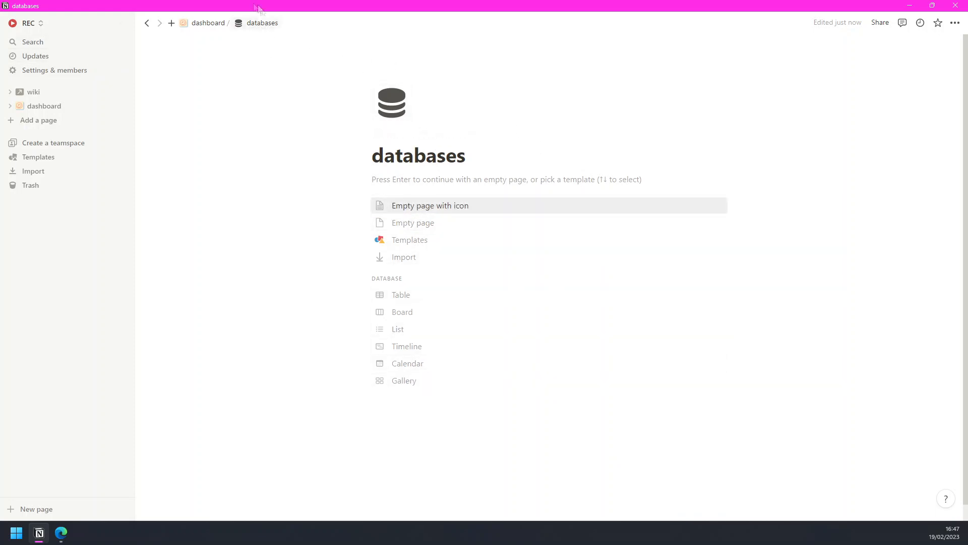
Return to the dashboard page and move the untitled inline database into the databases sub-page
click(214, 23)
drag(178, 332, 214, 299)
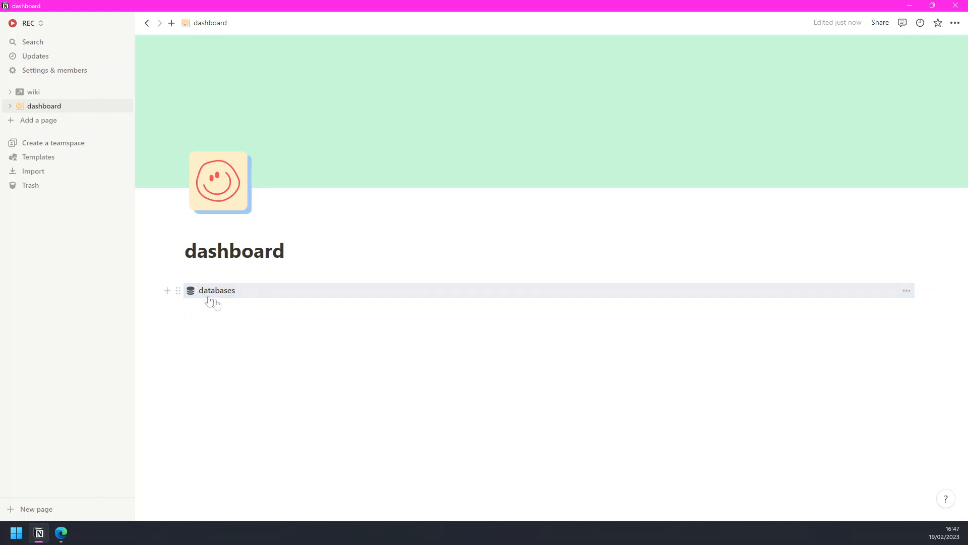
Set the databases sub-page to full width and title its inline database "tarefas"
click(216, 298)
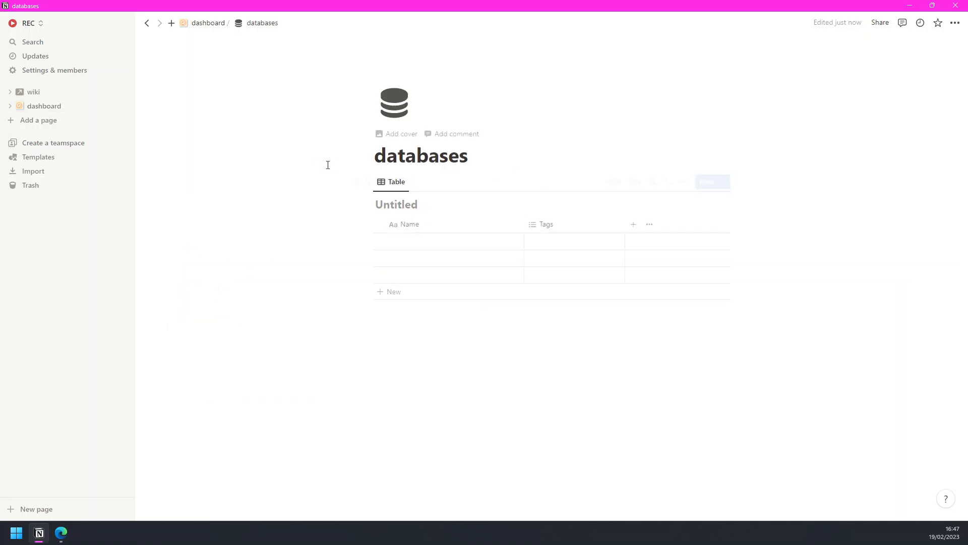
click(955, 23)
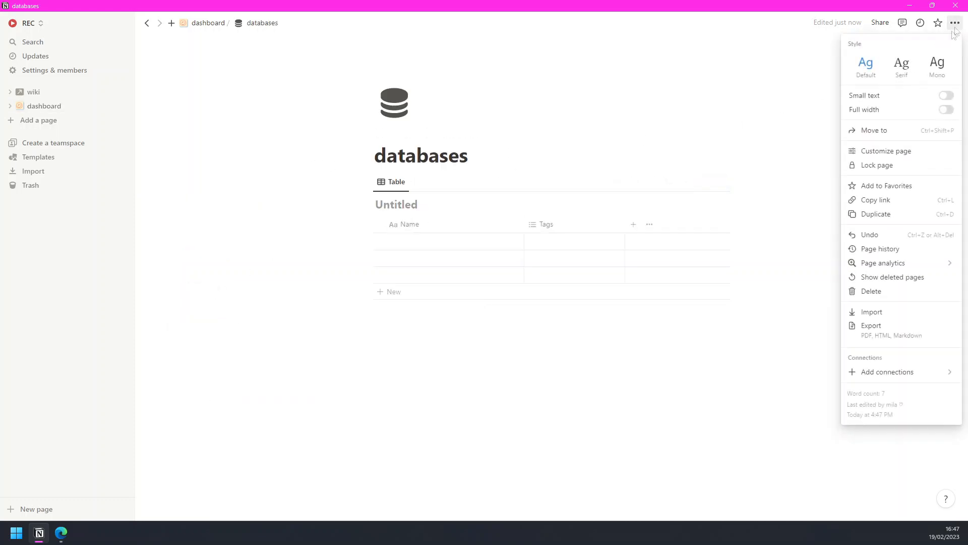
click(946, 110)
click(334, 121)
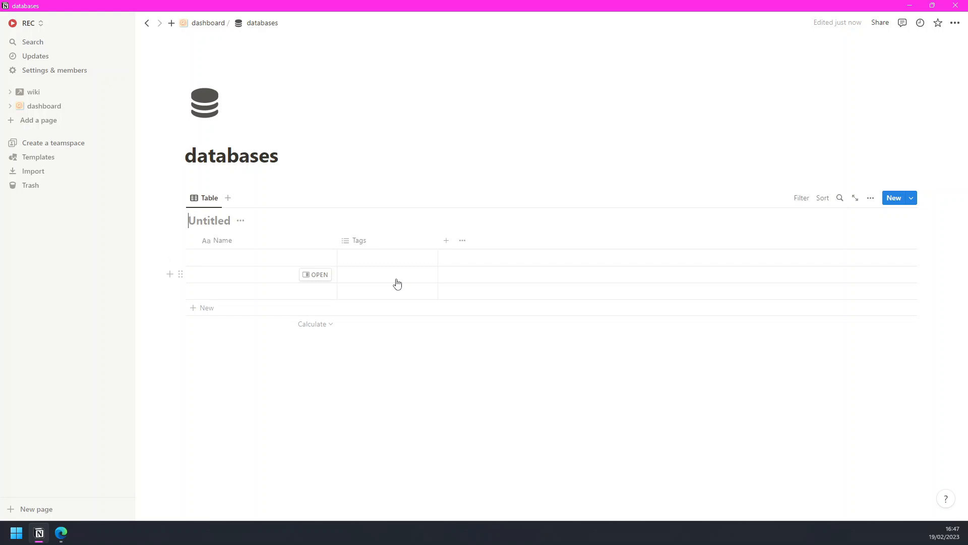
text(tarefas)
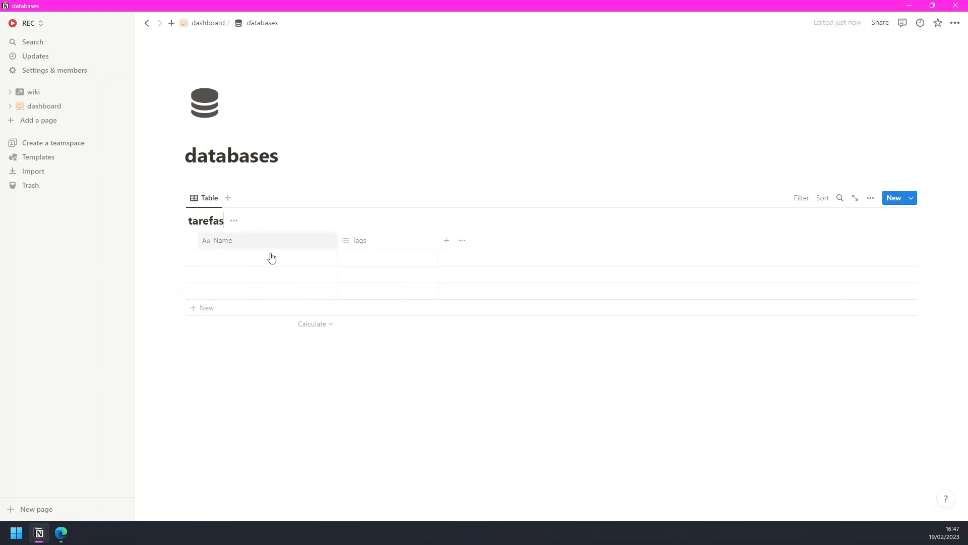
click(252, 245)
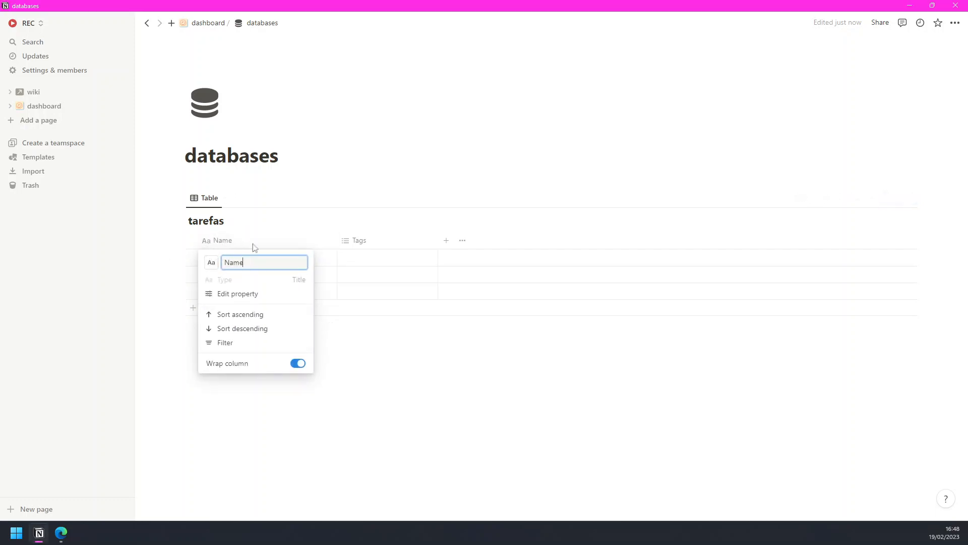
click(256, 238)
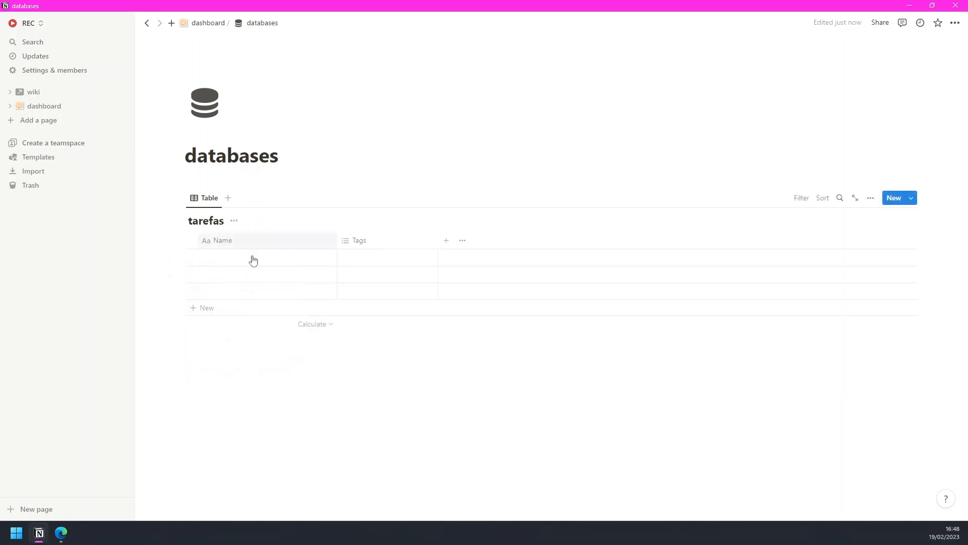
click(255, 244)
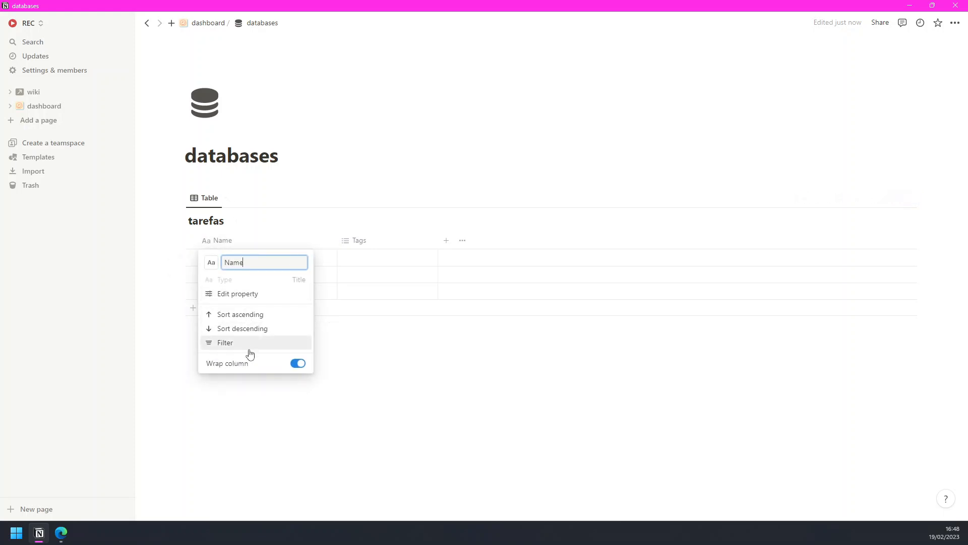
click(257, 297)
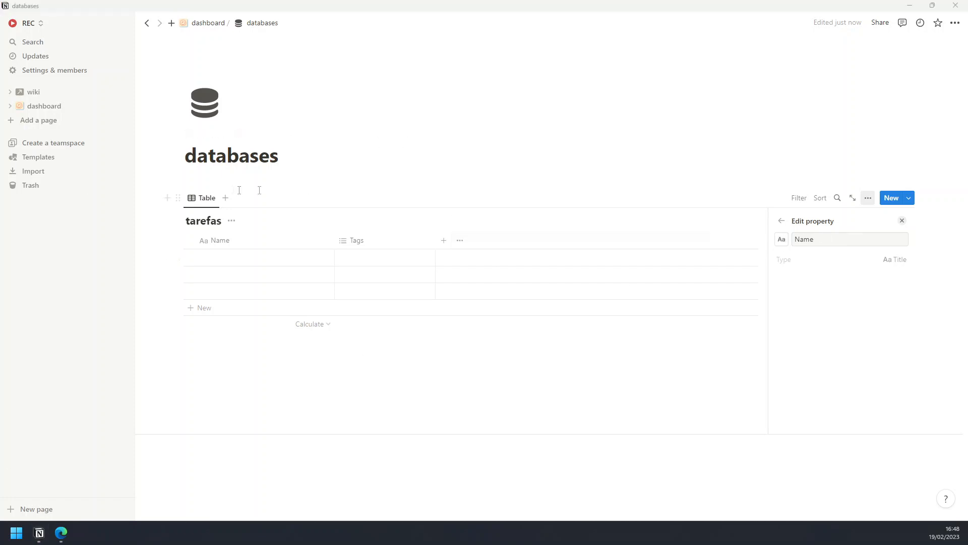
Rename the Name column of the tarefas database as "Tarefa" and give it the asterisk icon
click(231, 241)
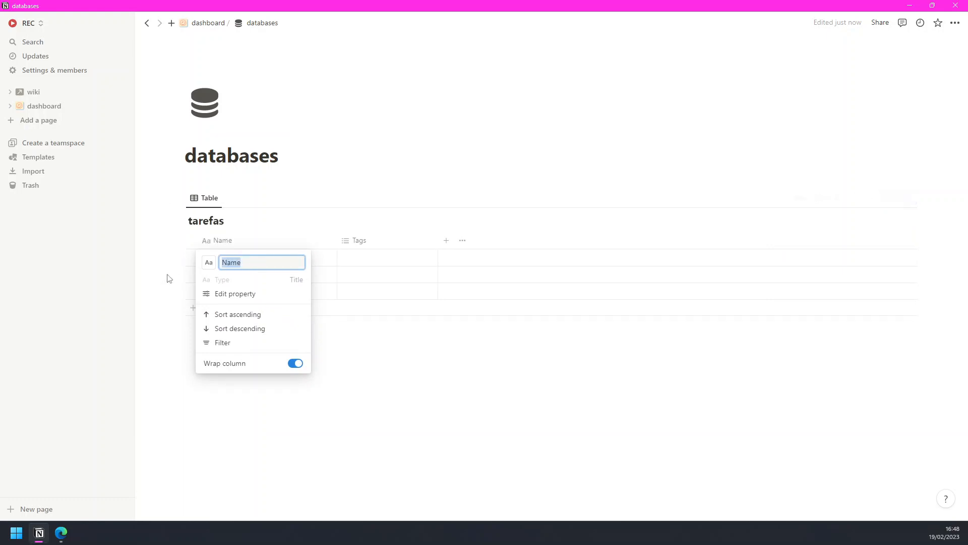
text(Tarefa)
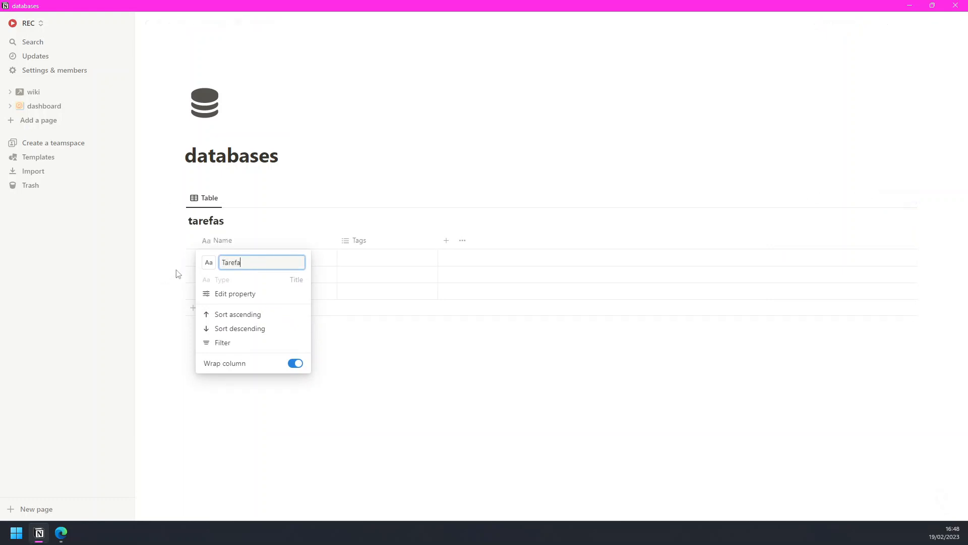
click(209, 263)
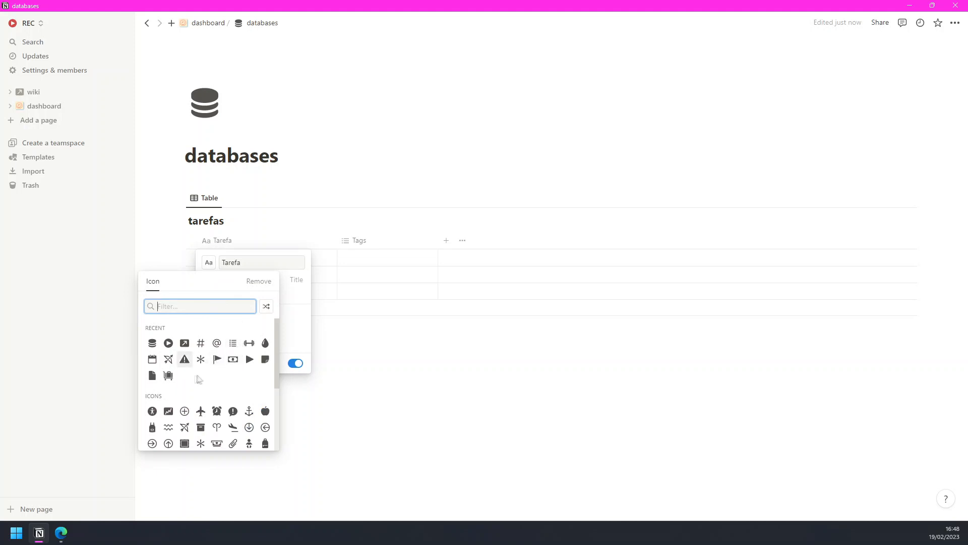
click(201, 359)
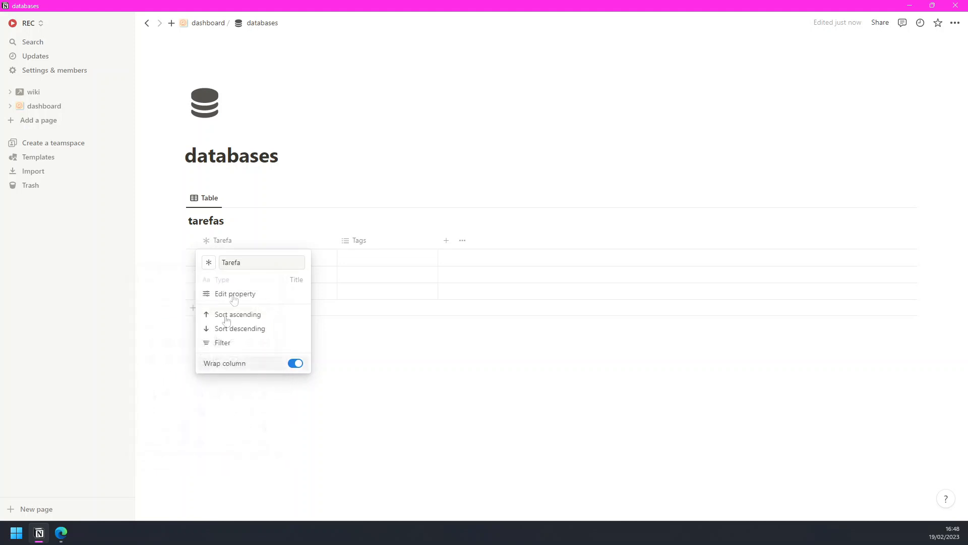
click(282, 210)
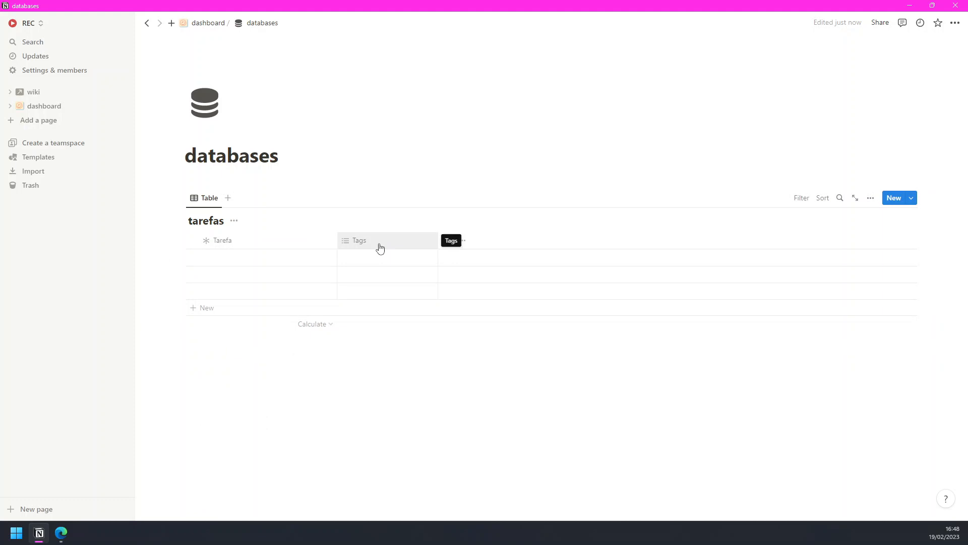
Enter "tarefa 1" as the first row's entry in the Tarefa column
click(269, 259)
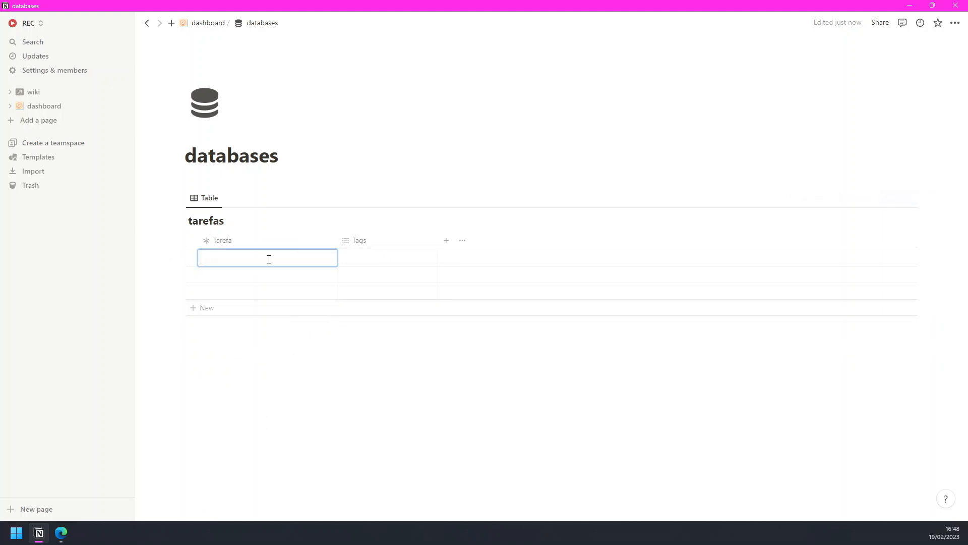
text(tare)
Add a checkbox property named "Feito" and place it as a narrow column before the Tarefa column
click(446, 242)
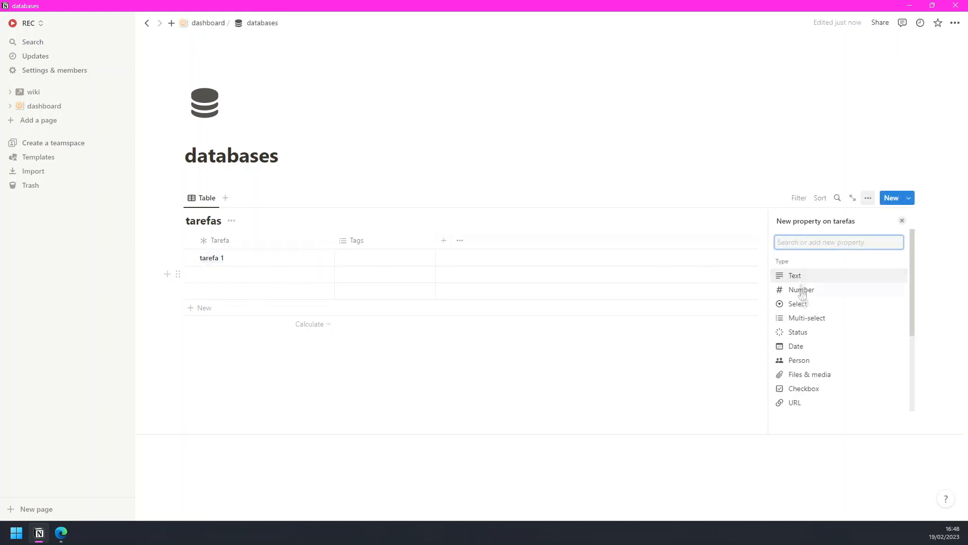
click(817, 389)
click(467, 242)
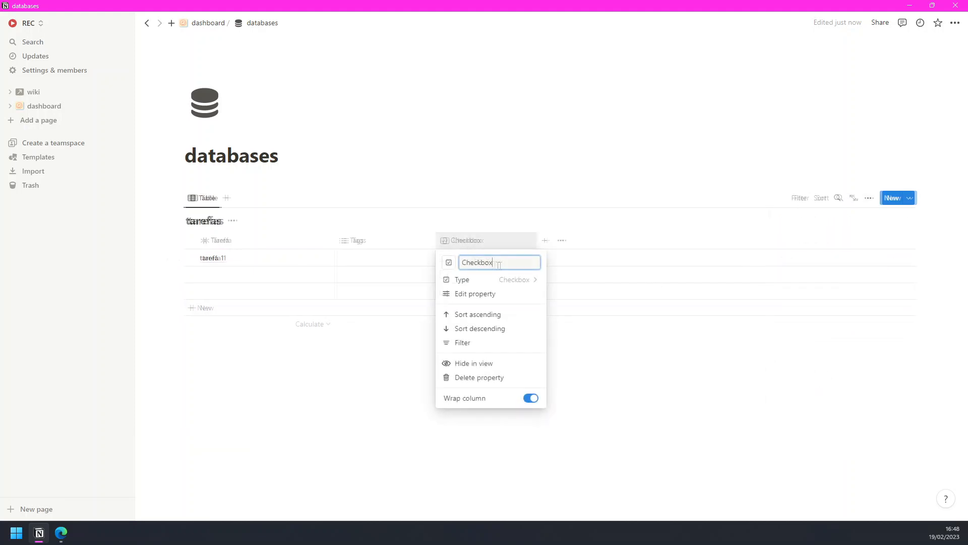
text(Feito)
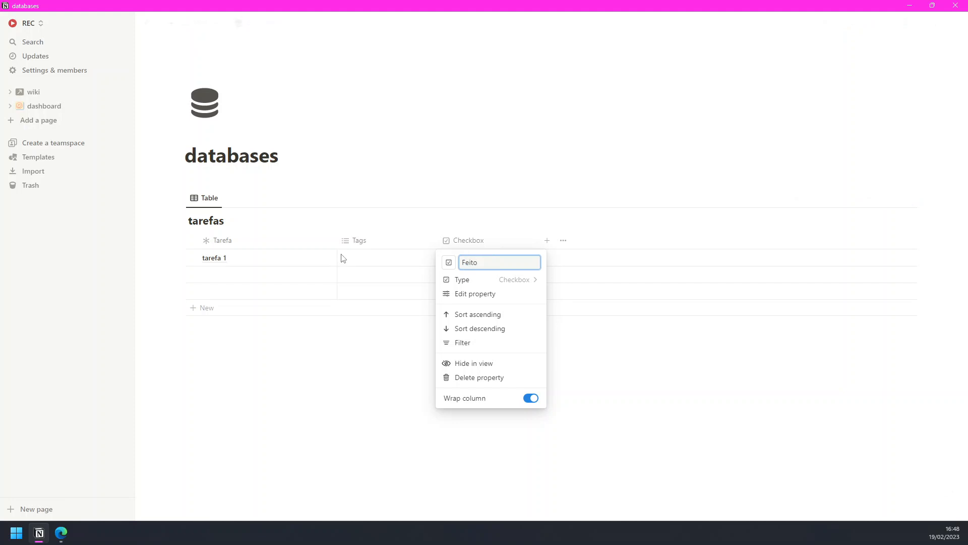
click(350, 381)
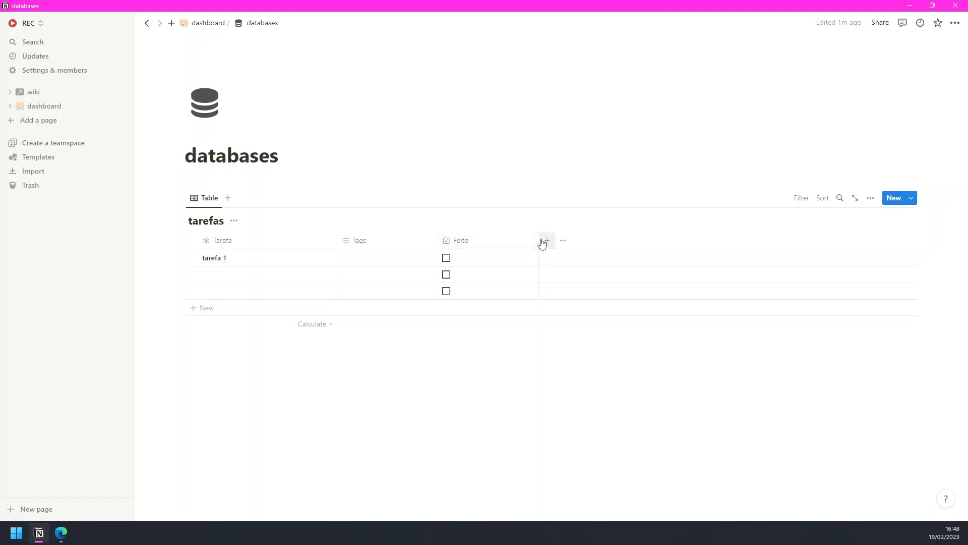
drag(537, 239, 198, 232)
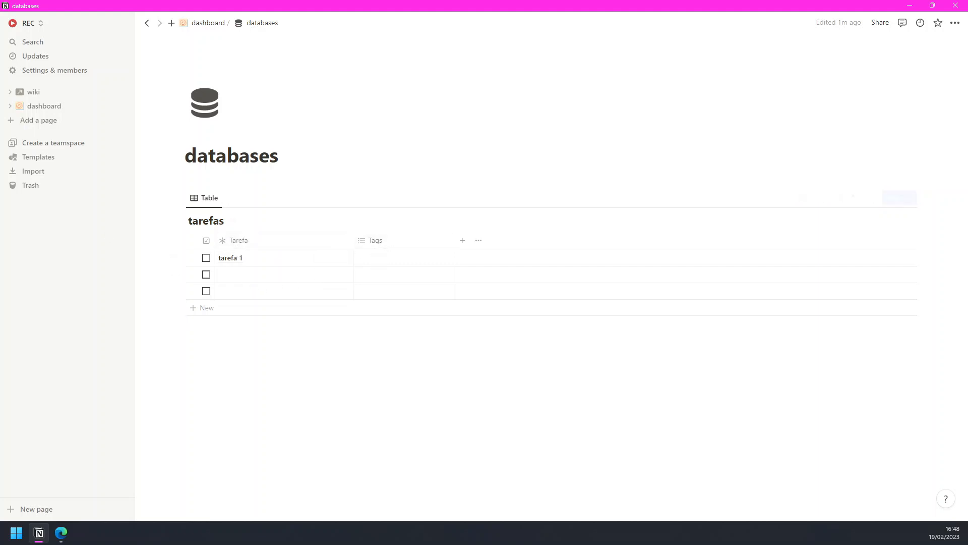
Change the Tags property's type to Select and rename it as "Categoria"
click(402, 244)
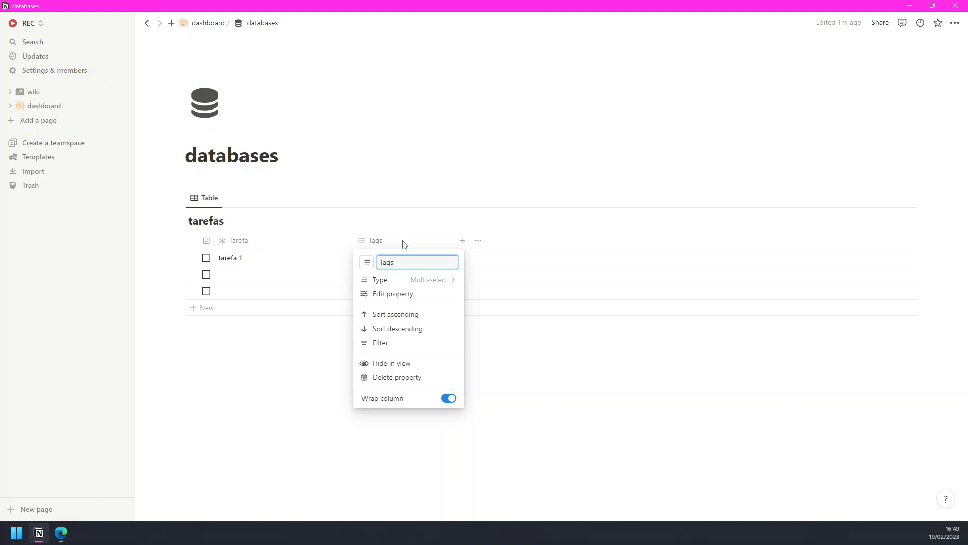
click(425, 281)
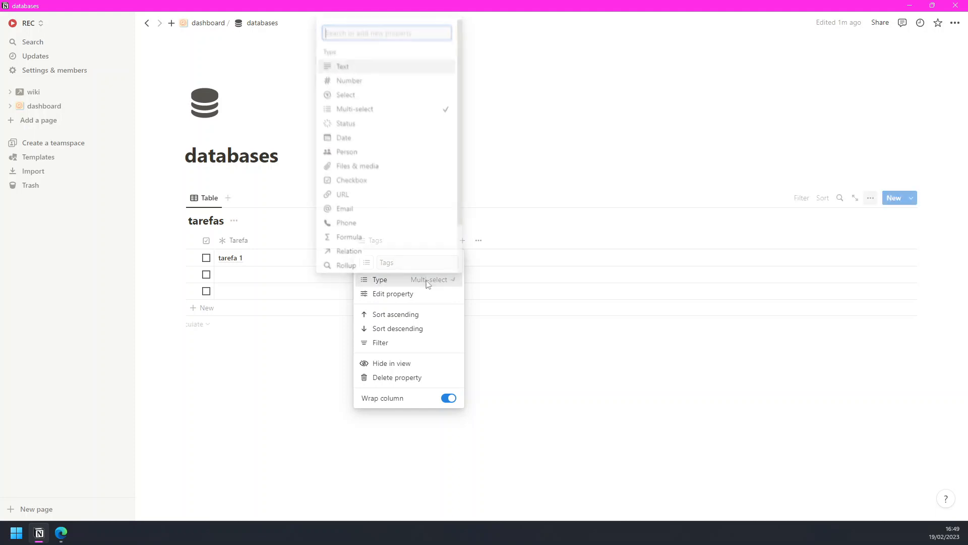
click(391, 101)
click(420, 244)
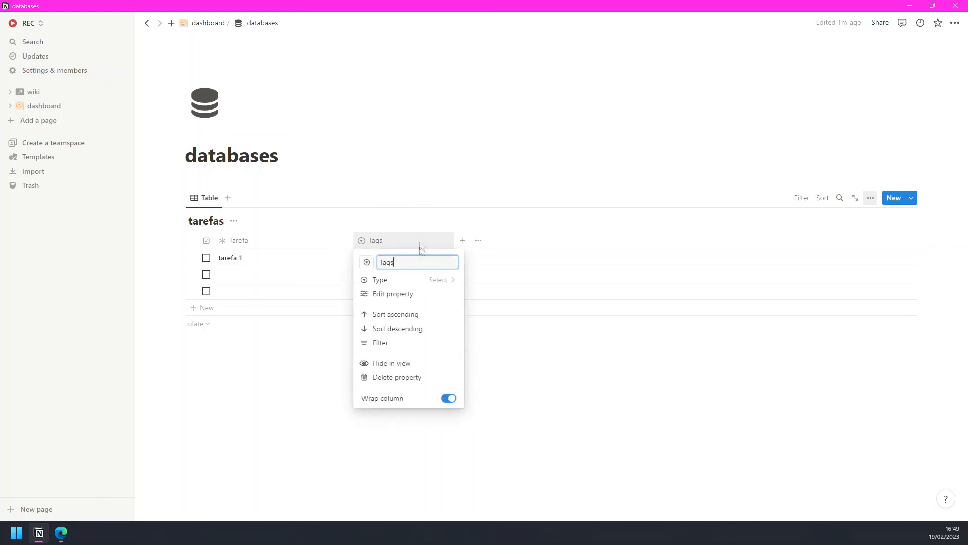
text(Ca)
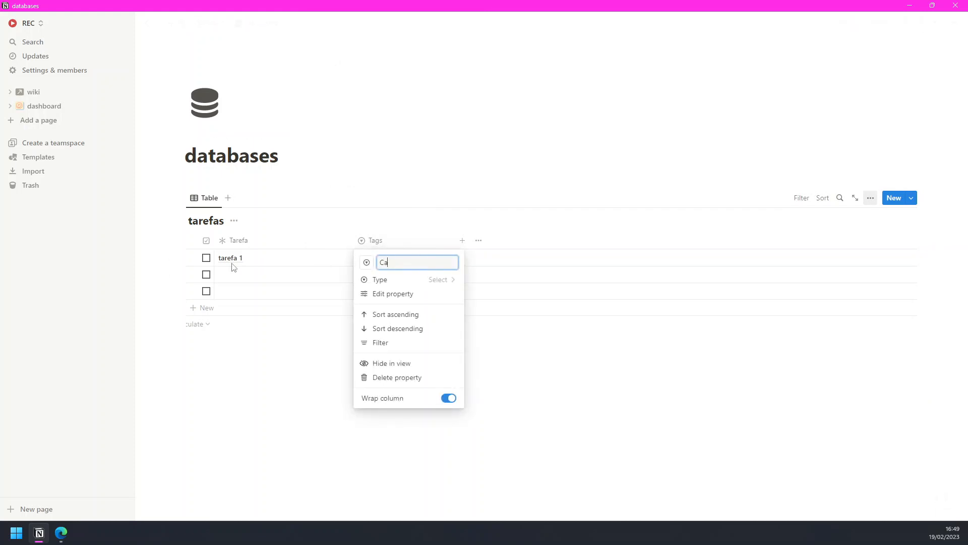
text(tegoria)
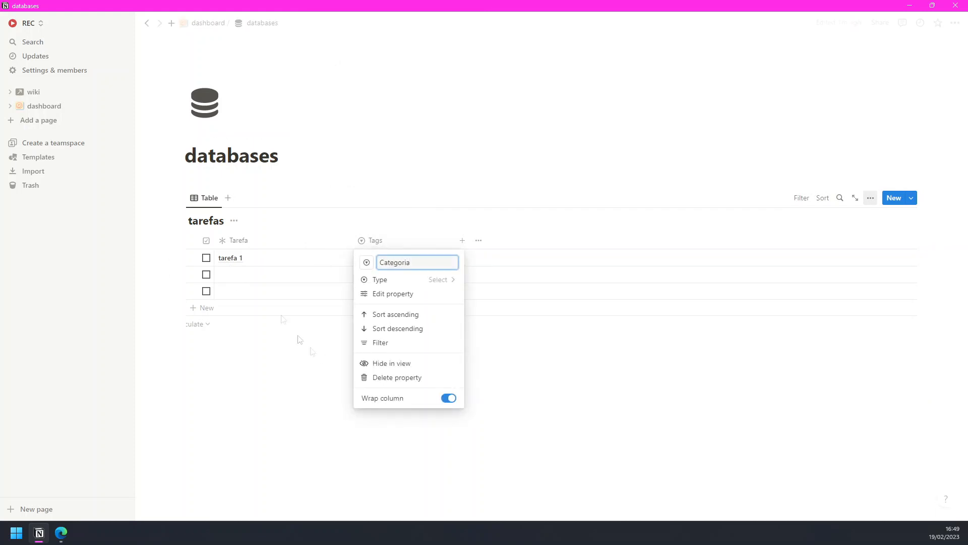
Add the options "Estudos", "Saúde" and "Pessoal" to the Categoria property
click(393, 293)
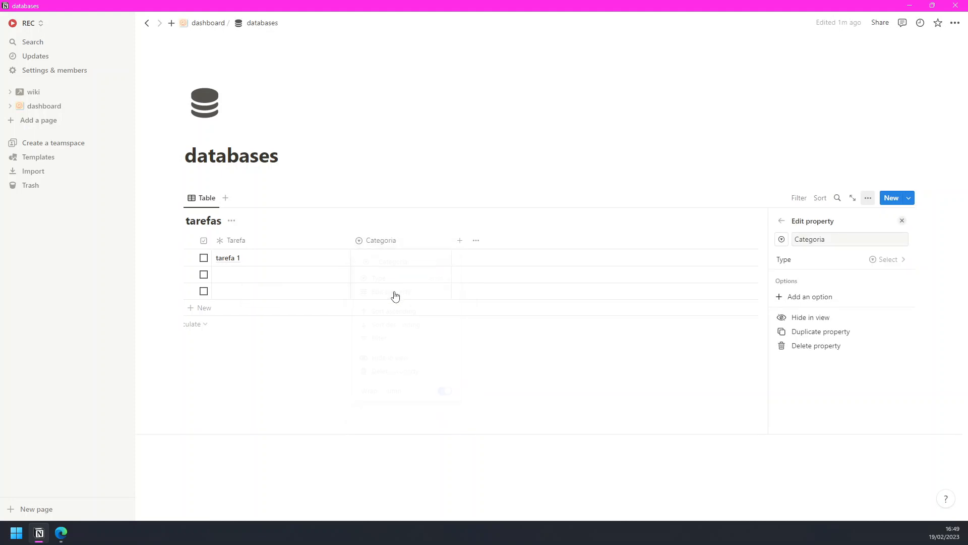
click(821, 298)
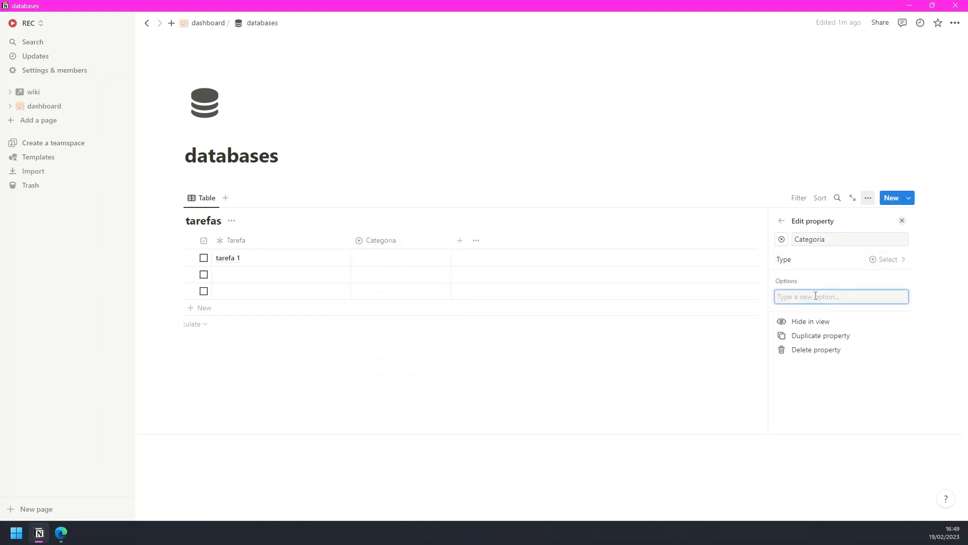
text(ED)
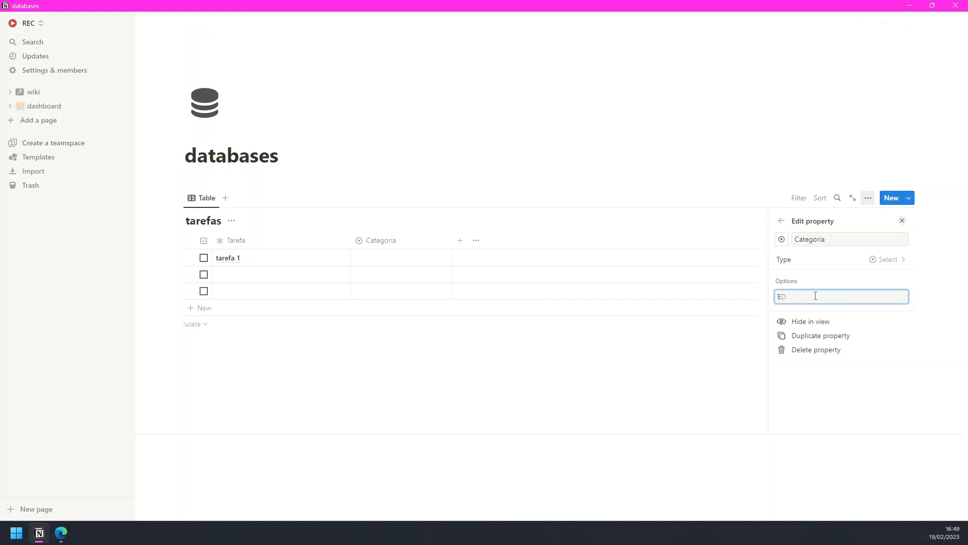
text(sudos)
key(Return)
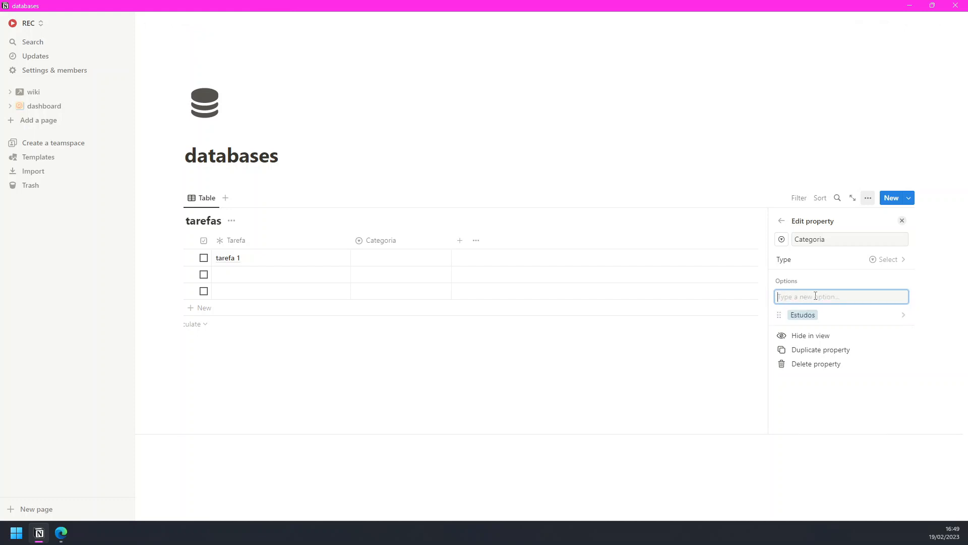
text(Saúde)
key(Return)
text(Pessoal)
key(Return)
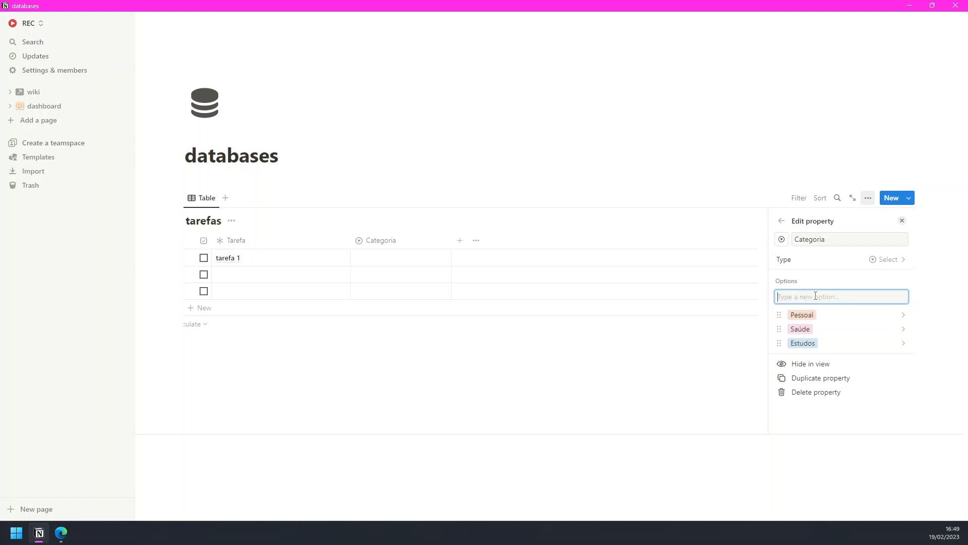
text(Trabalho)
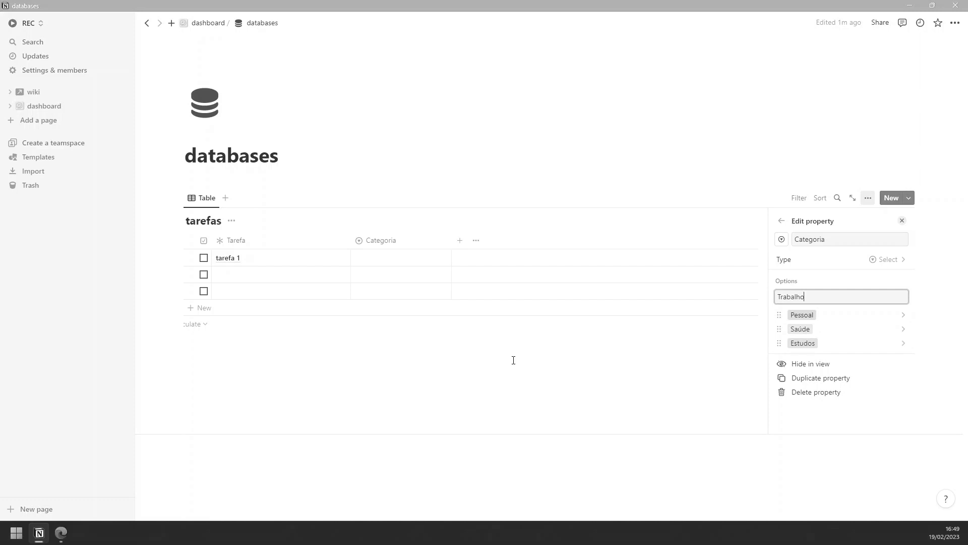
click(451, 338)
click(409, 244)
key(Escape)
Create a new Categoria option "Trabalho" from the tarefa 1 row and assign it to that task
click(396, 257)
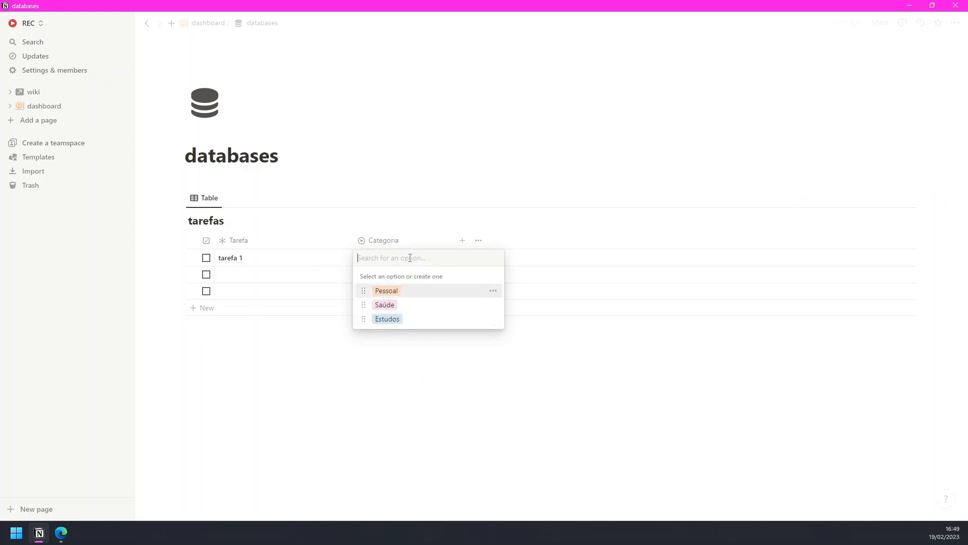
text(Trabalho)
key(Return)
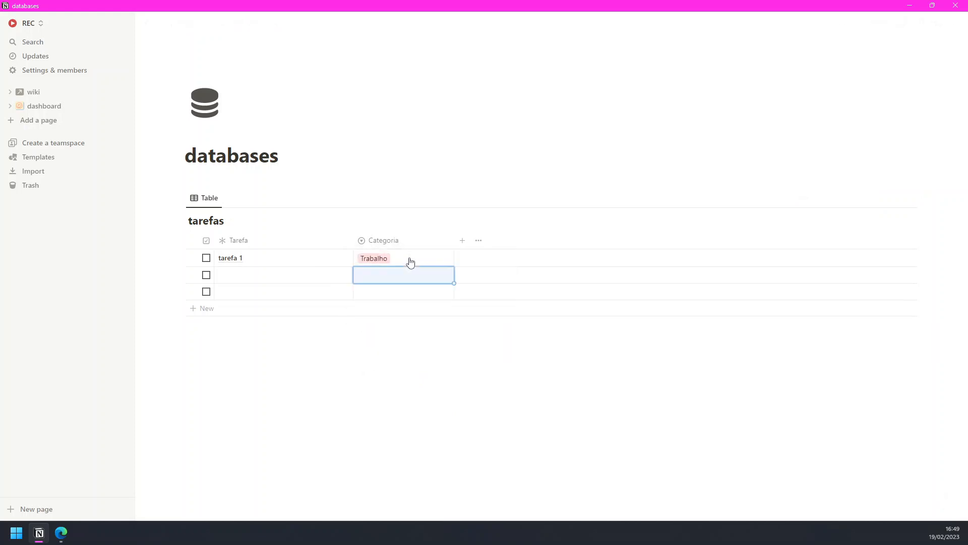
Look at the color choices for the Pessoal option of the Categoria property
click(410, 261)
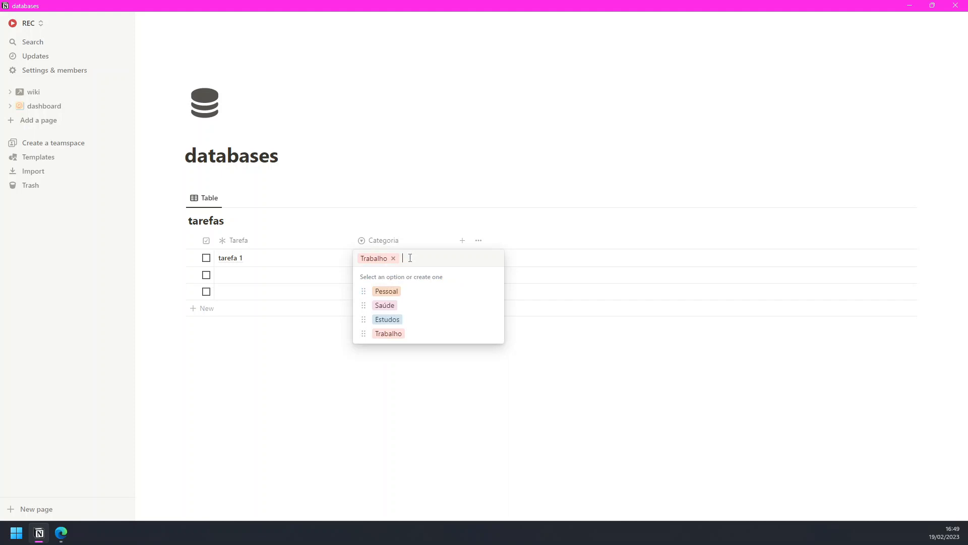
click(493, 291)
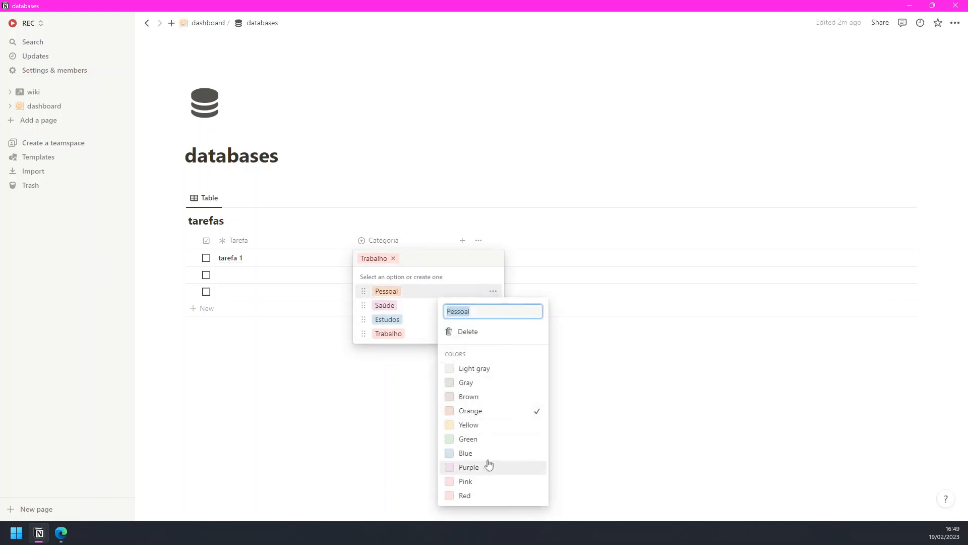
key(Escape)
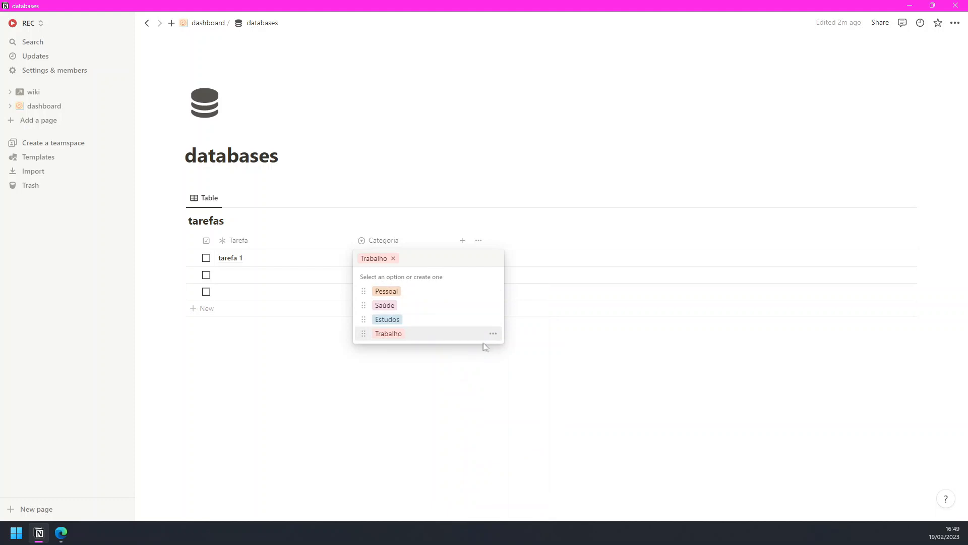
Change the color of the Trabalho option to Blue and the Estudos option to Purple in the Categoria property
click(494, 334)
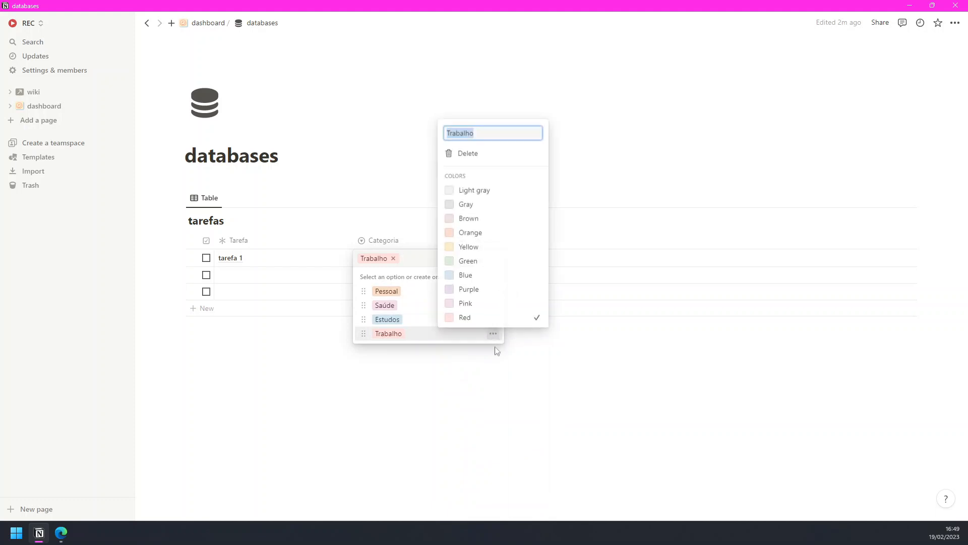
click(487, 282)
key(Escape)
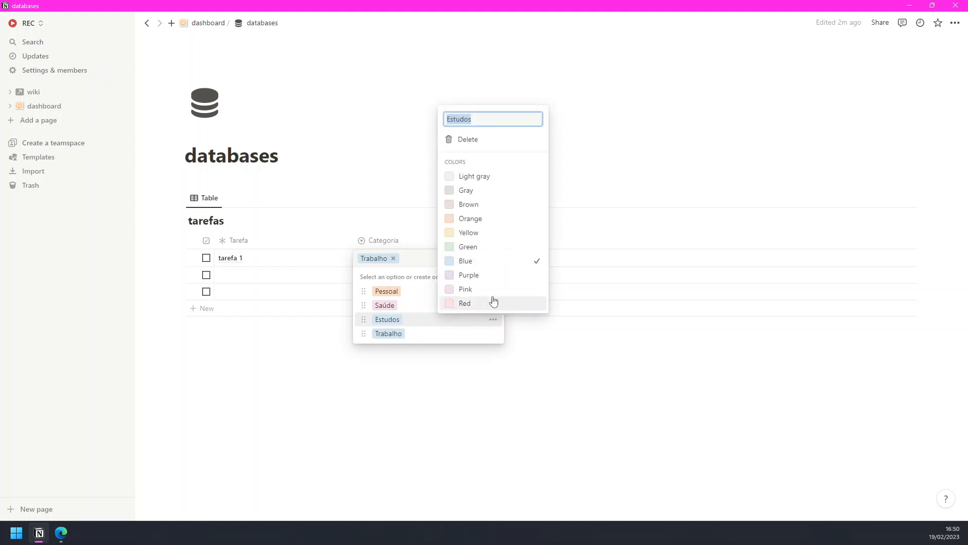
click(481, 278)
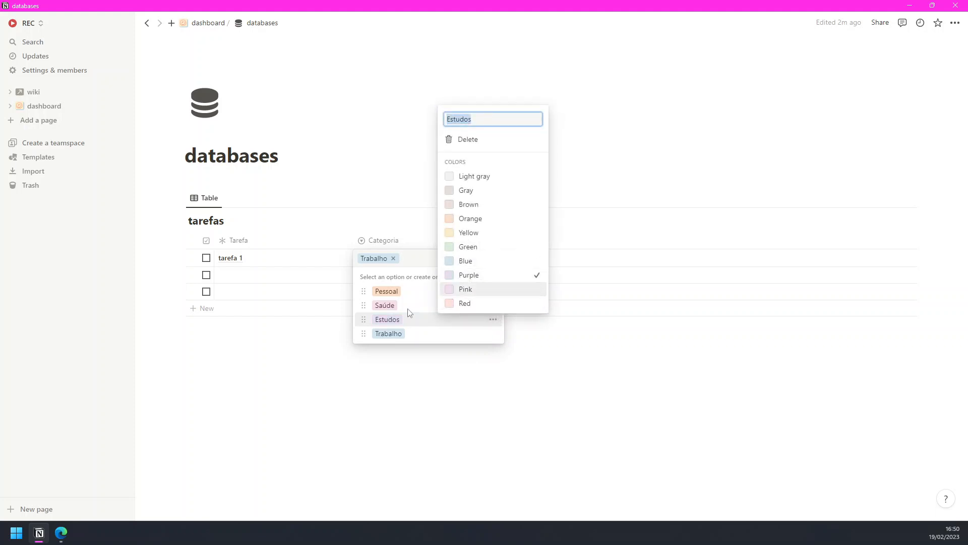
click(413, 304)
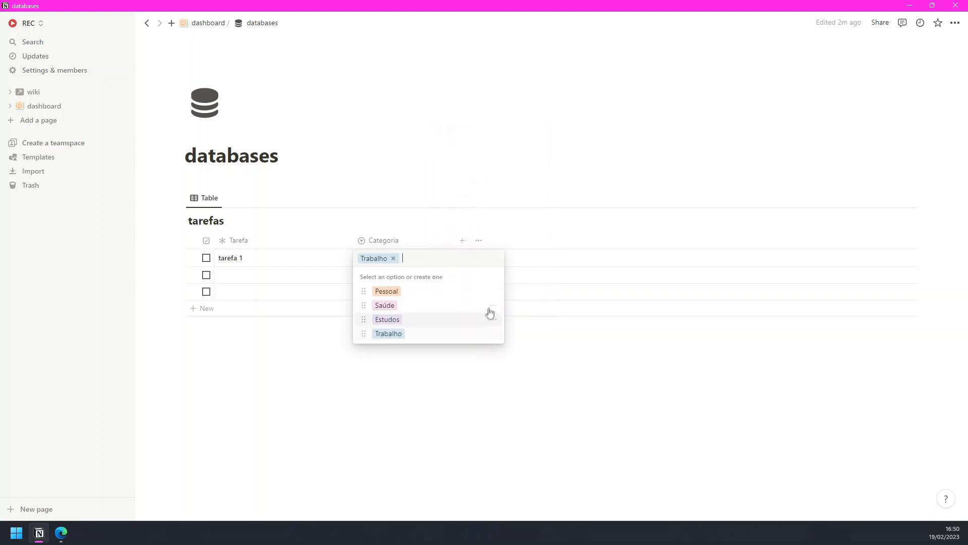
Change the color of the Saúde option to Green and the Pessoal option to Red in the Categoria property
click(493, 306)
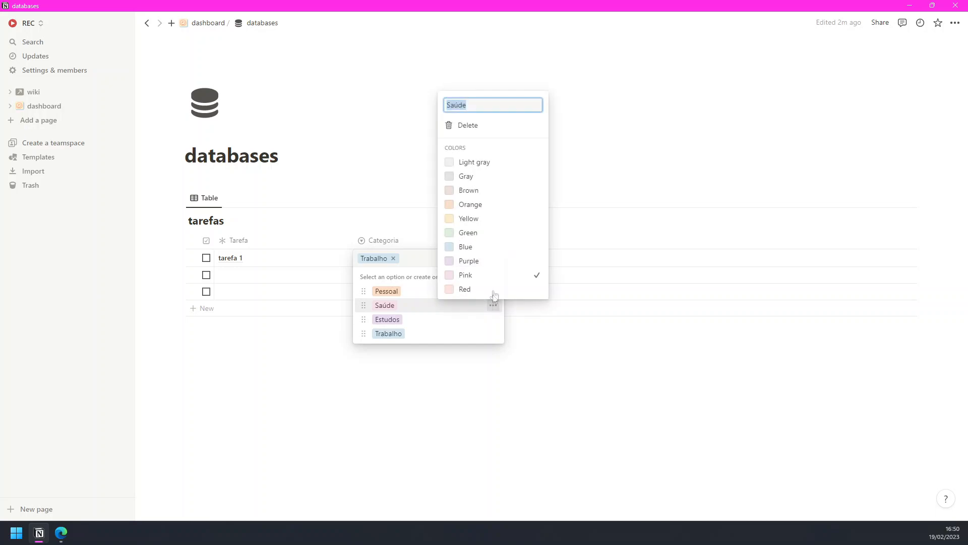
click(494, 243)
click(427, 309)
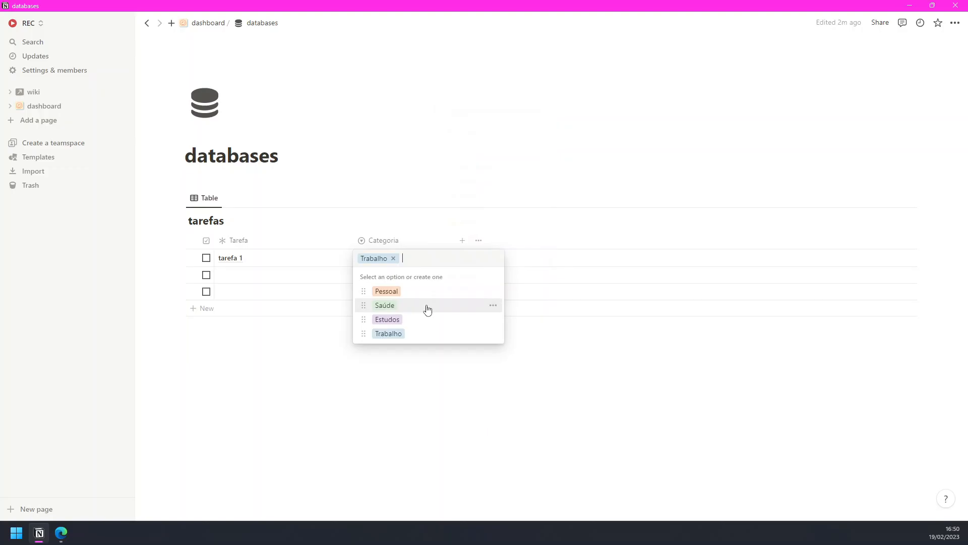
click(492, 292)
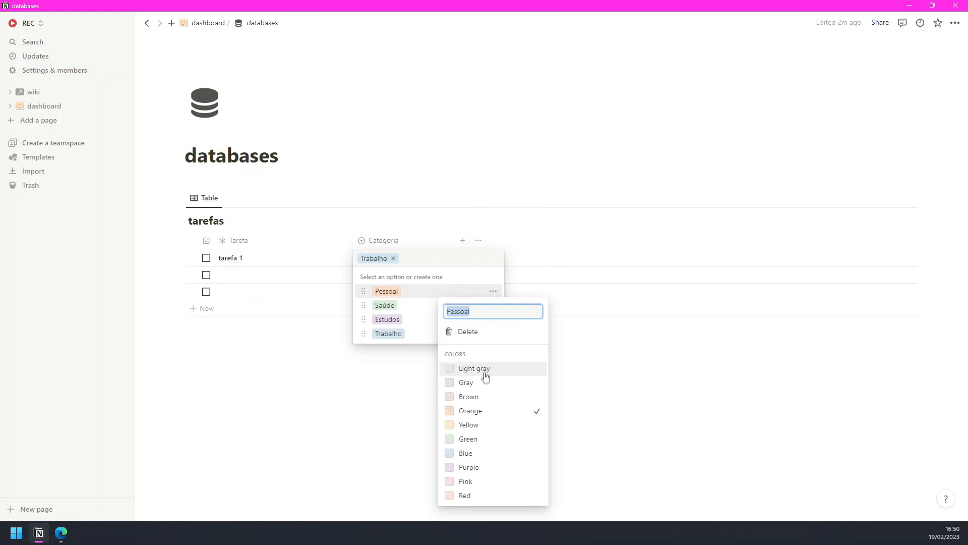
click(478, 483)
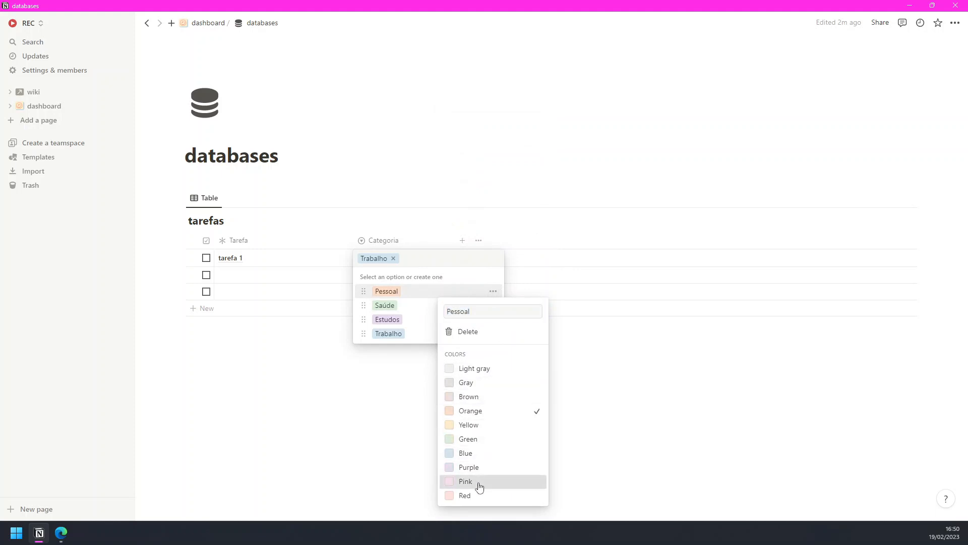
key(Escape)
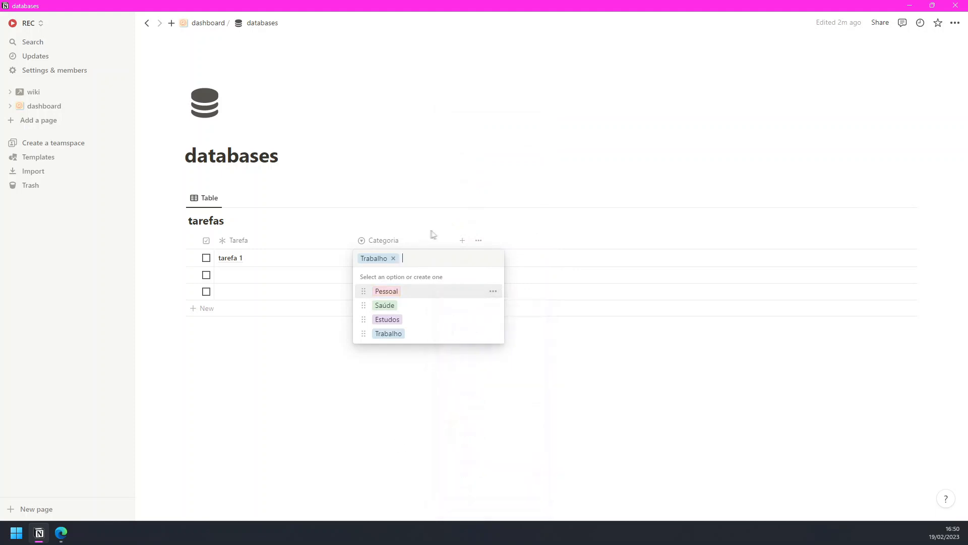
click(501, 186)
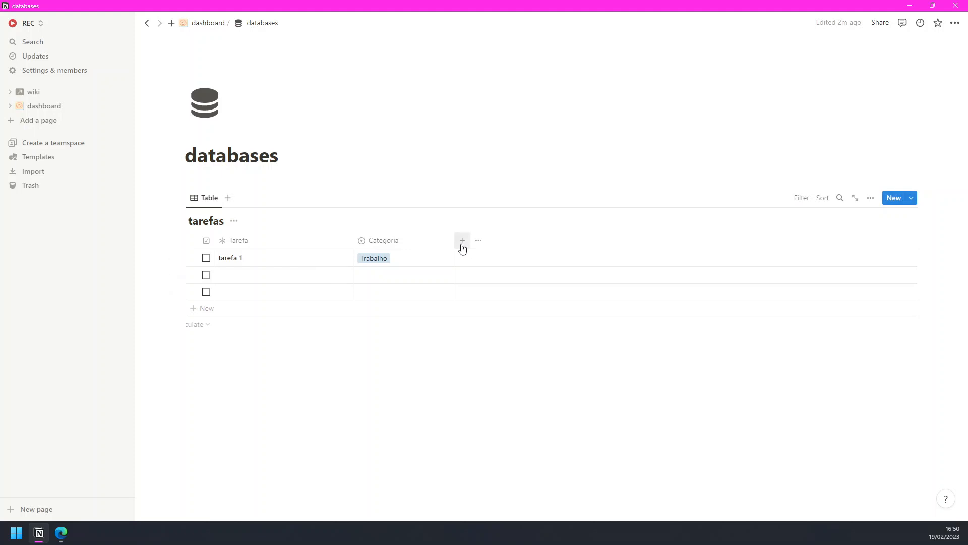
Add a new Select property to the tarefas table and name it "Urgêrcia"
click(464, 243)
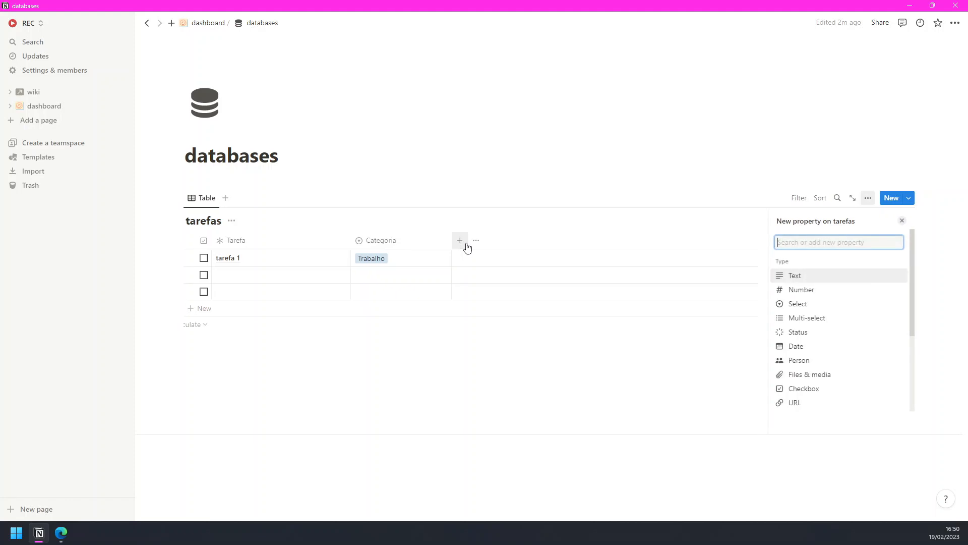
click(813, 309)
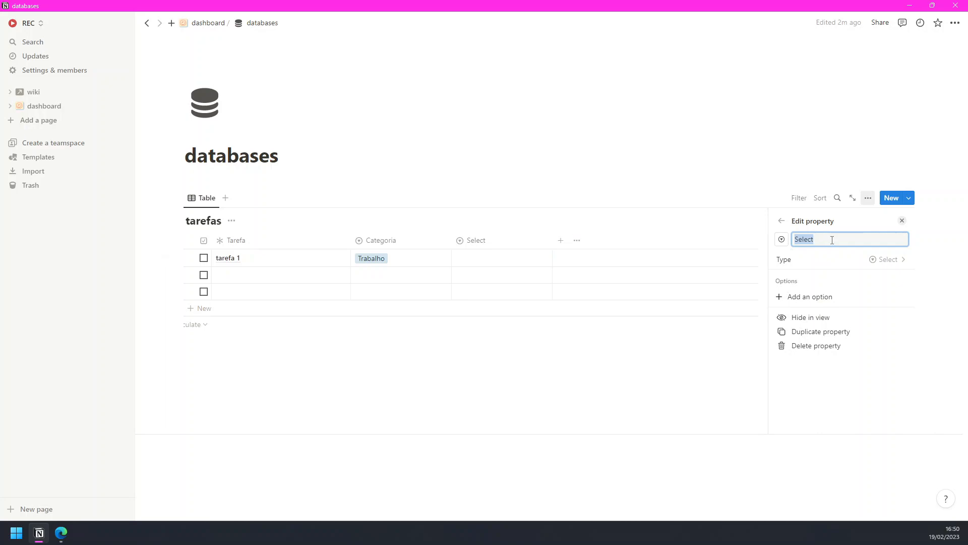
text(Ur)
text(ge)
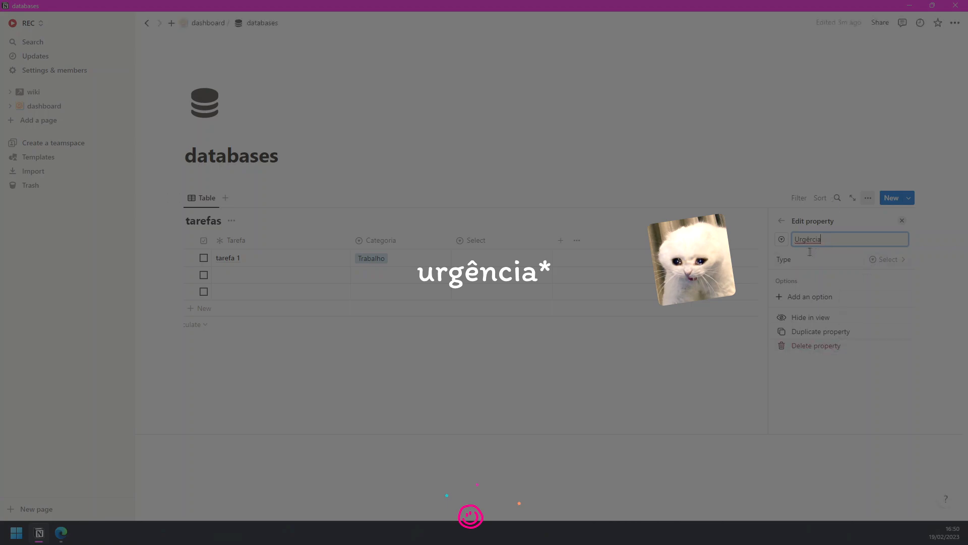
Find icons with "aler" and set the warning triangle as the new urgency property's icon
click(781, 239)
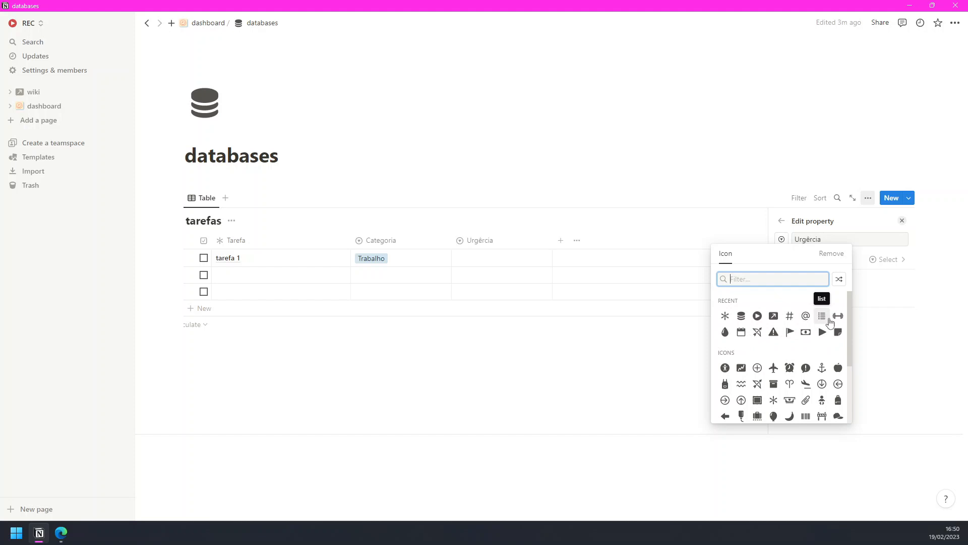
text(aler)
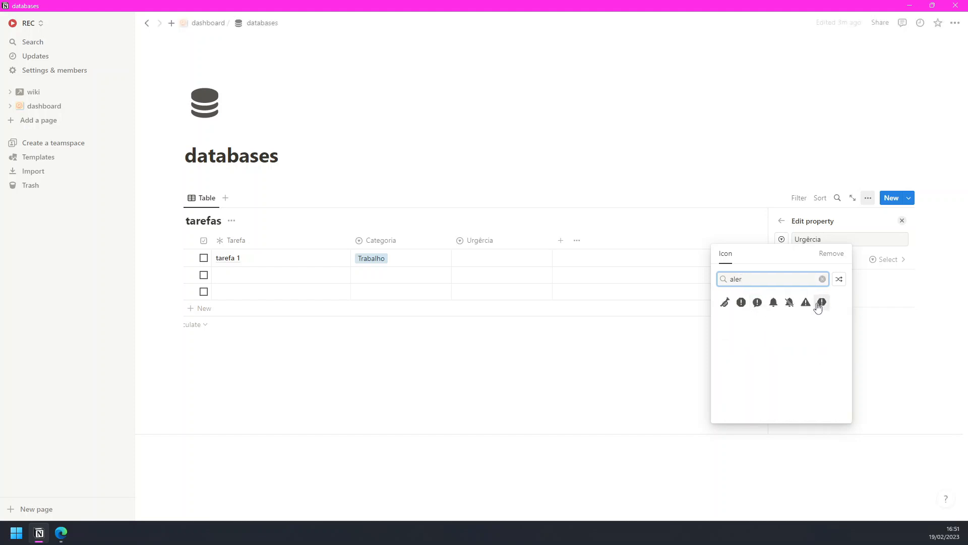
click(805, 303)
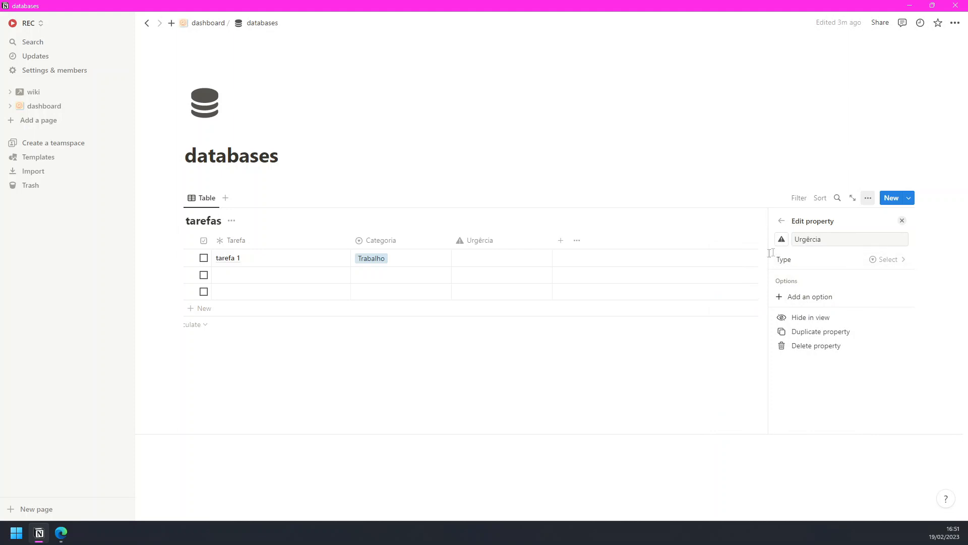
click(531, 363)
Add the option "Alta" to the urgency property and set its color to Red
click(493, 249)
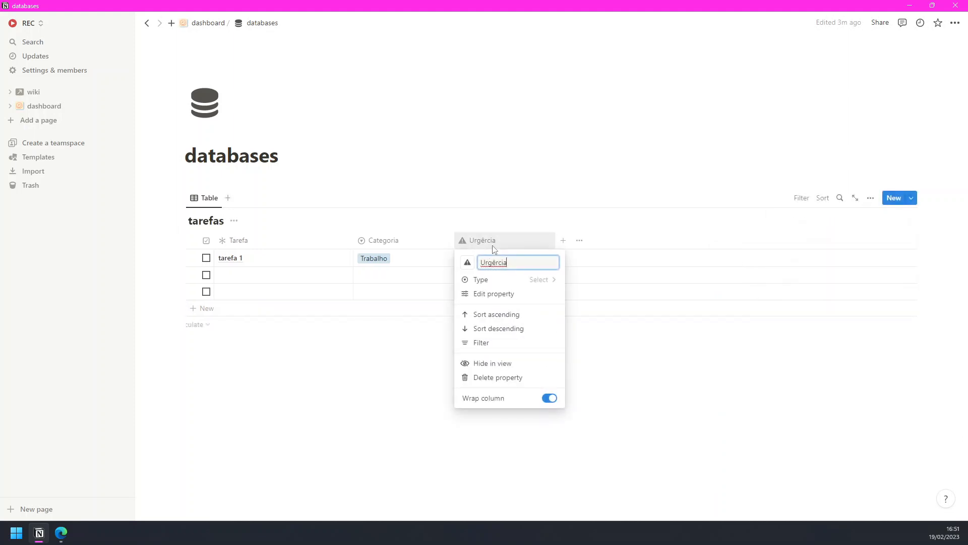
click(506, 295)
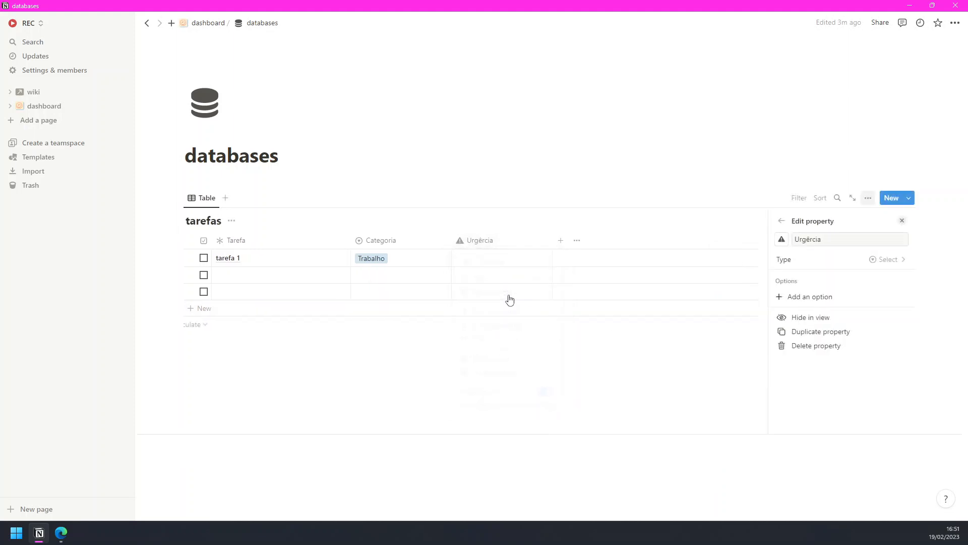
click(807, 303)
text(Alta)
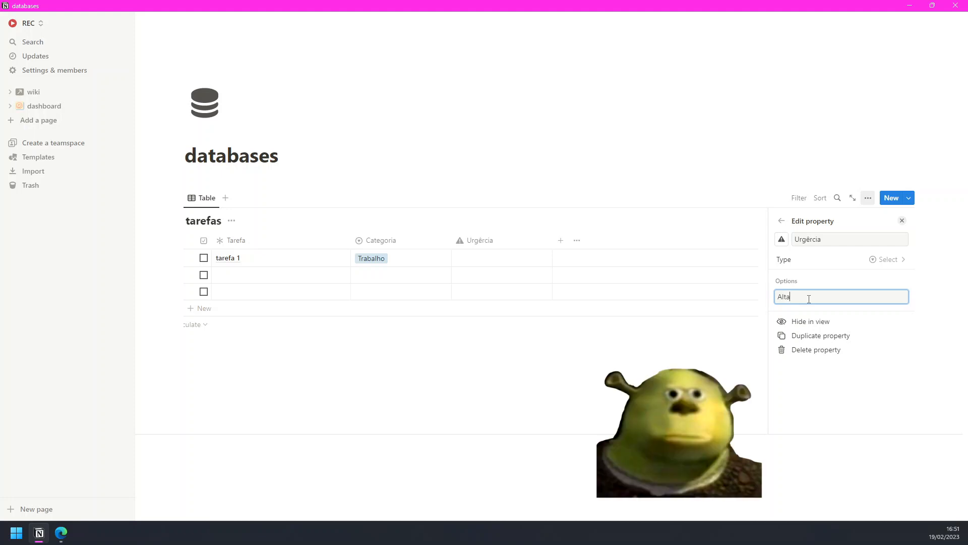
key(Return)
click(809, 297)
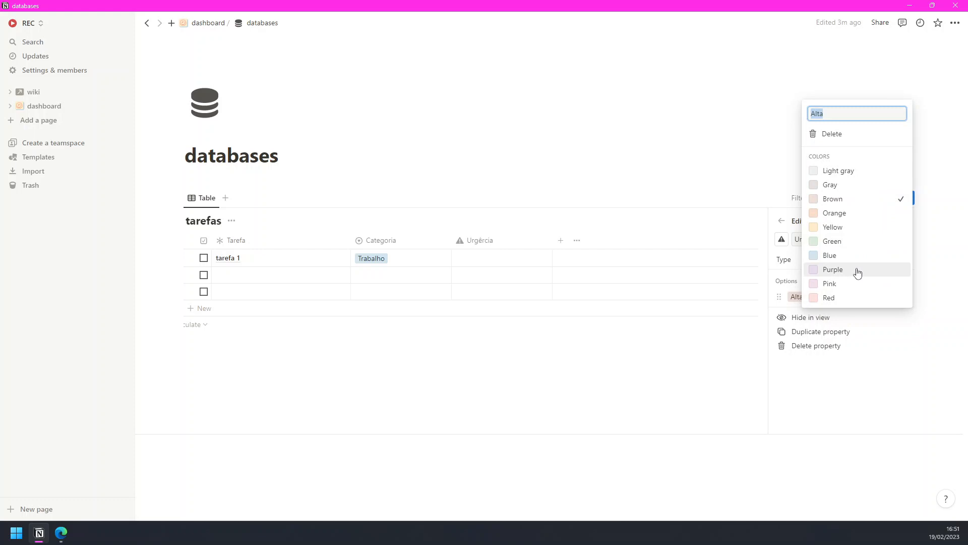
click(856, 296)
key(Escape)
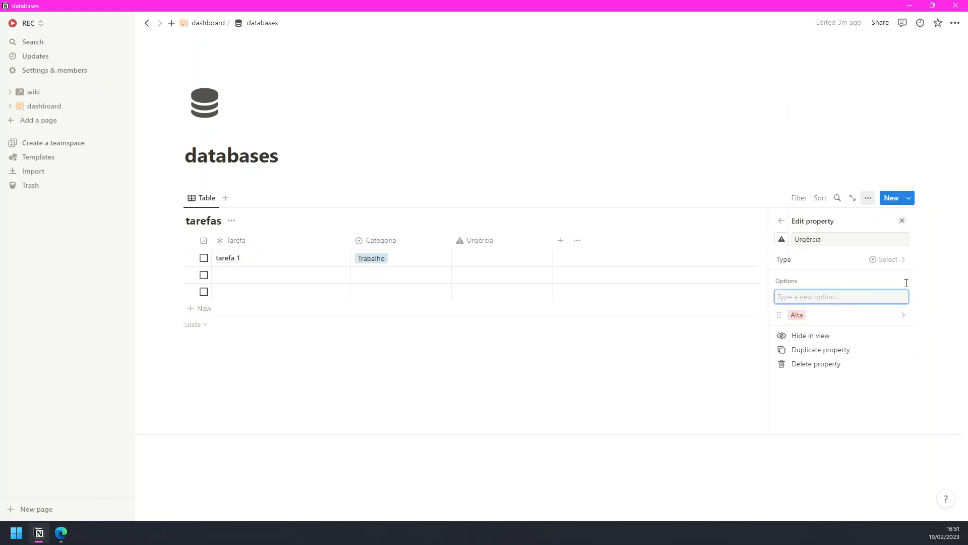
Add the option "Média" to the urgency property and set its color to Orange
text(Médi)
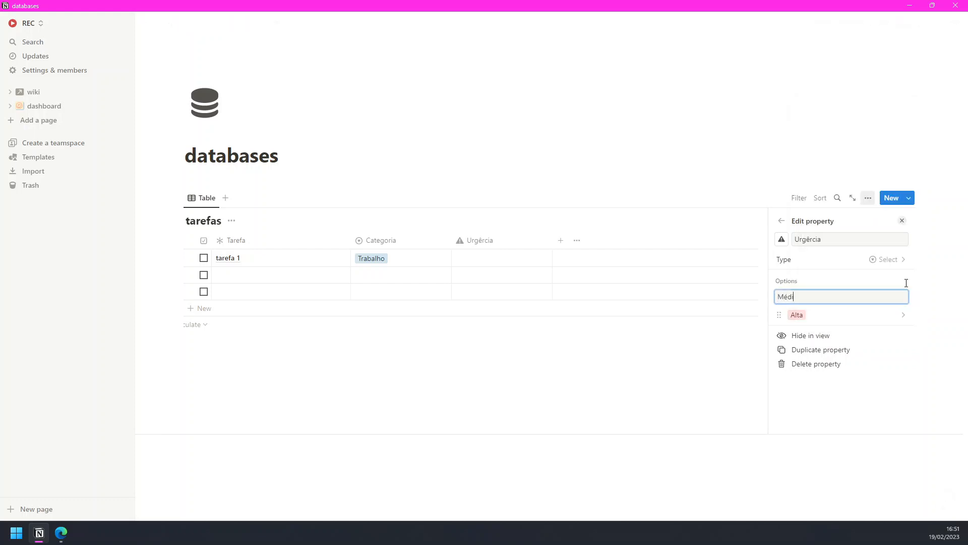
text(a)
key(Return)
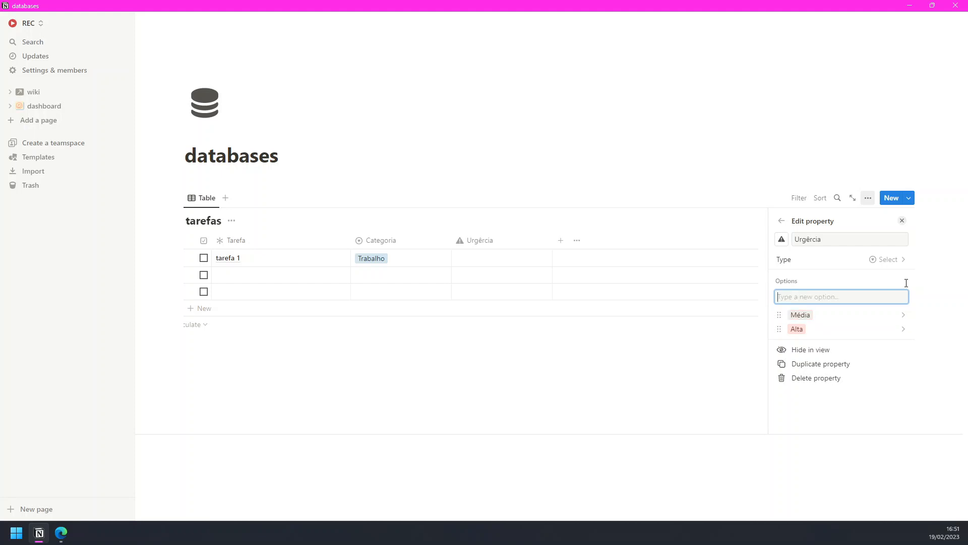
click(900, 315)
click(877, 212)
click(779, 291)
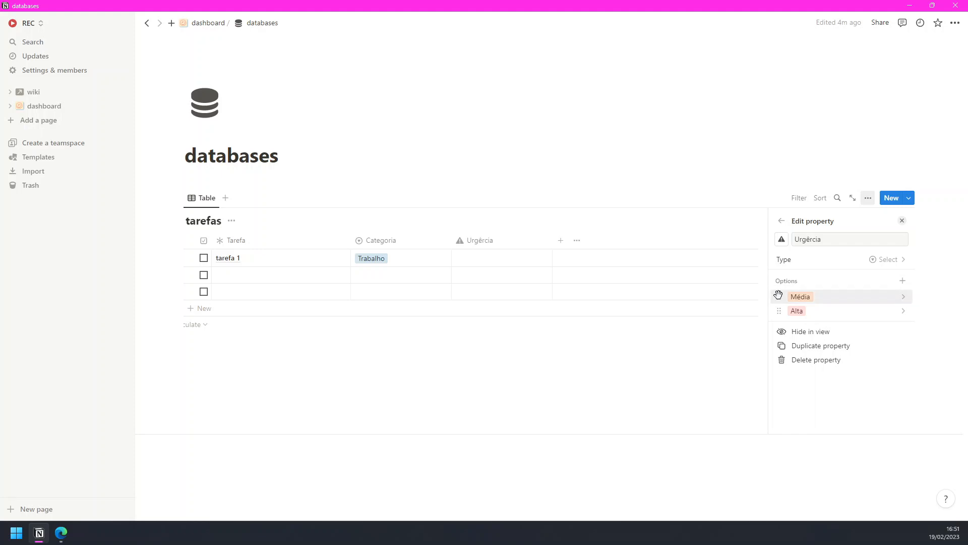
Move the Média option below Alta and change its color to Yellow
drag(779, 296, 781, 310)
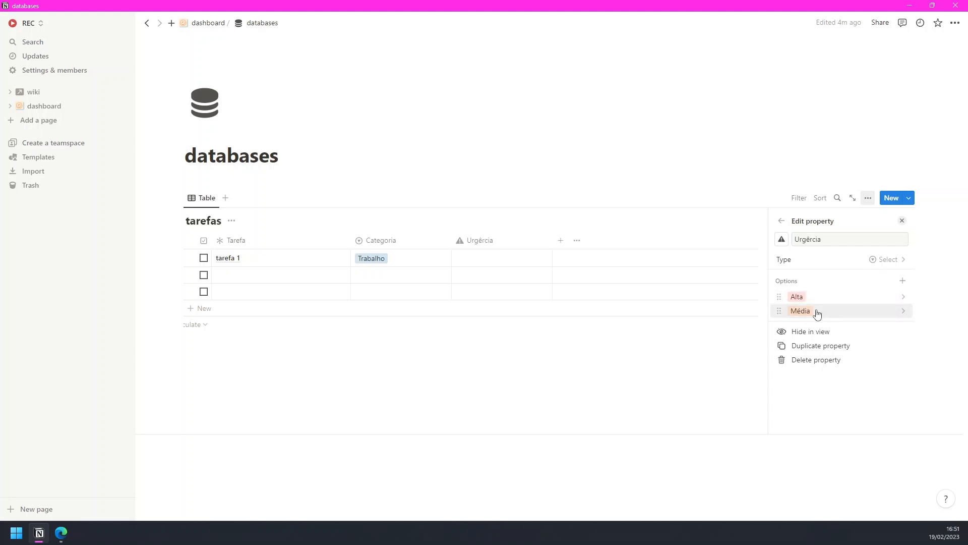
click(895, 313)
click(832, 222)
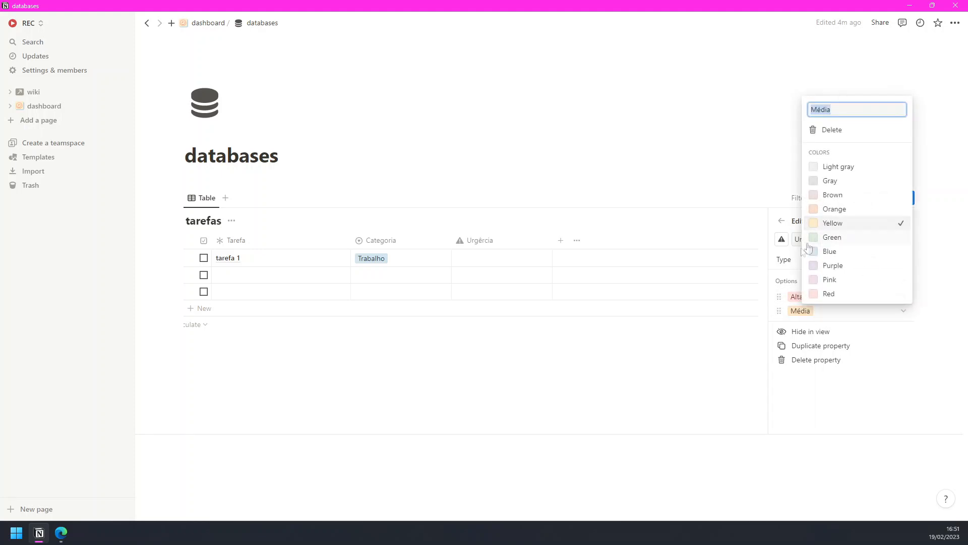
click(789, 276)
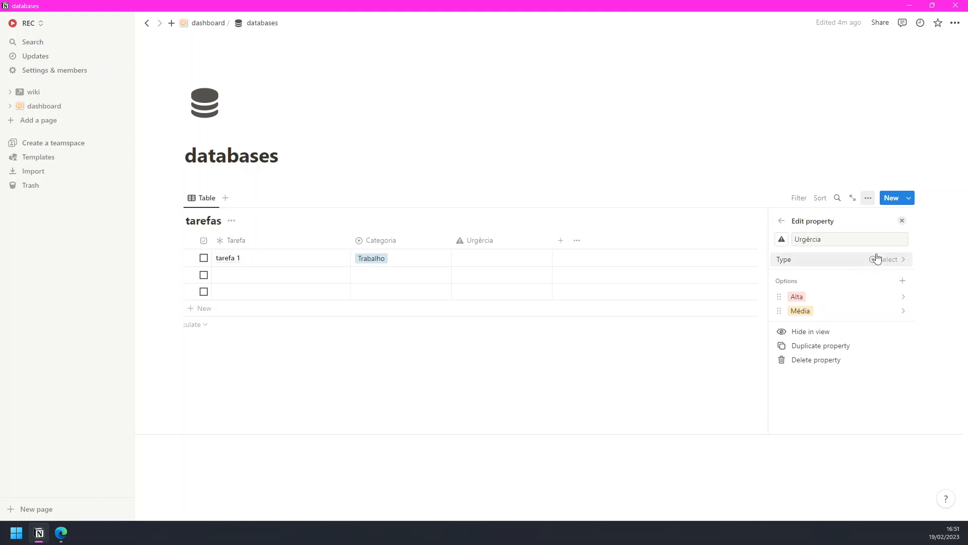
Add the option "Baixa" to the urgency property and move it below Média
click(903, 281)
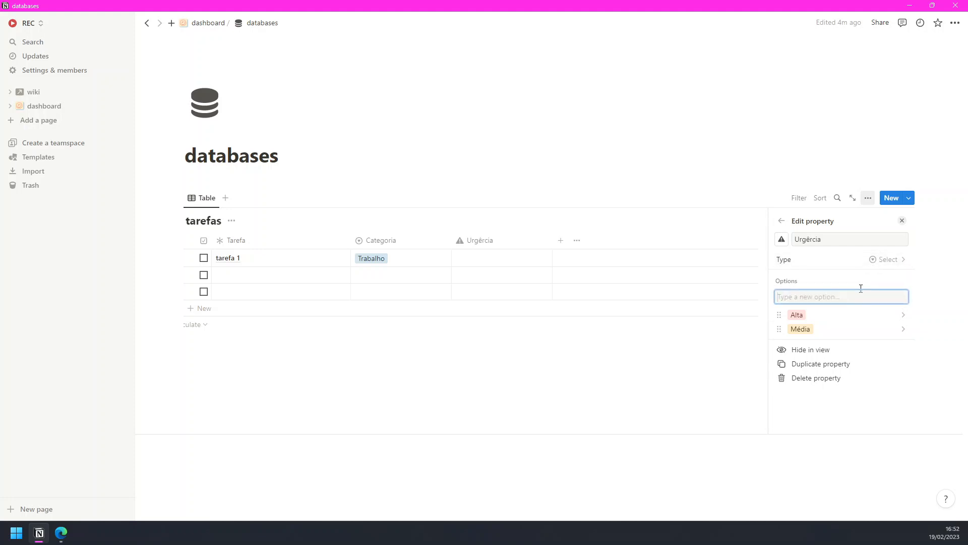
text(Bai)
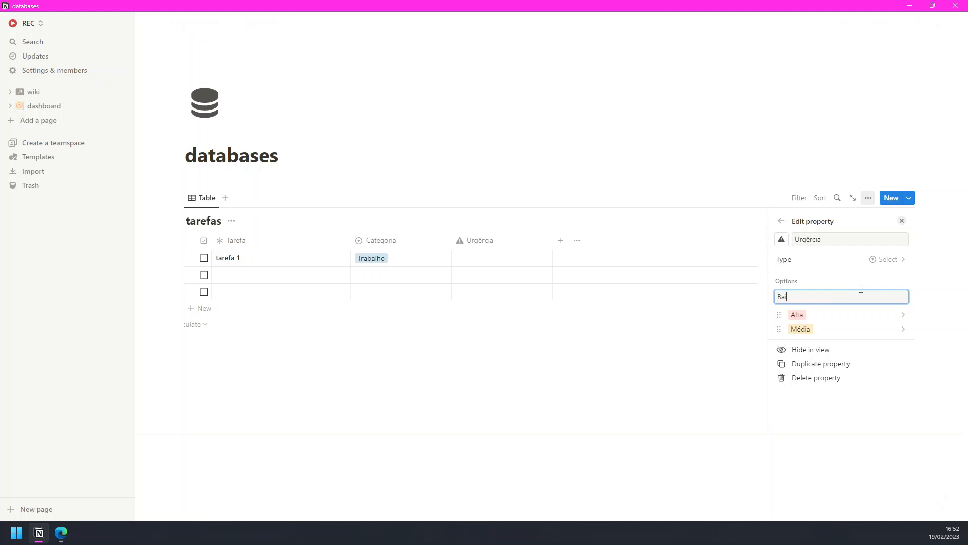
text(xa)
key(Return)
click(809, 297)
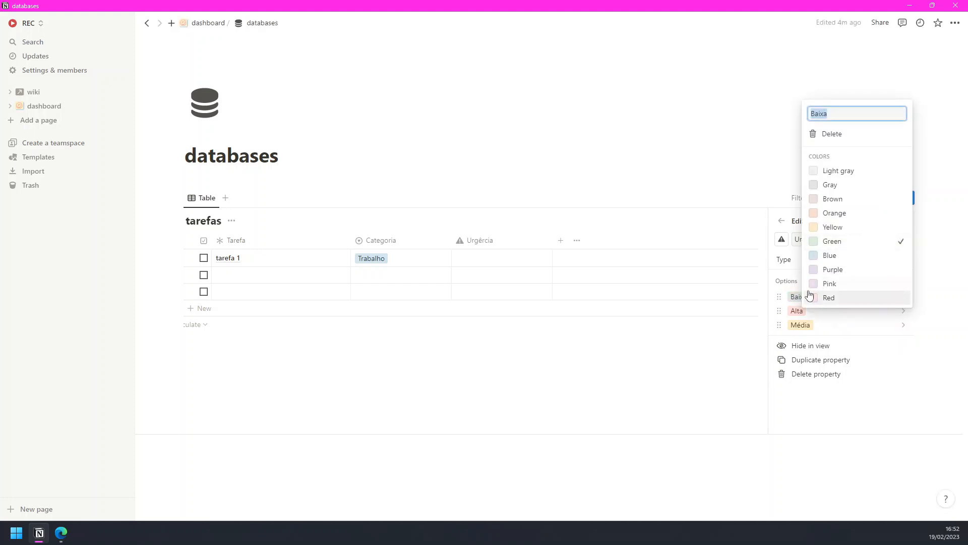
click(783, 296)
drag(779, 296, 779, 324)
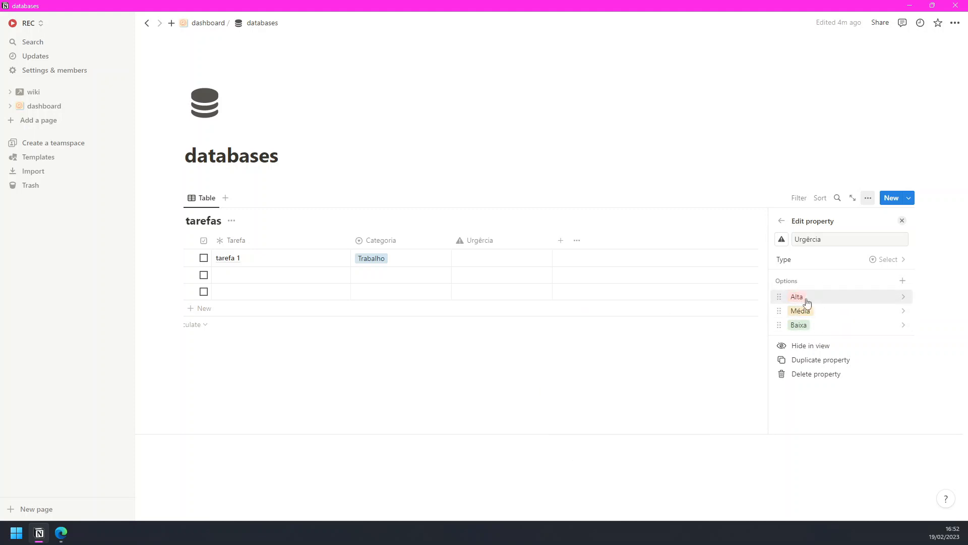
mouse_move(777, 310)
mouse_down()
mouse_move(777, 294)
mouse_move(778, 311)
mouse_up()
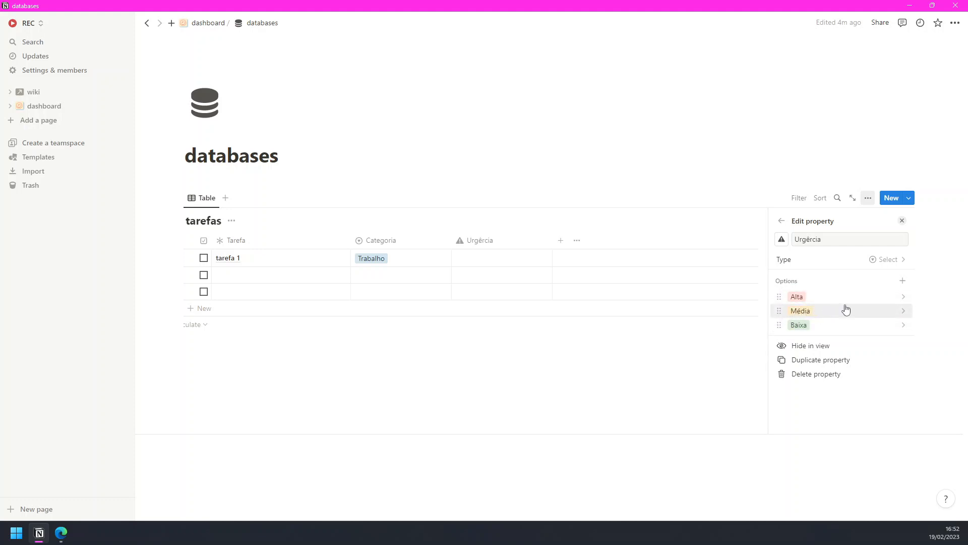
Add a Date property to the tarefas table and name it "Data"
click(568, 258)
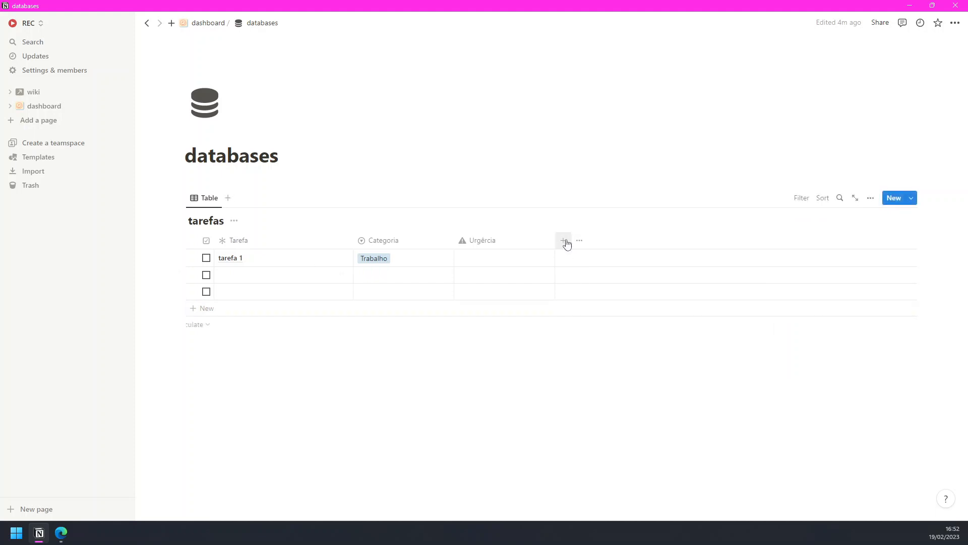
click(561, 240)
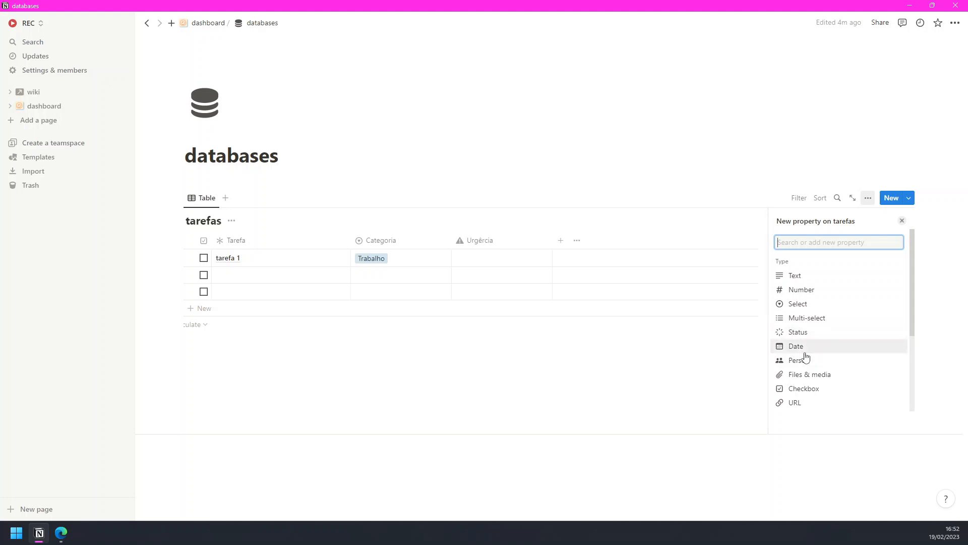
click(824, 351)
click(815, 238)
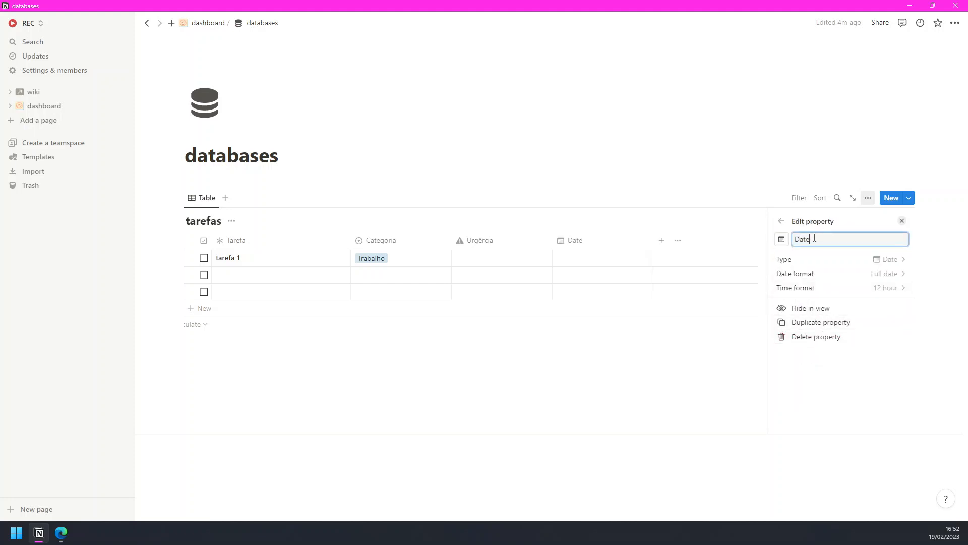
key(BackSpace)
text(A)
key(BackSpace)
text(a)
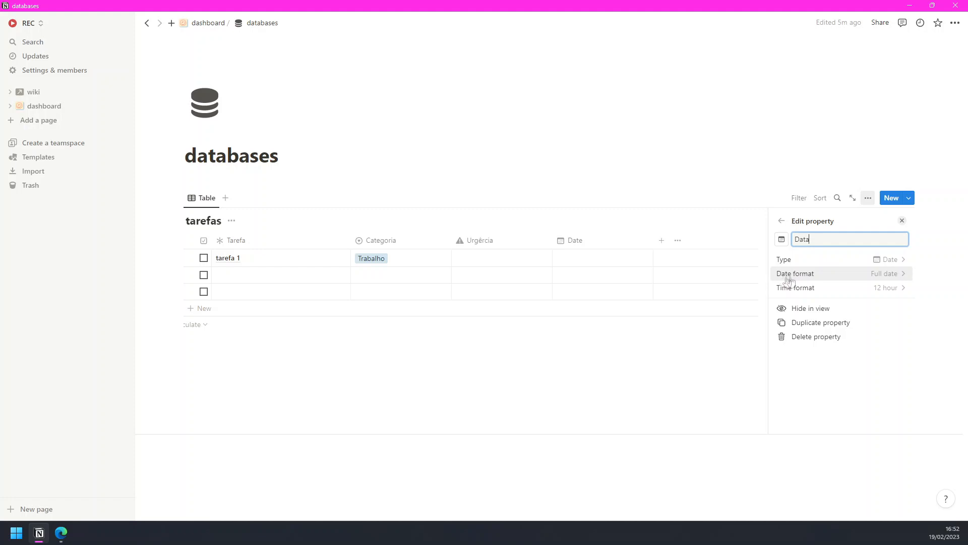
Set the Data value of tarefa 1 to February 20, 2023
click(858, 278)
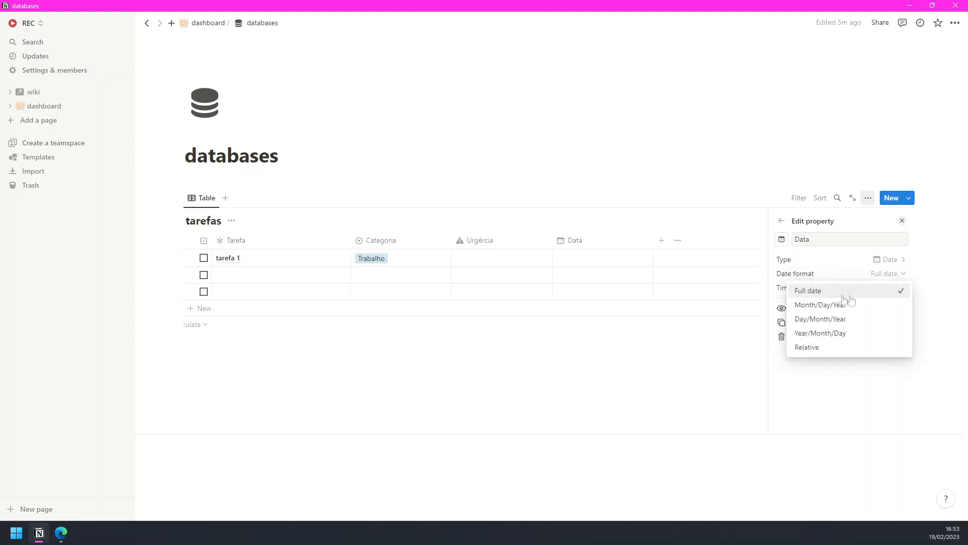
click(599, 265)
click(598, 263)
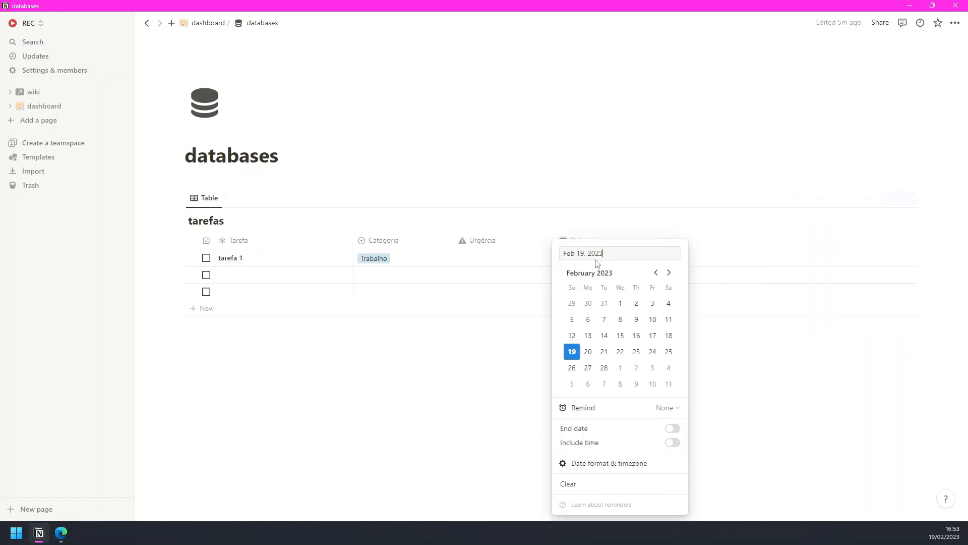
click(589, 353)
click(697, 346)
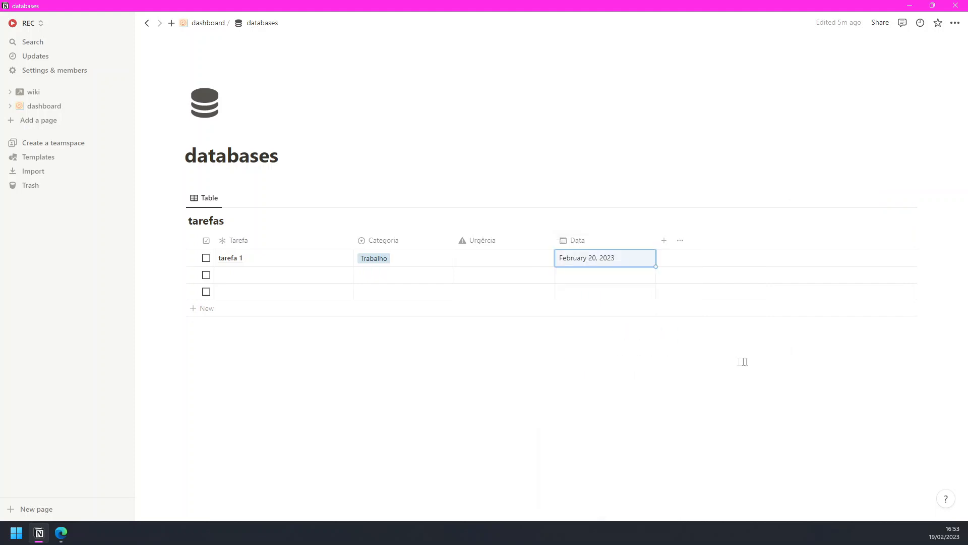
Set the Data property's date format to Day/Month/Year and its time format to 24 hour
click(603, 244)
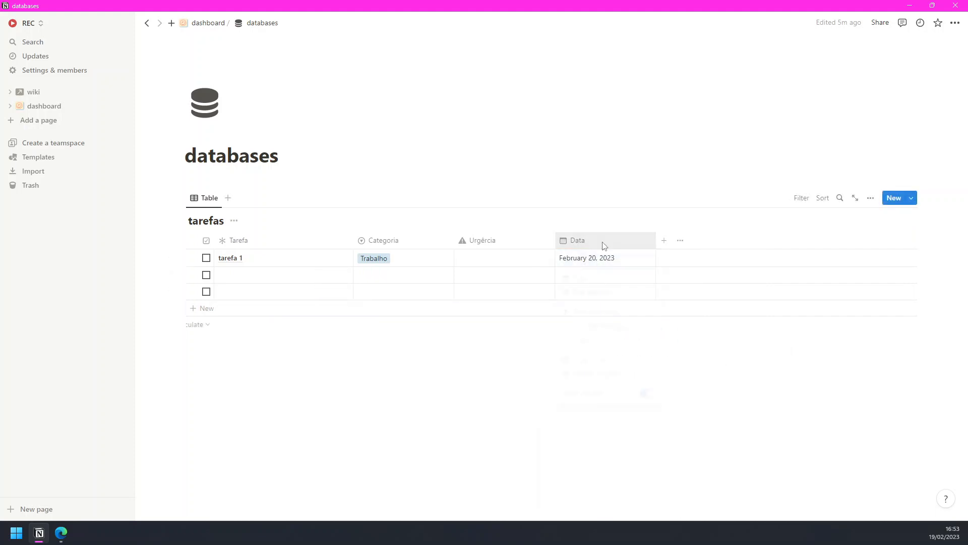
click(595, 294)
click(886, 273)
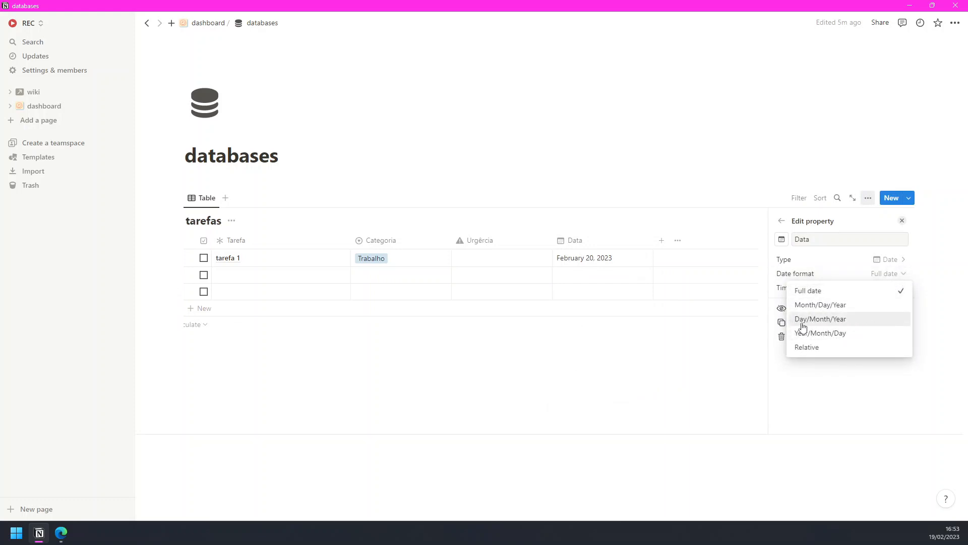
click(860, 319)
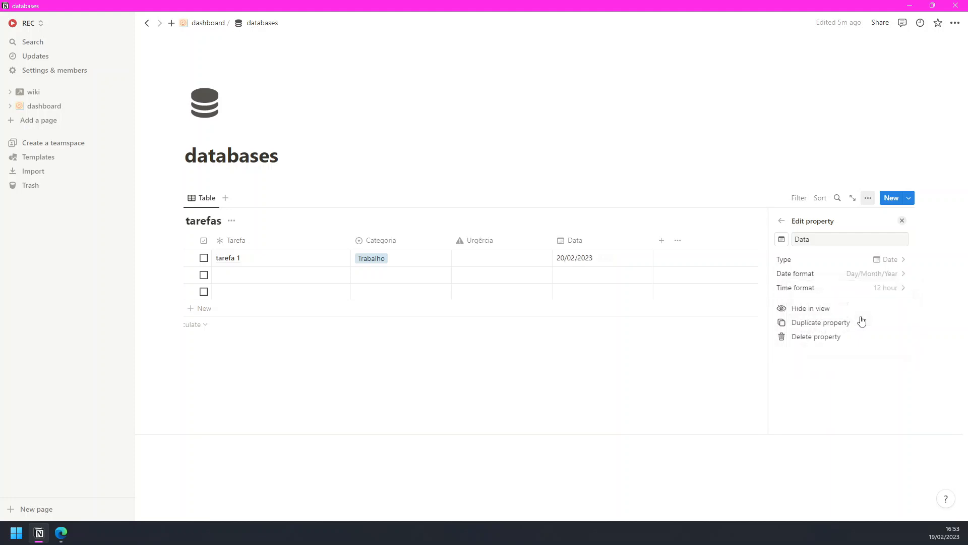
click(890, 287)
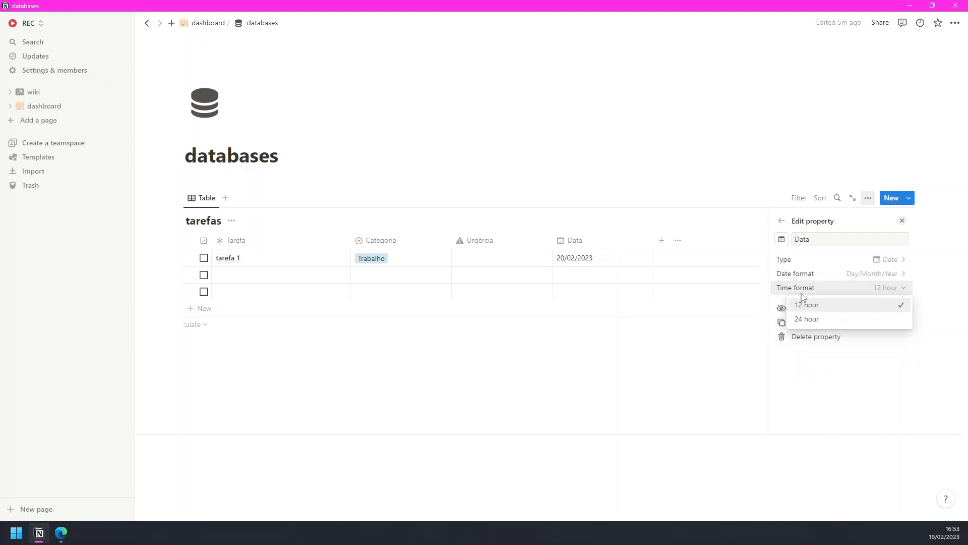
click(812, 320)
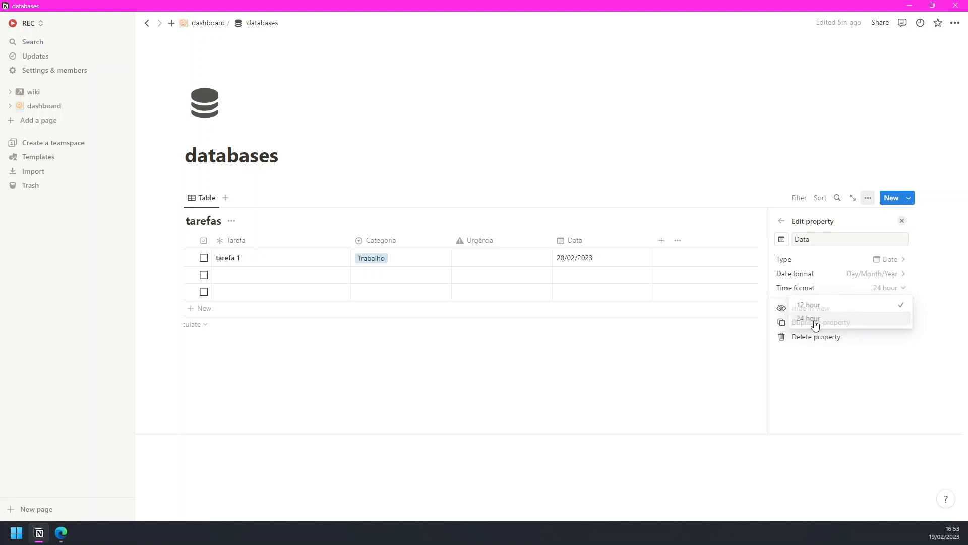
click(647, 364)
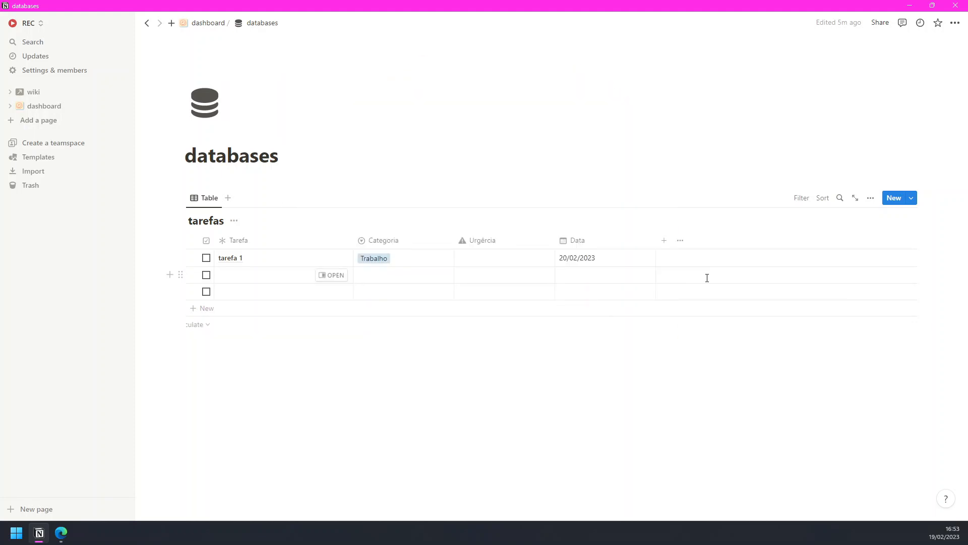
Include the time in the Data value of tarefa 1
click(598, 275)
click(590, 351)
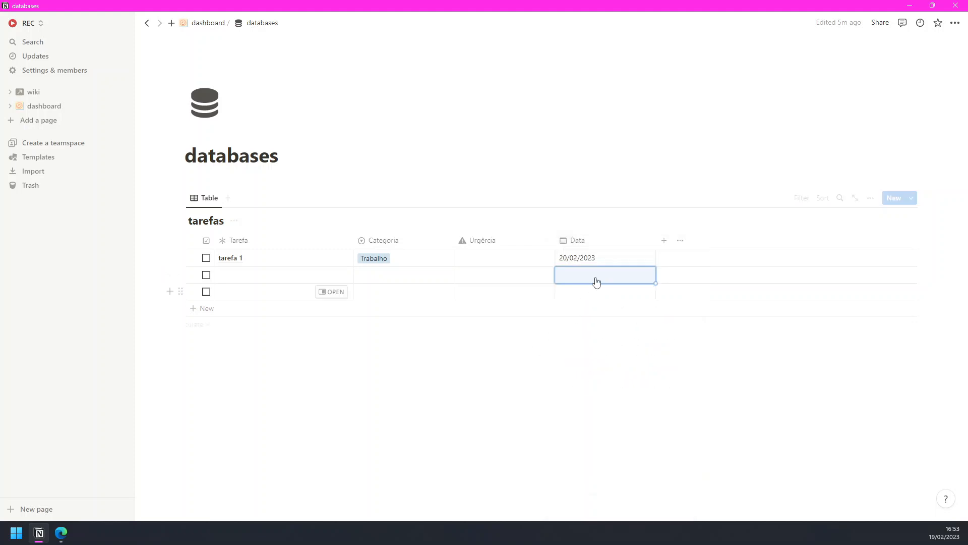
click(598, 275)
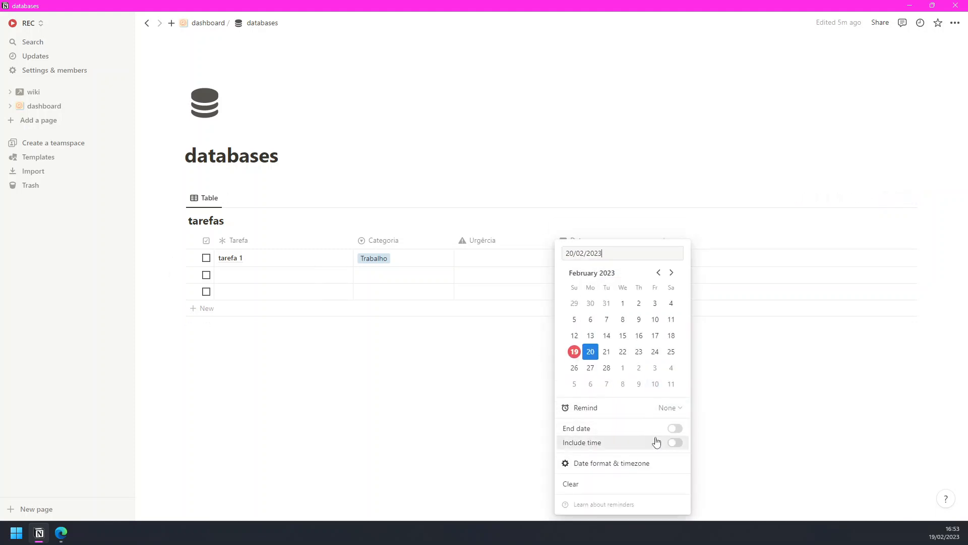
click(677, 443)
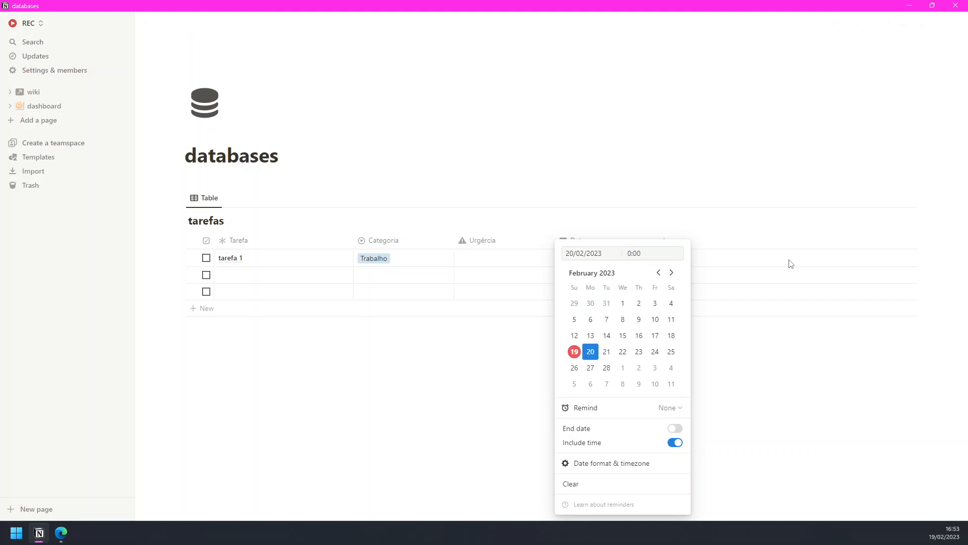
click(484, 388)
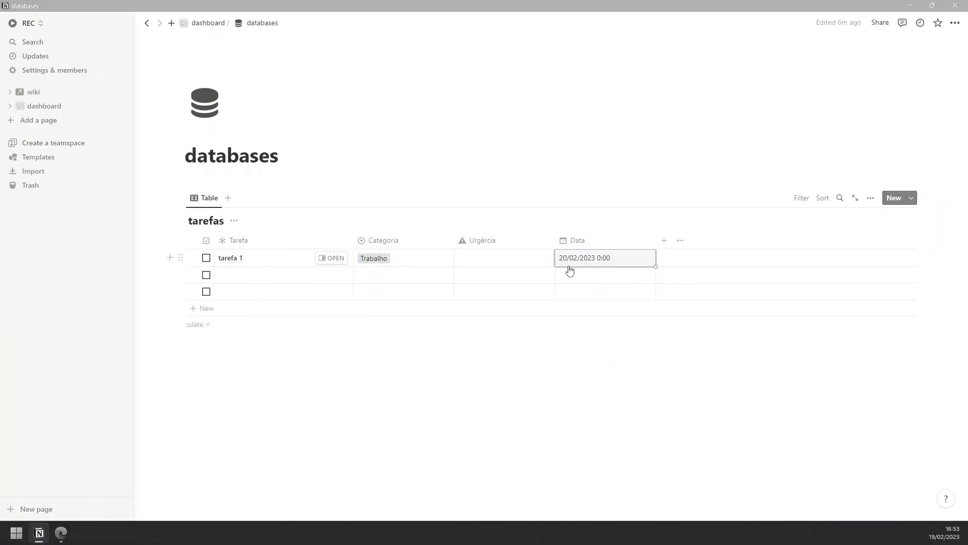
Add an end date of 24/02/2023 at 10:00 to the Data value of tarefa 1
click(598, 264)
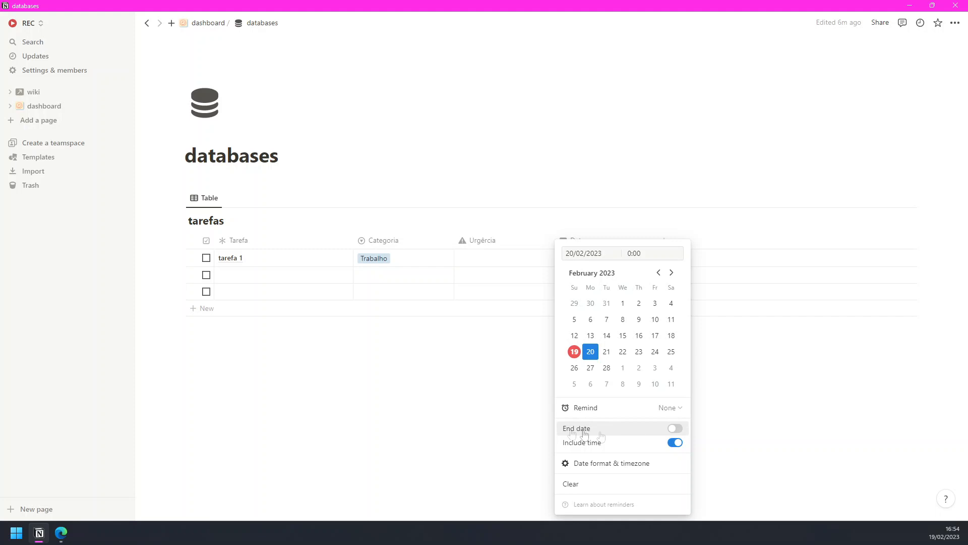
click(675, 428)
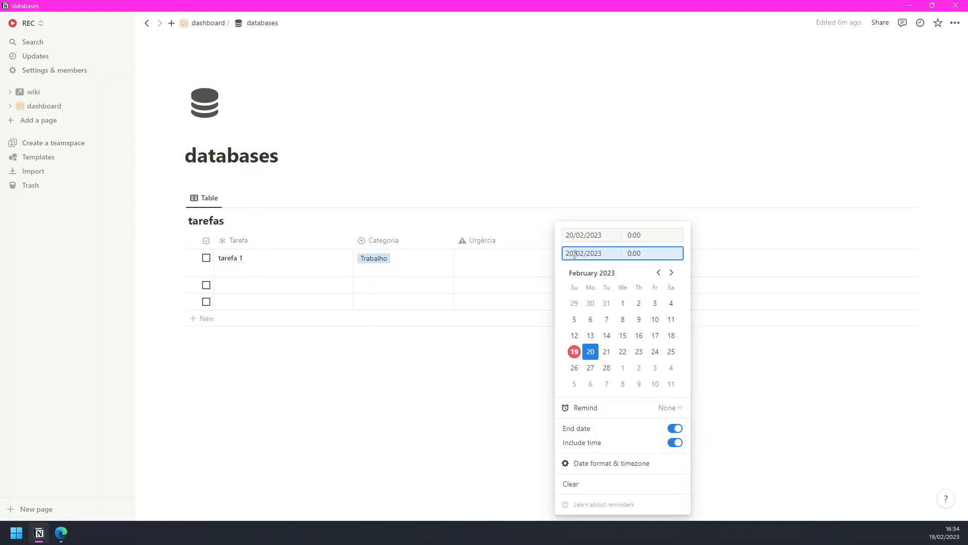
click(656, 353)
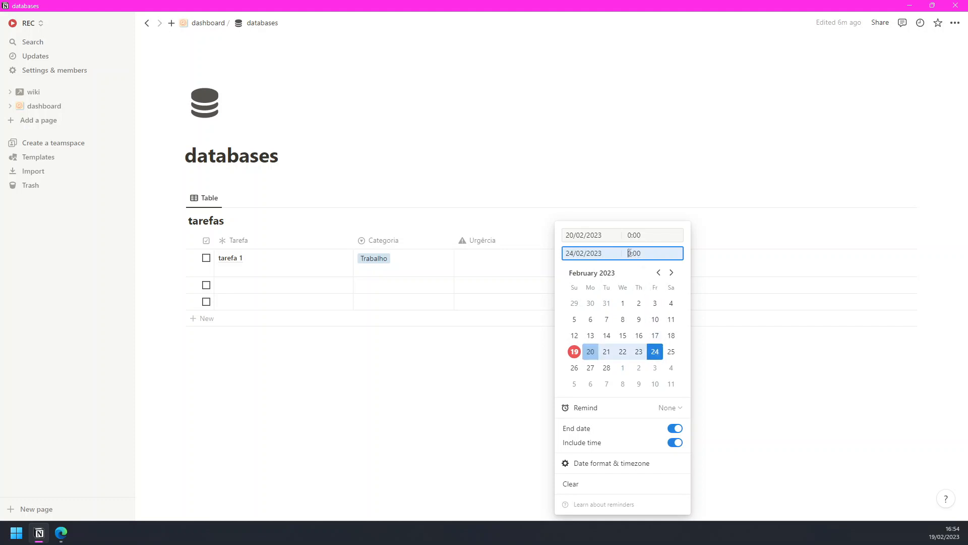
key(Escape)
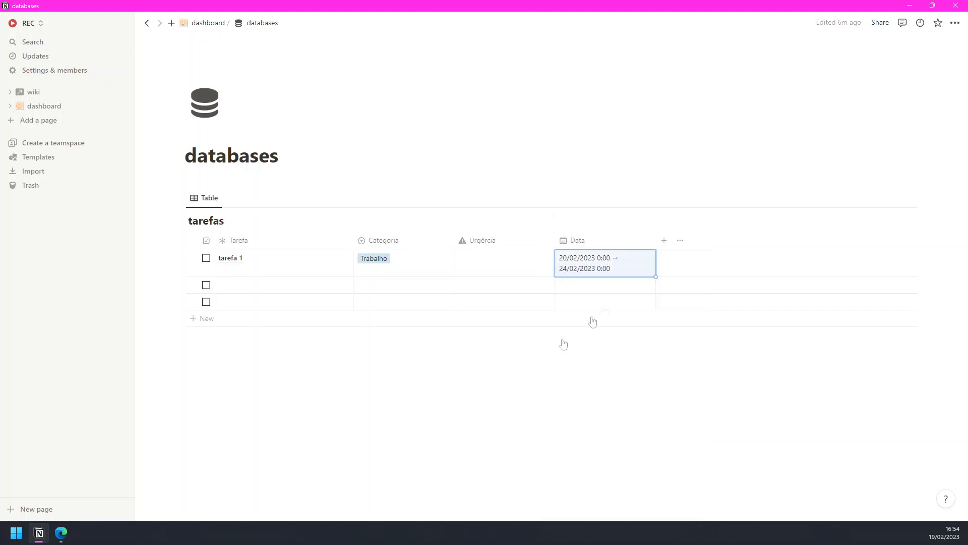
click(641, 267)
click(633, 254)
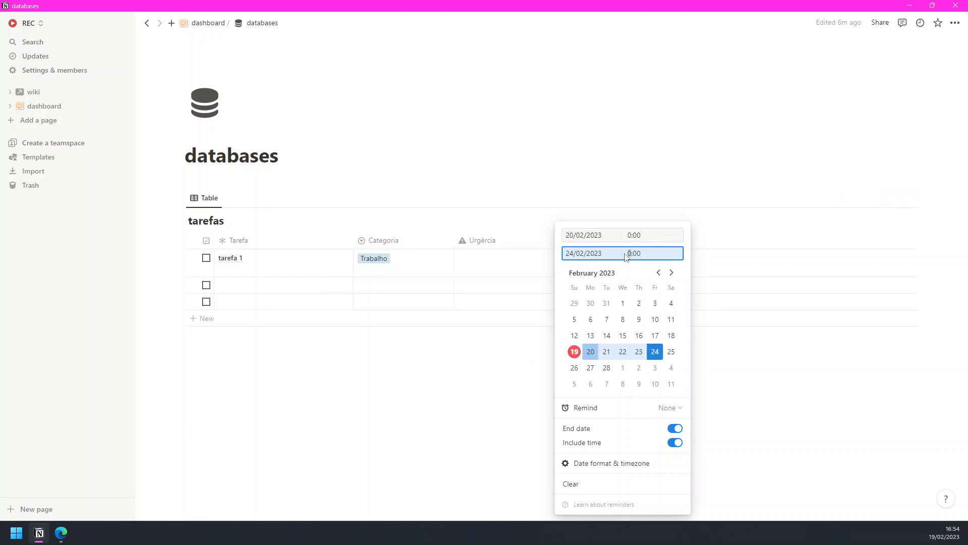
text(10)
key(Return)
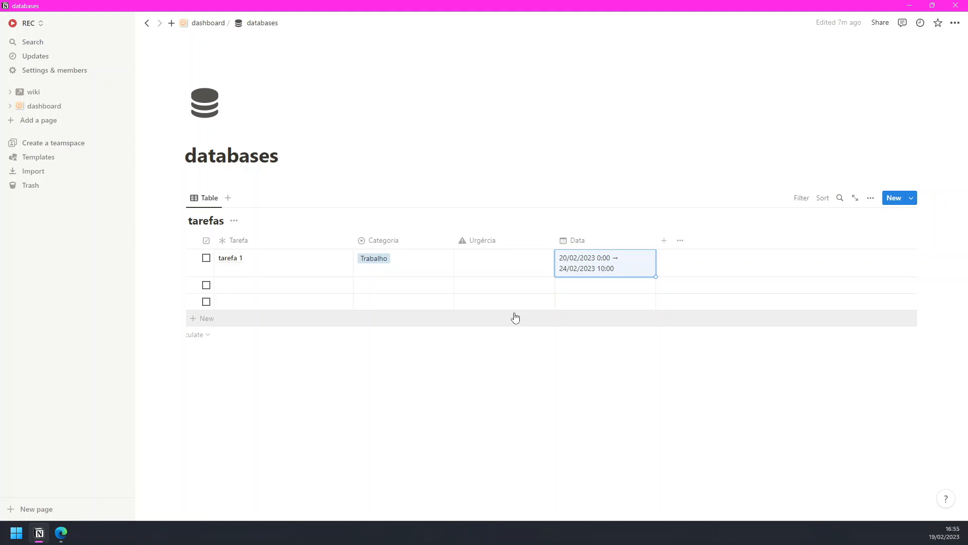
Hide the title of the tarefas database and delete all three of its rows
click(234, 222)
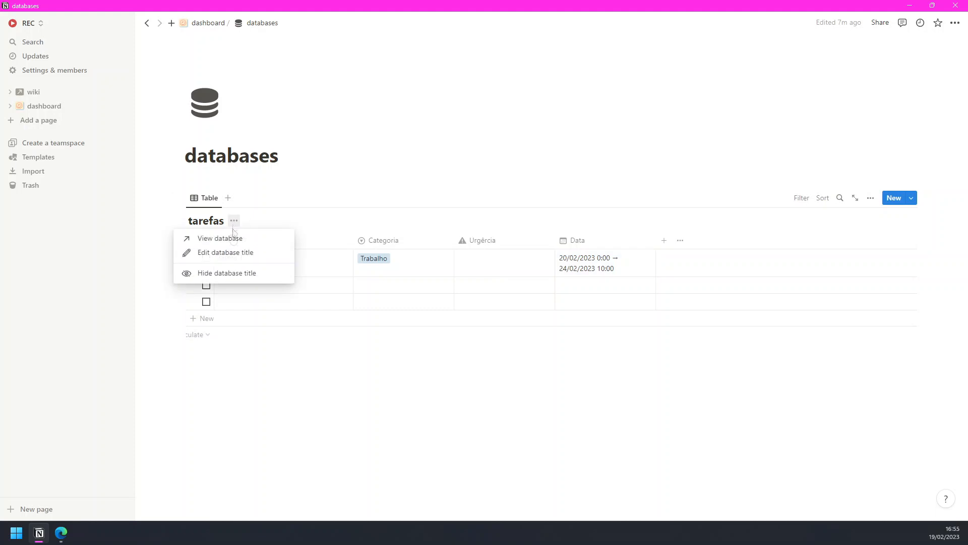
click(244, 281)
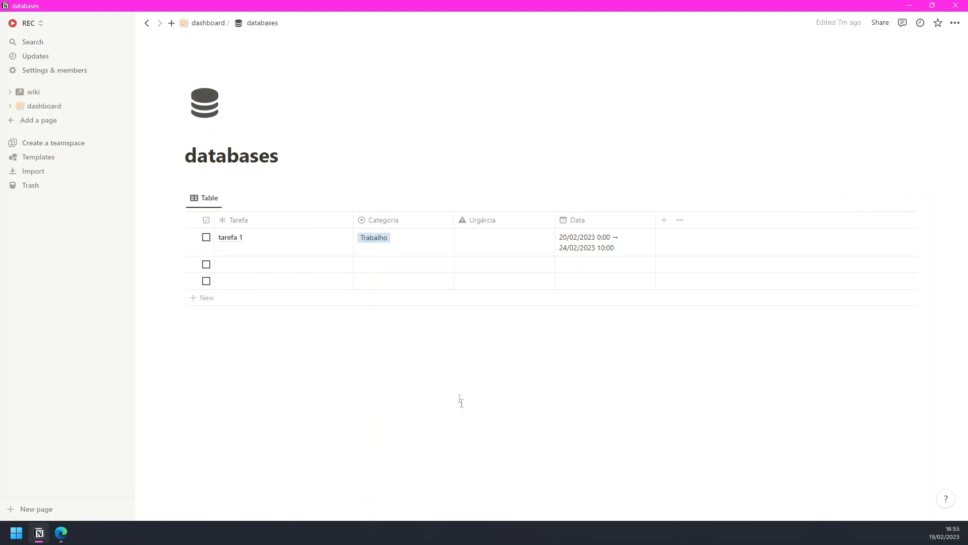
click(206, 265)
click(206, 281)
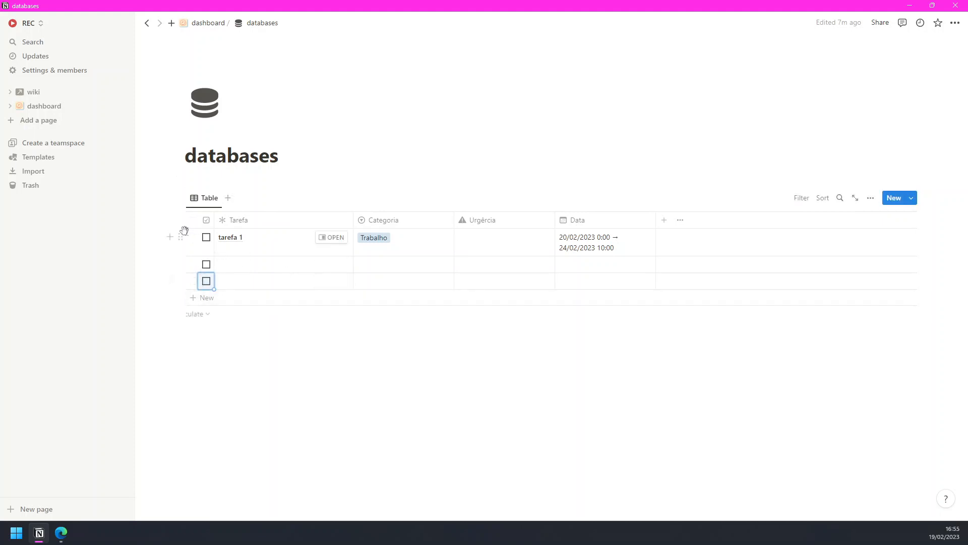
click(193, 220)
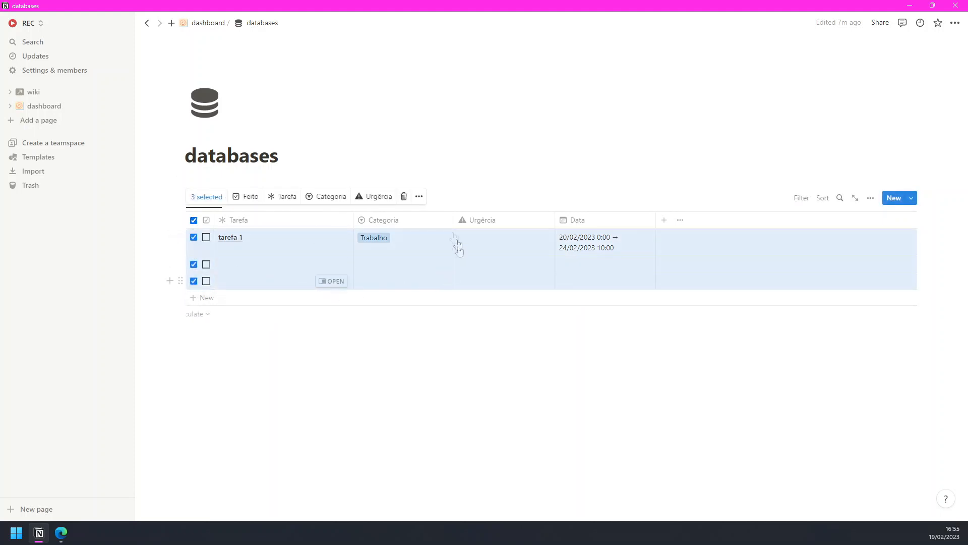
click(404, 196)
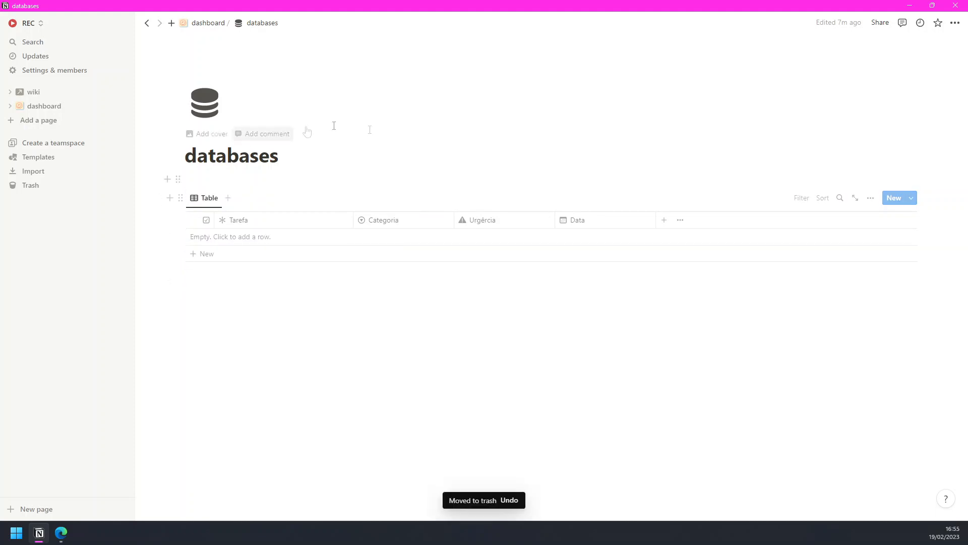
Show the tarefas database title above the table again and hide it once more
click(216, 201)
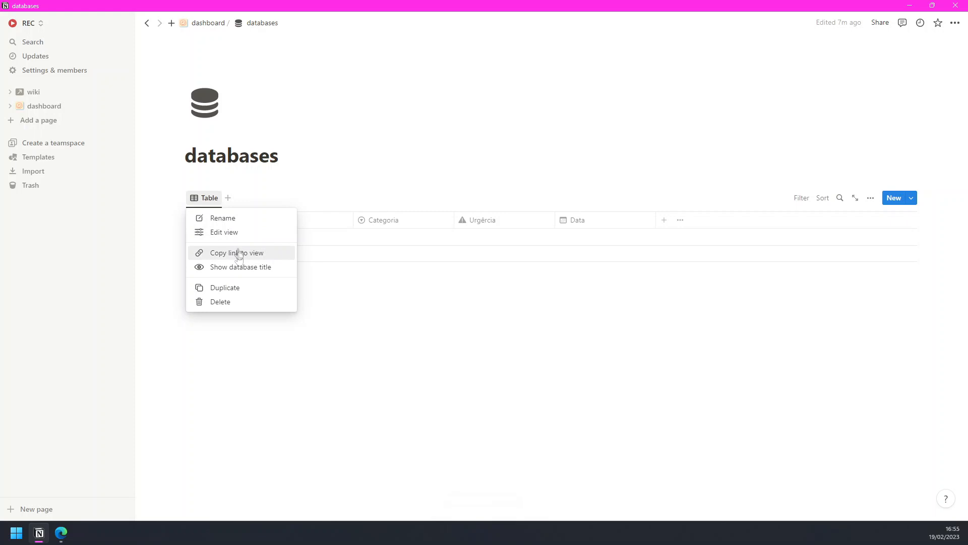
click(249, 274)
click(234, 221)
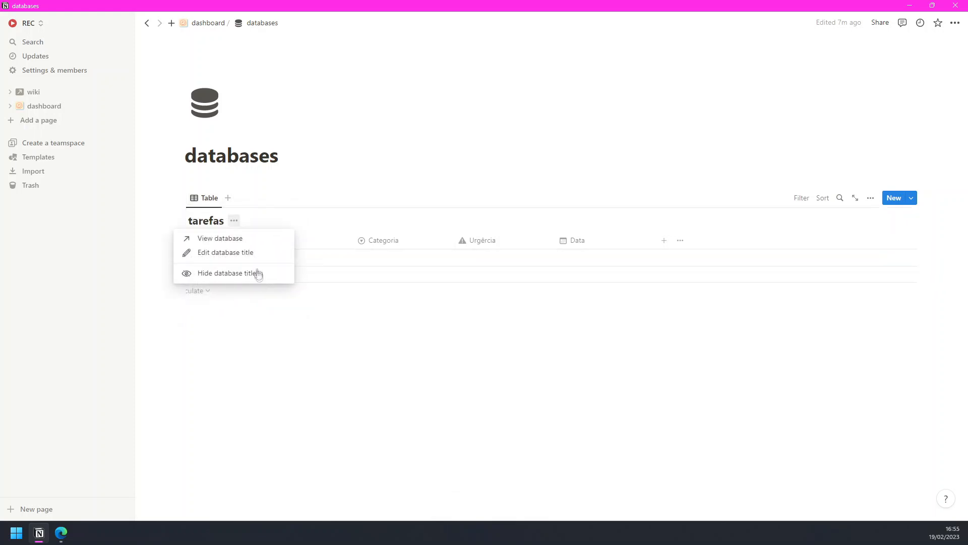
click(258, 278)
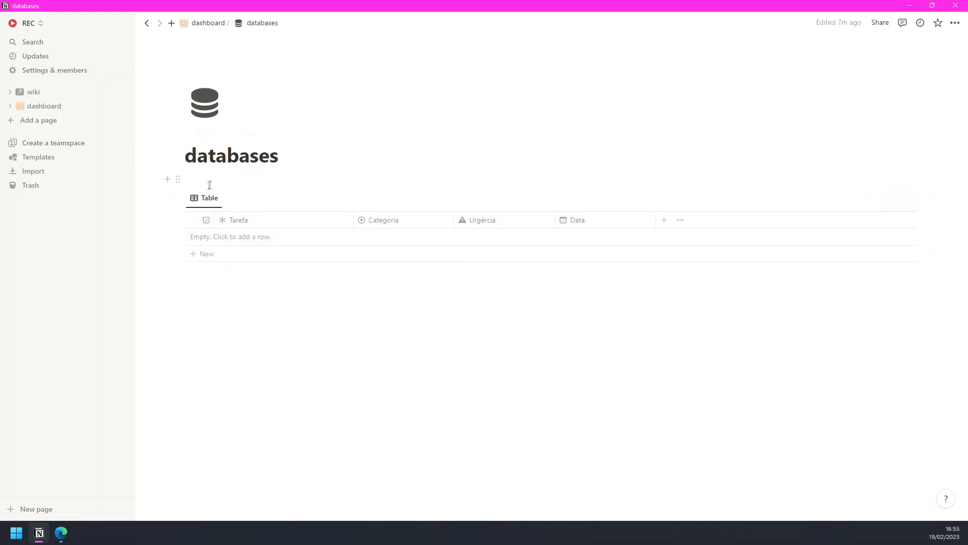
Give the empty text block above the table a purple background
click(247, 175)
text(/)
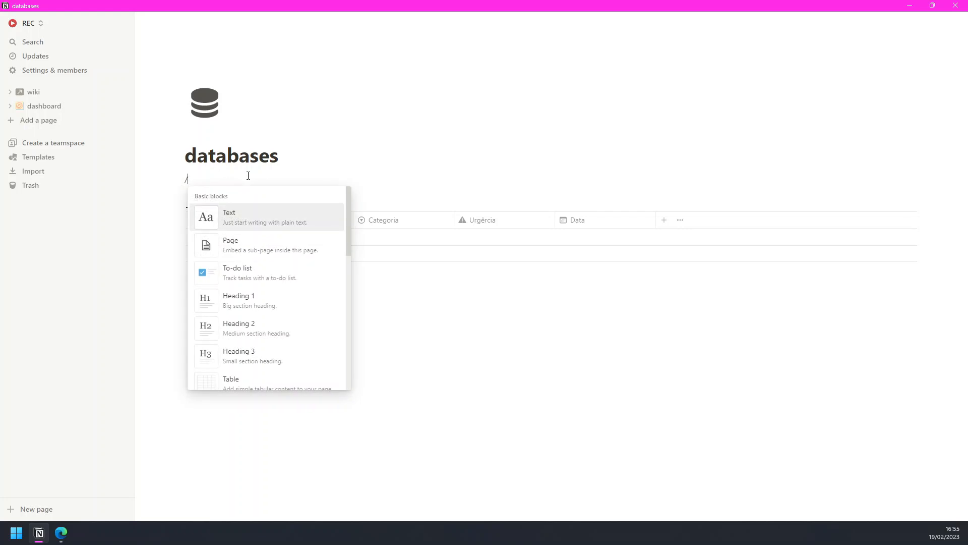
text(bac)
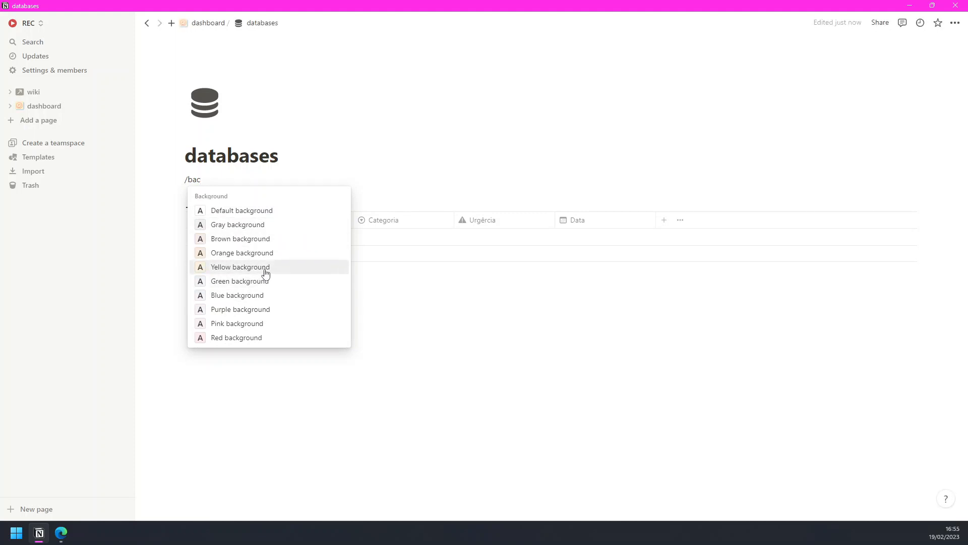
click(259, 309)
click(383, 333)
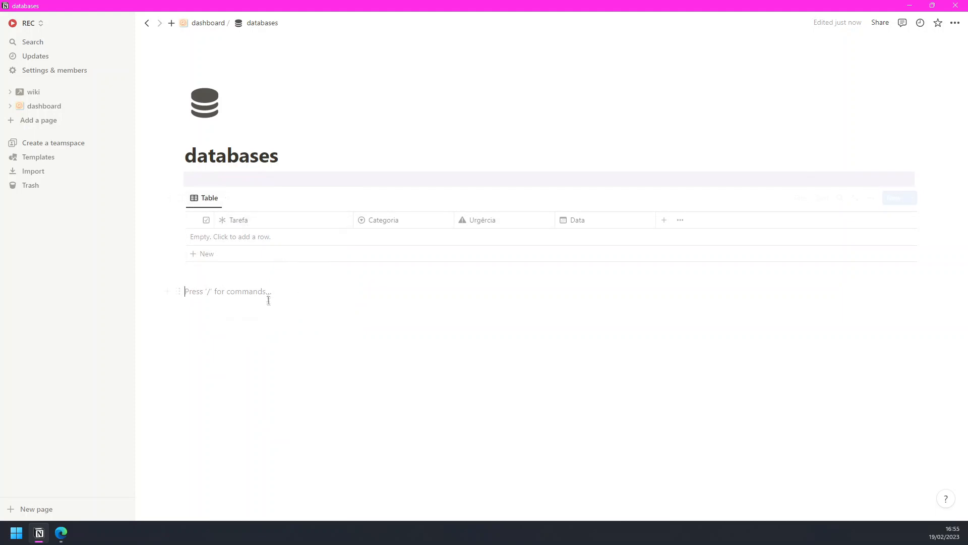
Insert an empty line between the page title and the purple block
click(315, 157)
key(Return)
click(355, 364)
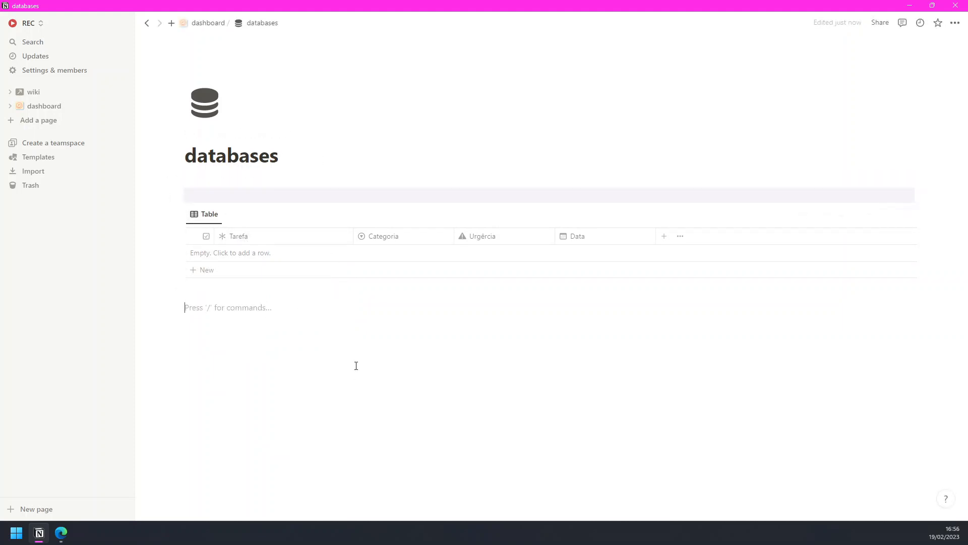
Open the dashboard page and insert six empty lines above the databases sub-page link
click(207, 23)
click(230, 268)
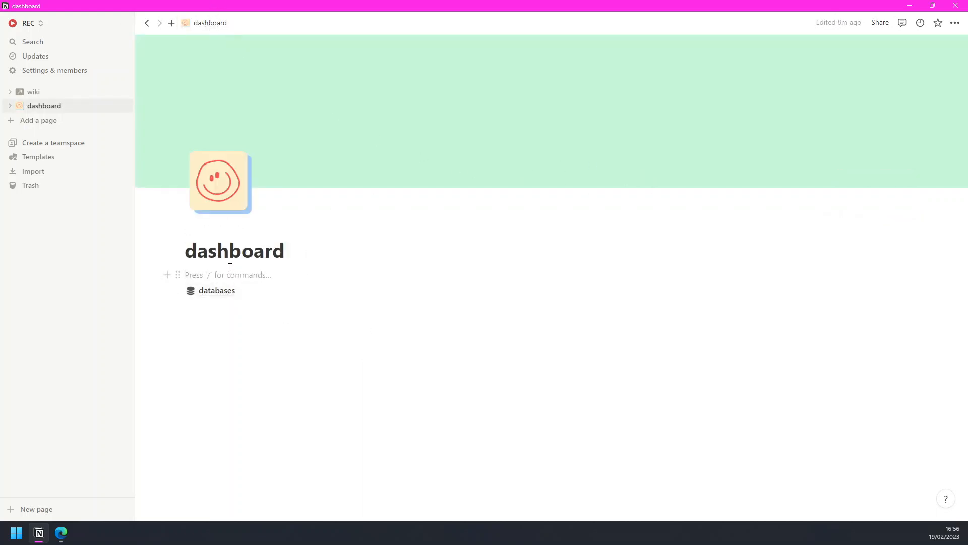
key(Return)
key(Return)
key(Return)
key(Return)
key(Return)
key(Return)
click(230, 268)
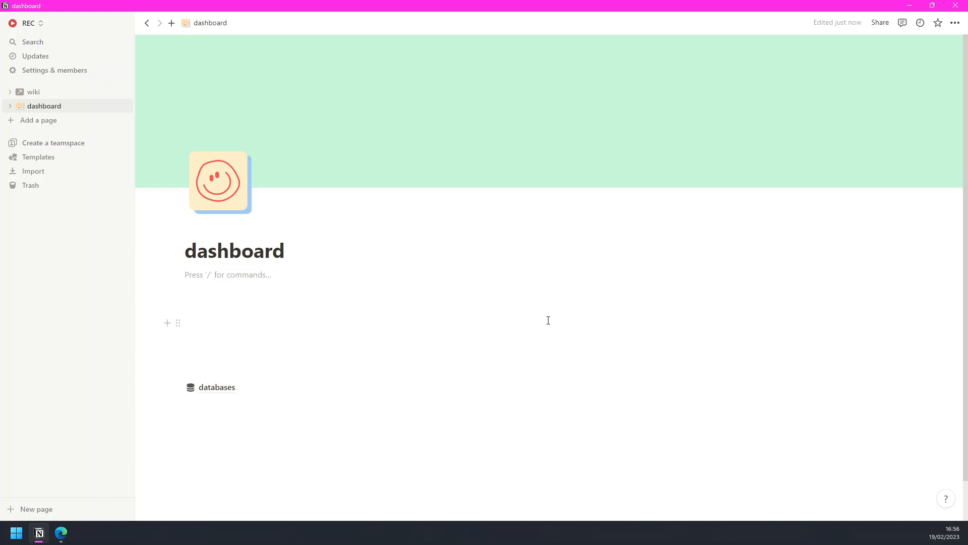
Give the first empty block under the dashboard title a blue background and make it two lines tall
text(/bac)
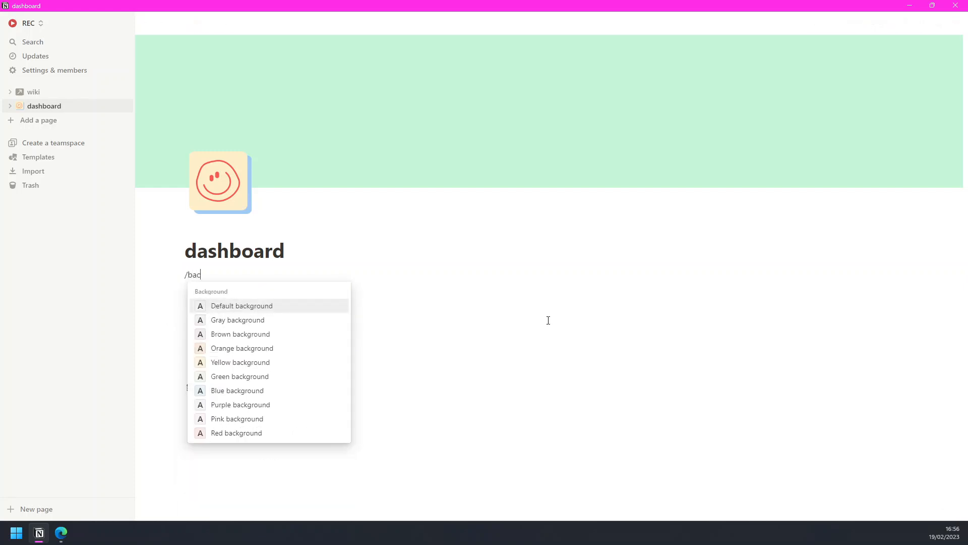
key(Down)
key(Down)
key(Down)
key(Up)
key(Up)
key(Up)
key(Up)
key(Up)
key(Up)
key(Up)
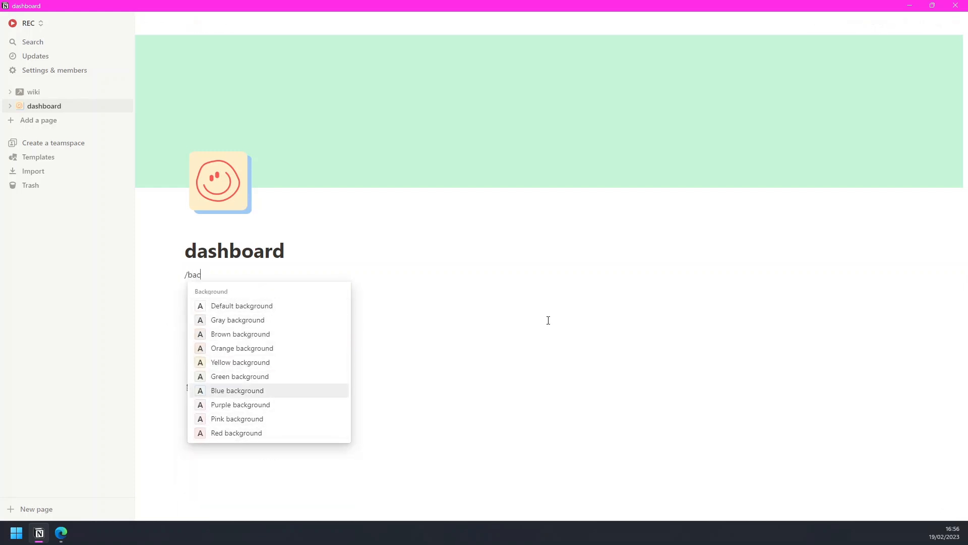
key(Return)
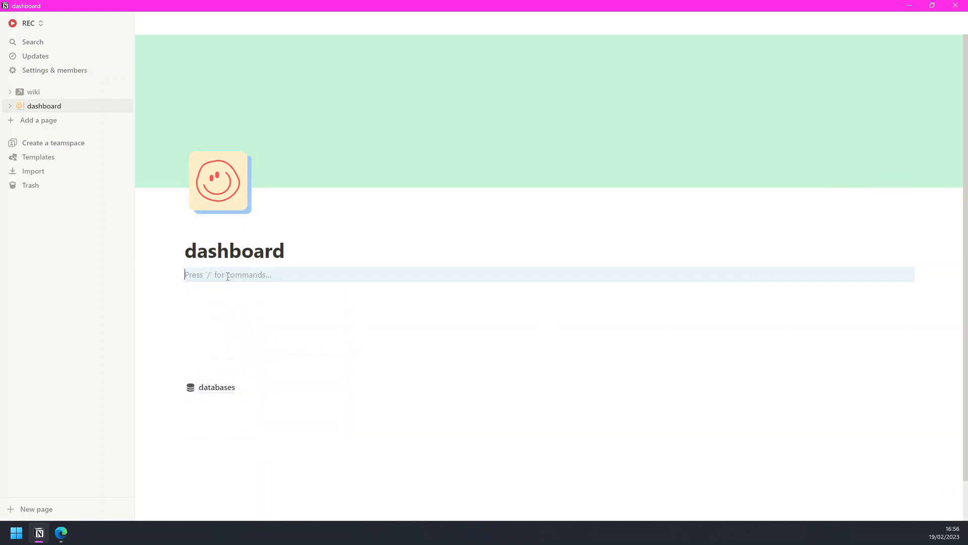
key(shift+Return)
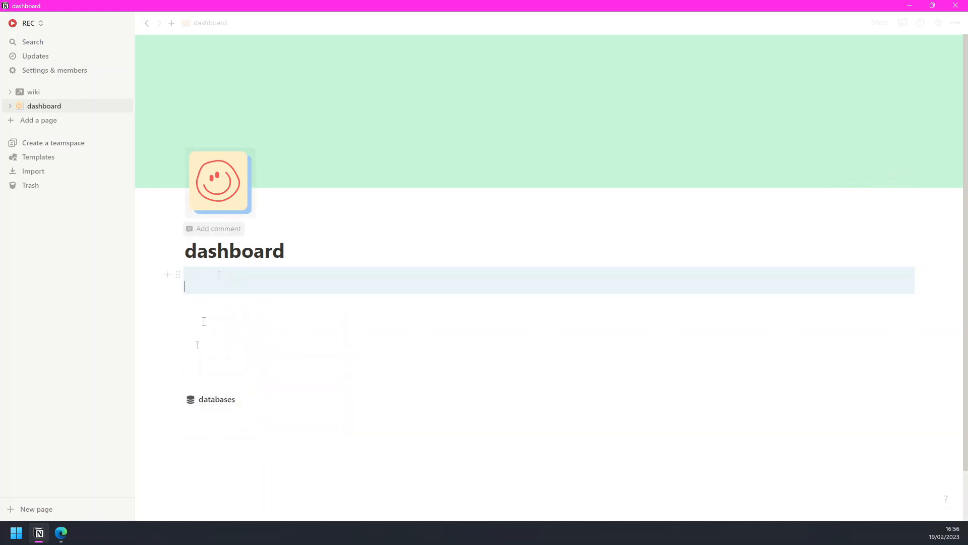
Add a two-line block with a yellow background and place it as a column beside the blue block
key(Return)
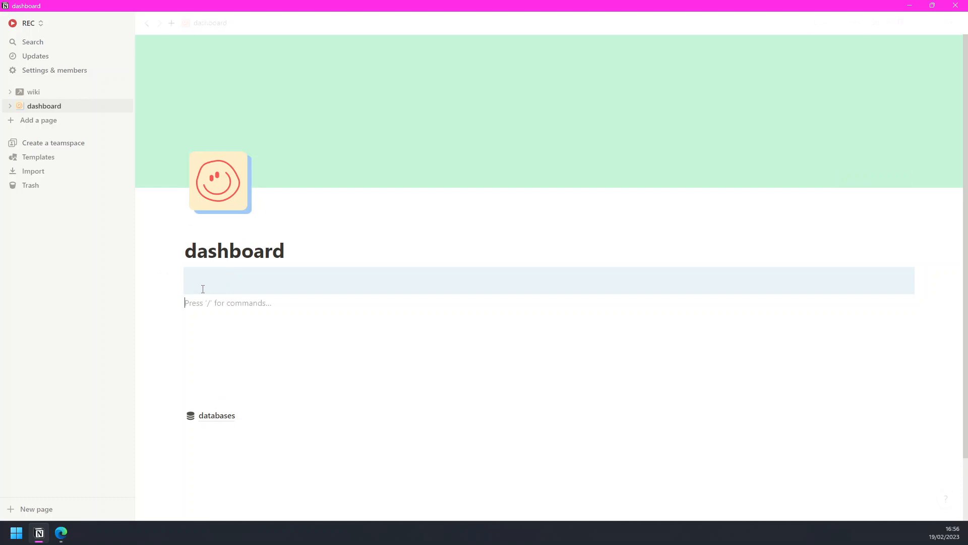
text(/bac)
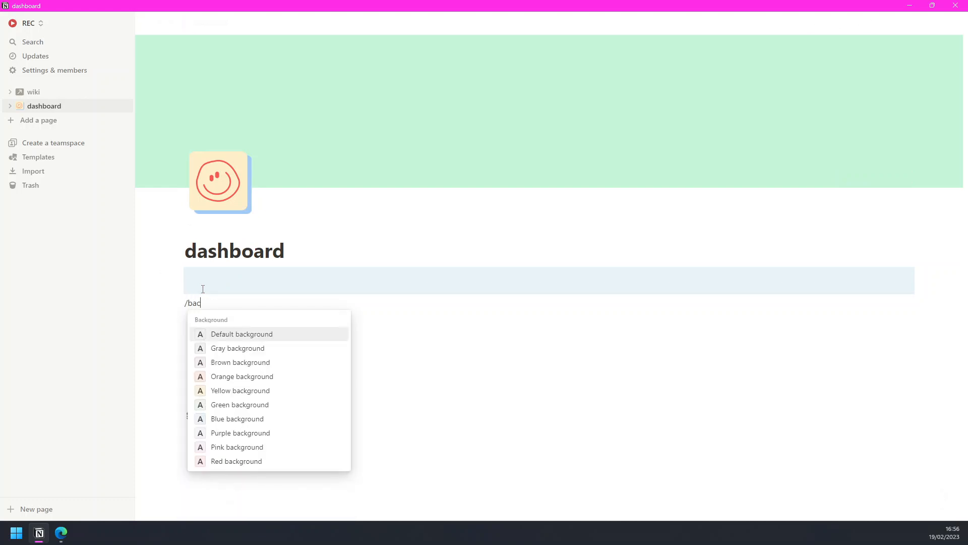
key(Down)
key(Down)
key(Down)
key(Down)
key(Down)
key(Down)
key(Up)
key(Up)
key(Return)
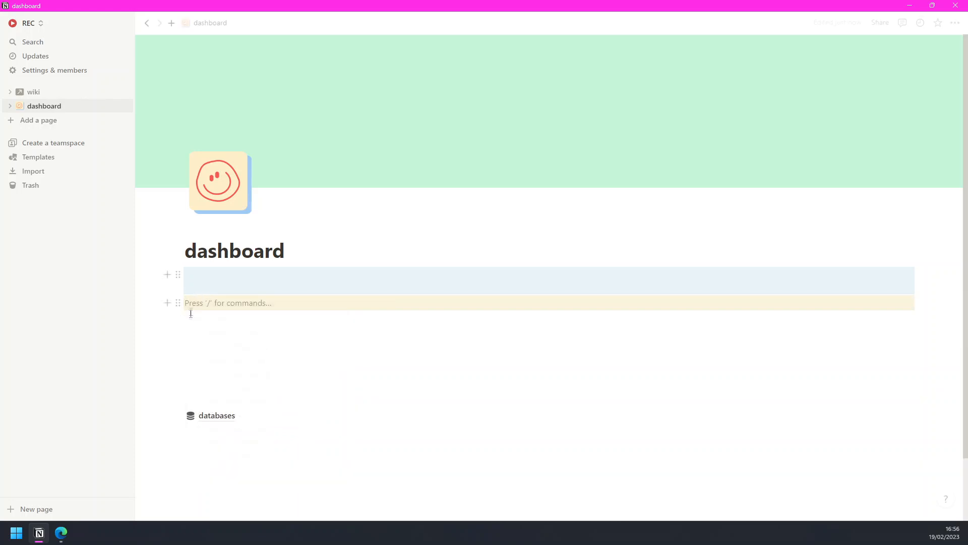
key(shift+Return)
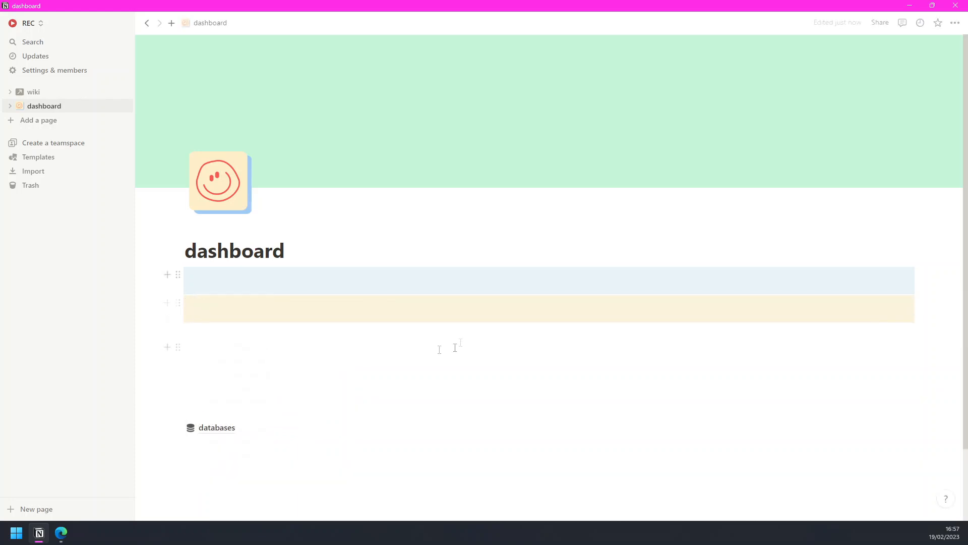
drag(177, 303, 934, 283)
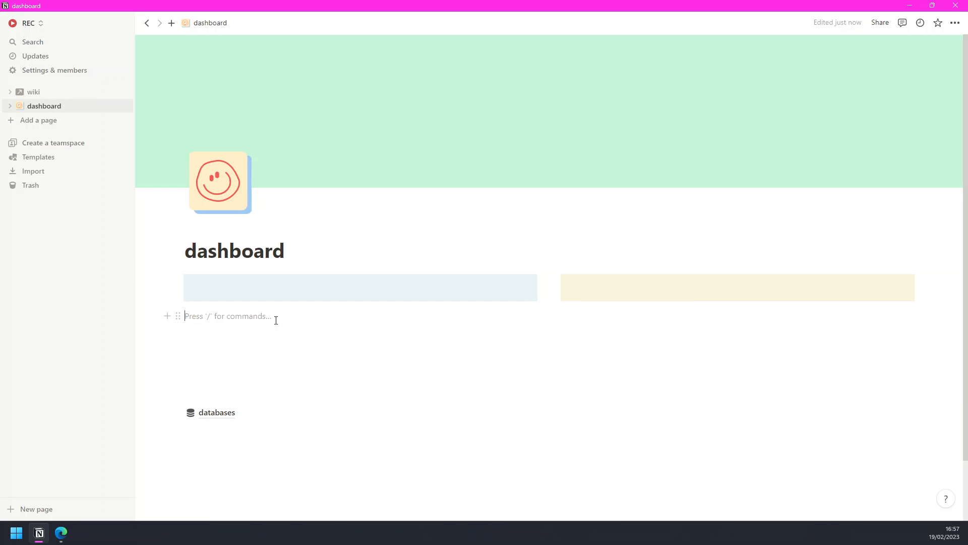
Add a two-line block with a pink background and place it as a third column after the yellow block
text(/back)
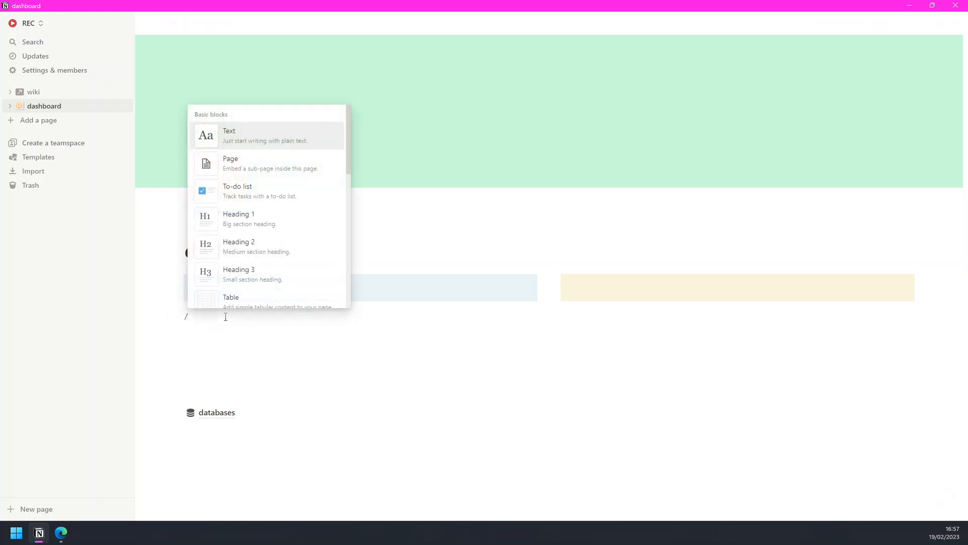
key(Down)
key(Down)
key(Down)
key(Down)
key(Down)
key(Down)
key(Down)
key(Down)
key(Return)
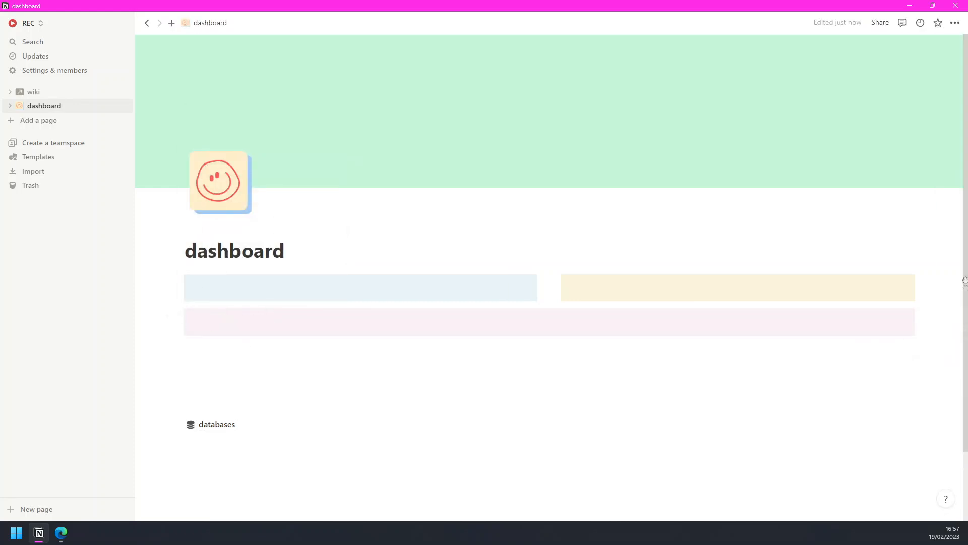
Add a two-line block with an orange background and place it as a fourth column after the pink block
click(321, 323)
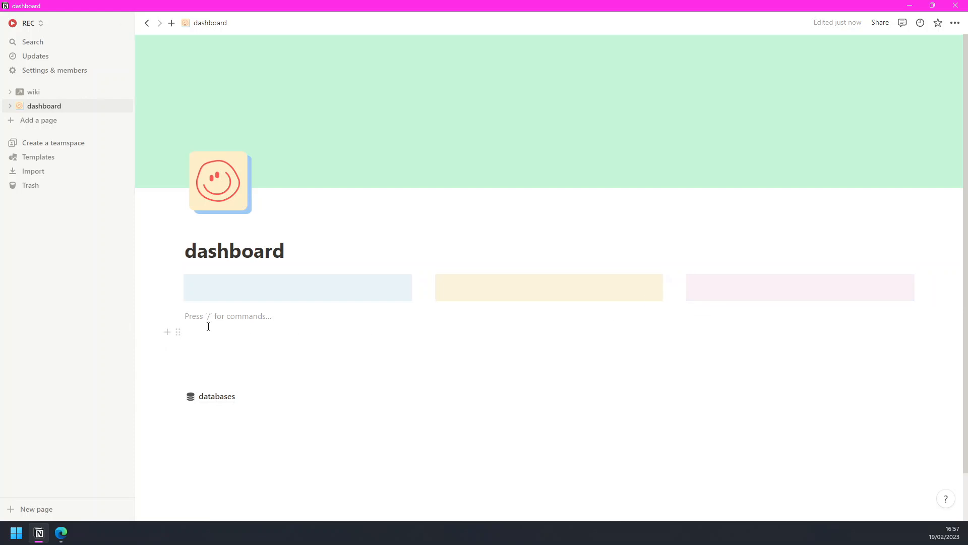
text(/back)
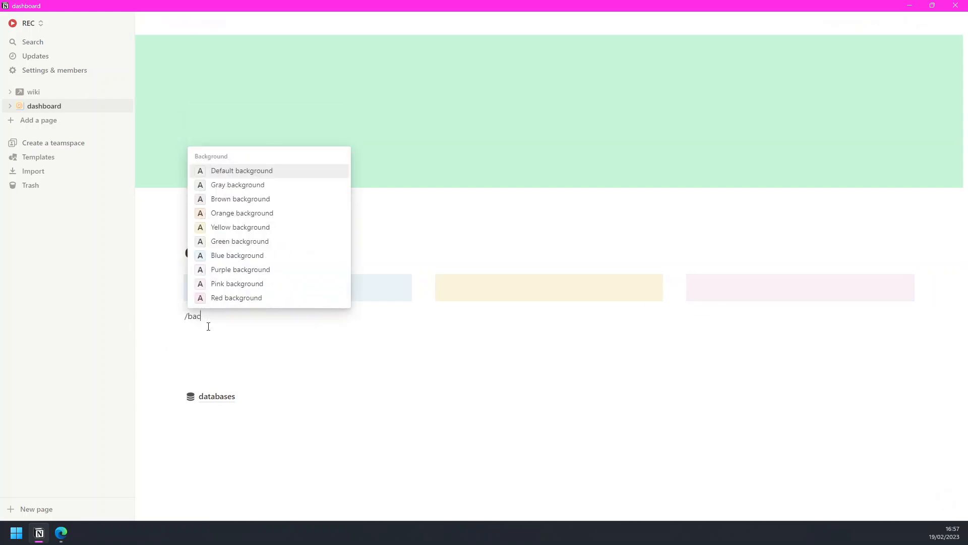
click(248, 212)
drag(178, 321, 933, 284)
Add a two-line block with a green background and place it as a fifth column after the orange block
click(217, 331)
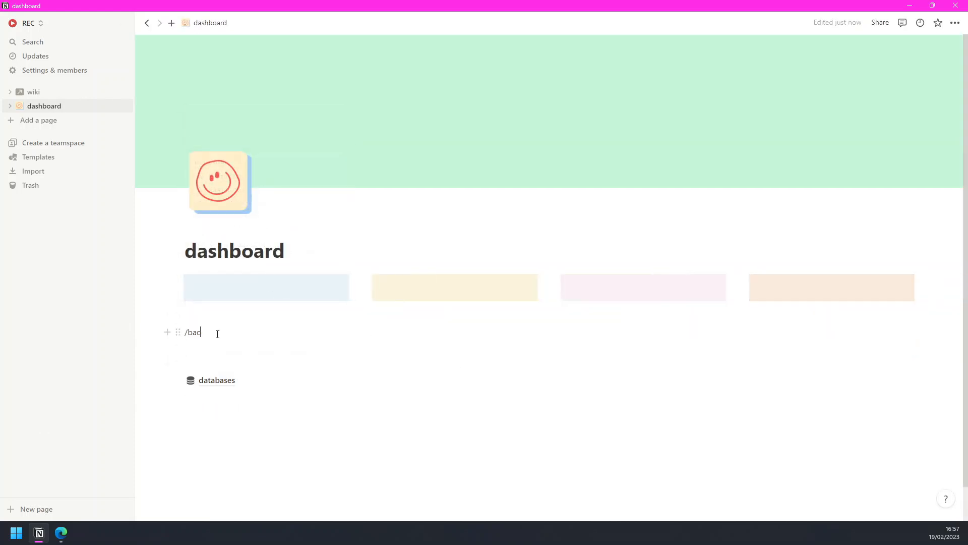
text(/back)
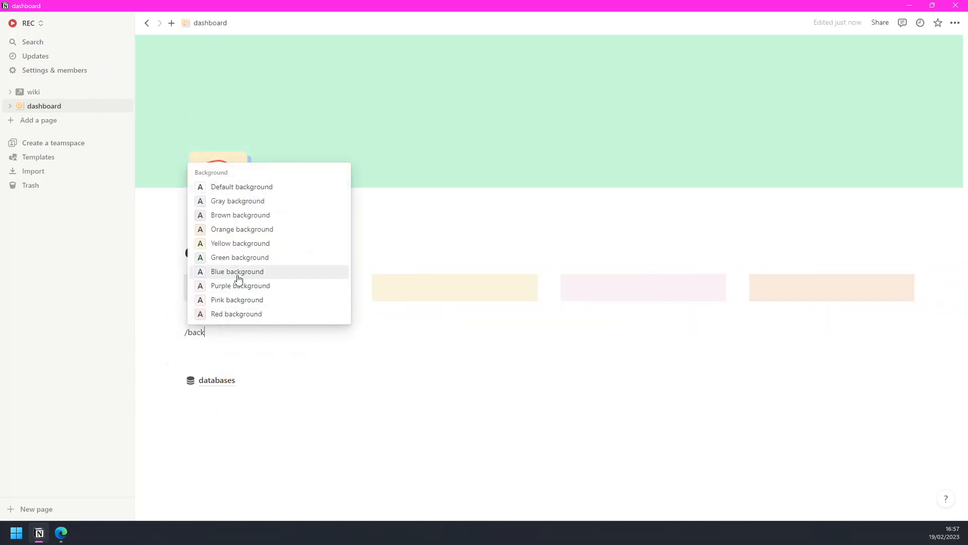
click(247, 258)
drag(172, 337, 933, 287)
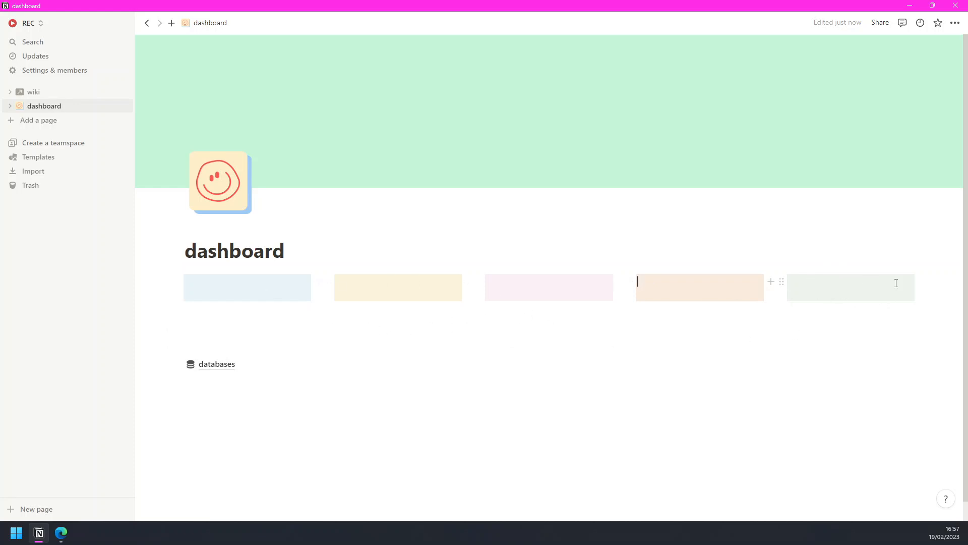
View the databases sub-page and return to the dashboard page
click(201, 341)
click(217, 364)
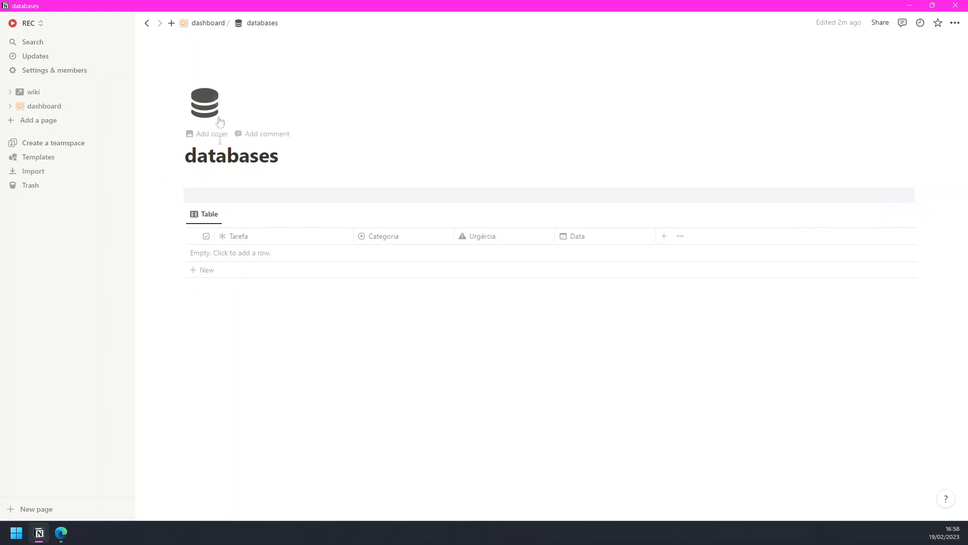
click(194, 24)
click(202, 342)
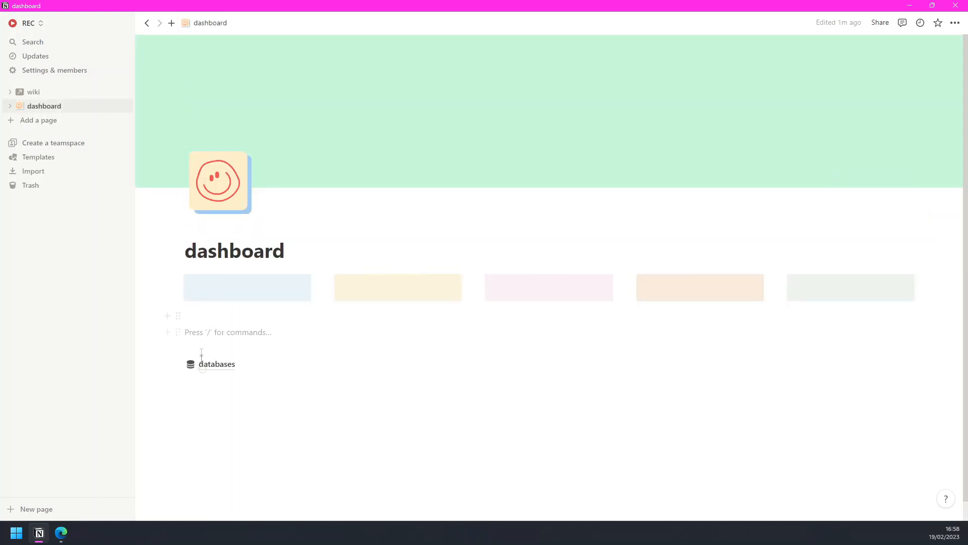
click(202, 363)
key(ctrl+[)
Insert a linked view of the tarefas database below the coloured blocks, copying its existing Table view
text(/linked)
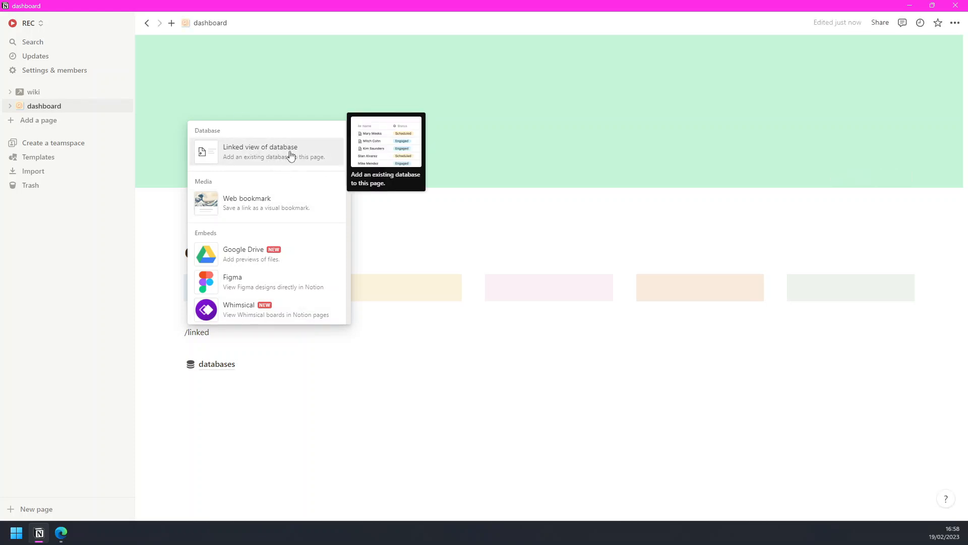
click(318, 161)
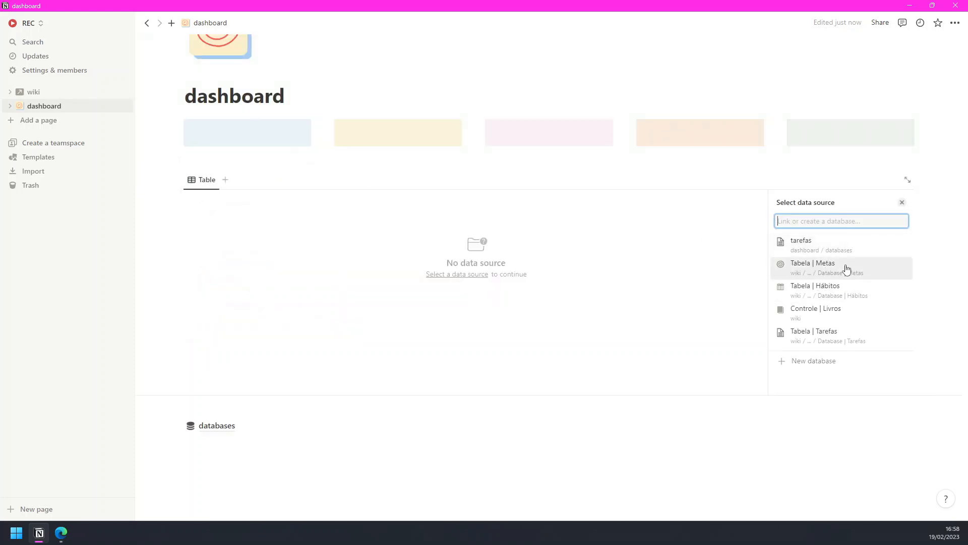
click(802, 247)
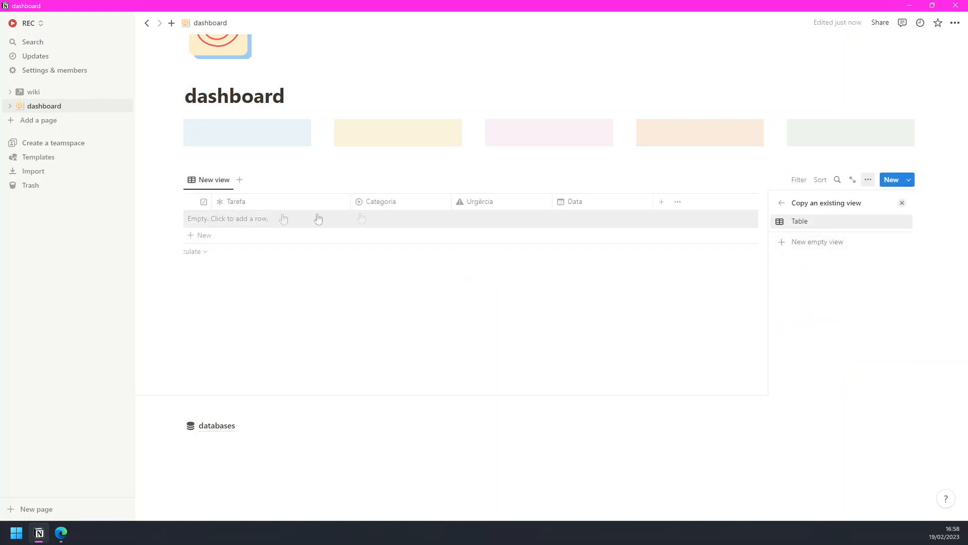
click(902, 204)
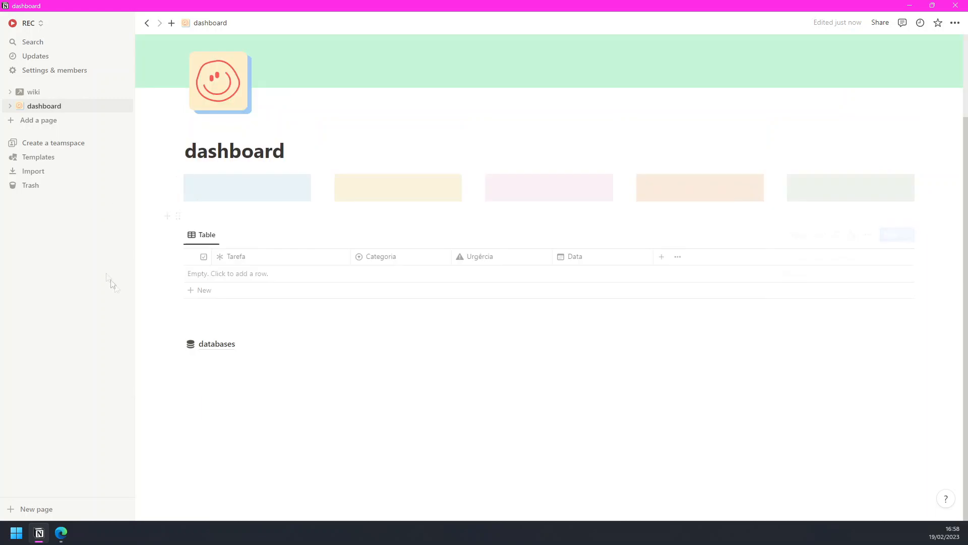
Add a row titled "cortar o cabelo" to the linked tarefas table
click(246, 278)
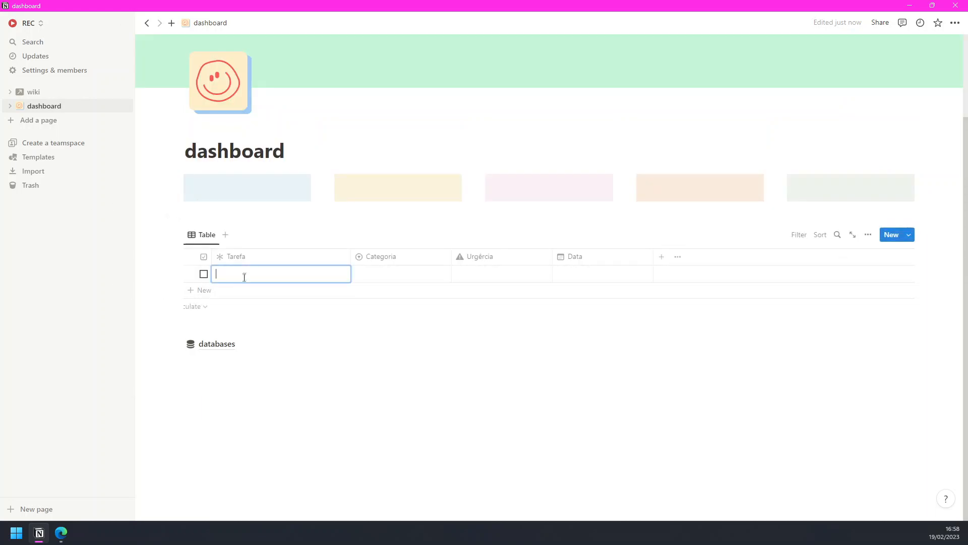
key(ctrl+z)
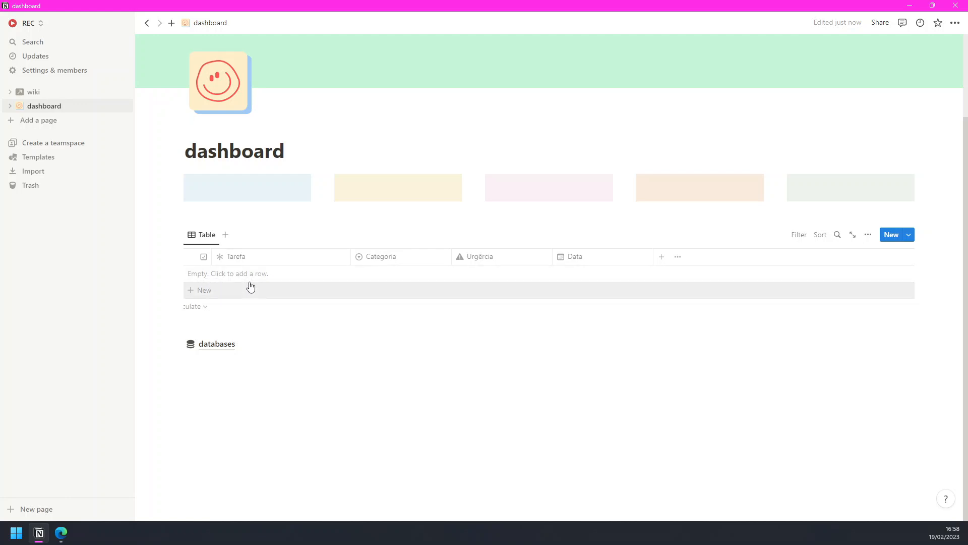
click(241, 276)
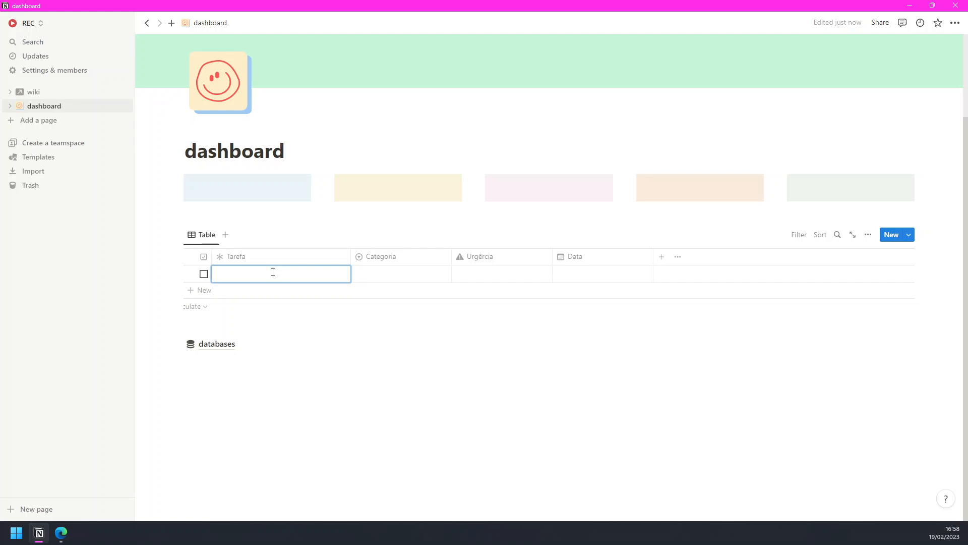
text(cortar o cabelo)
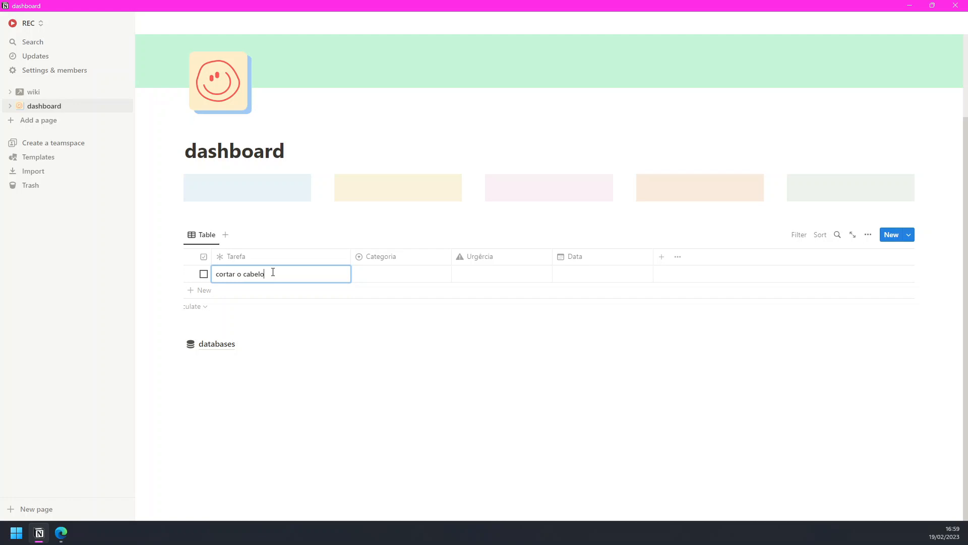
key(Tab)
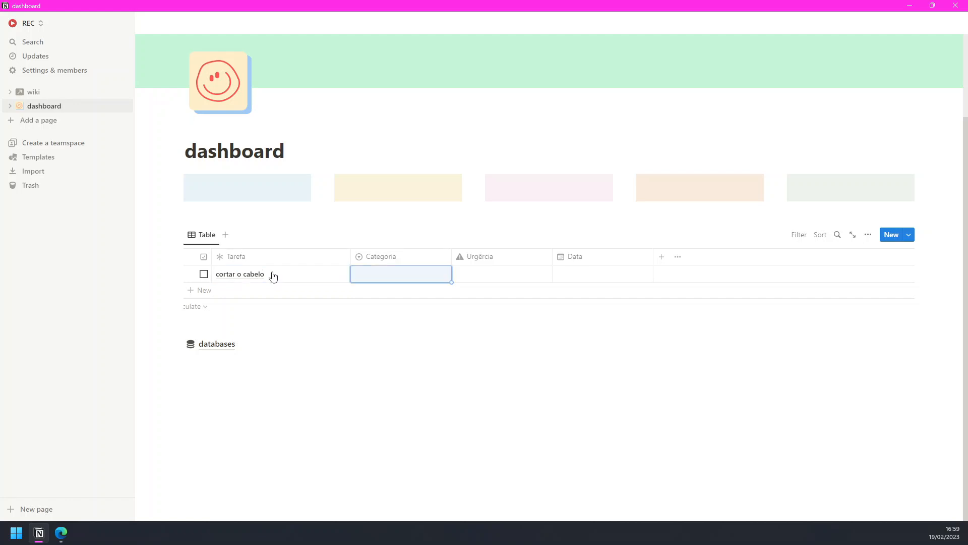
Set the "cortar o cabelo" task's category to Pessoal and its urgency to Baixa
click(390, 276)
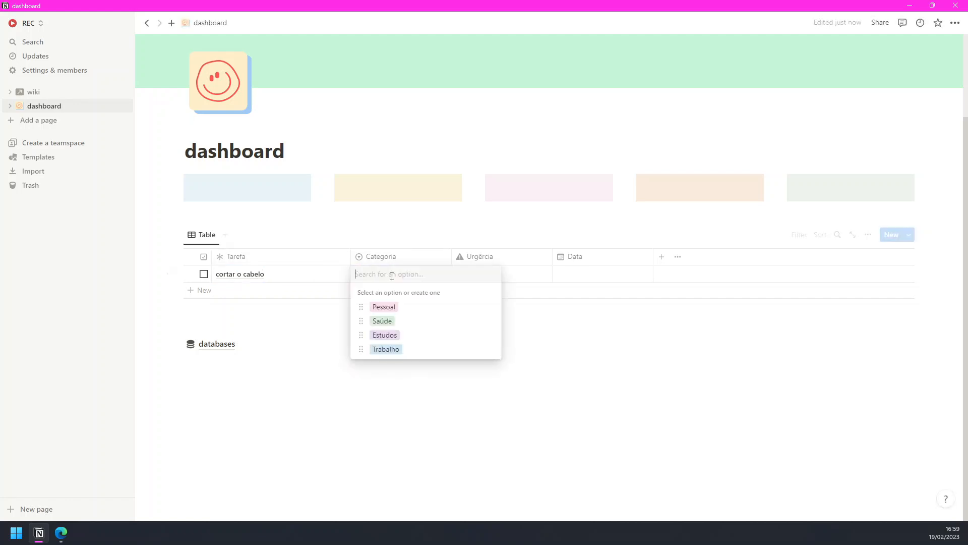
click(398, 307)
click(469, 276)
click(494, 341)
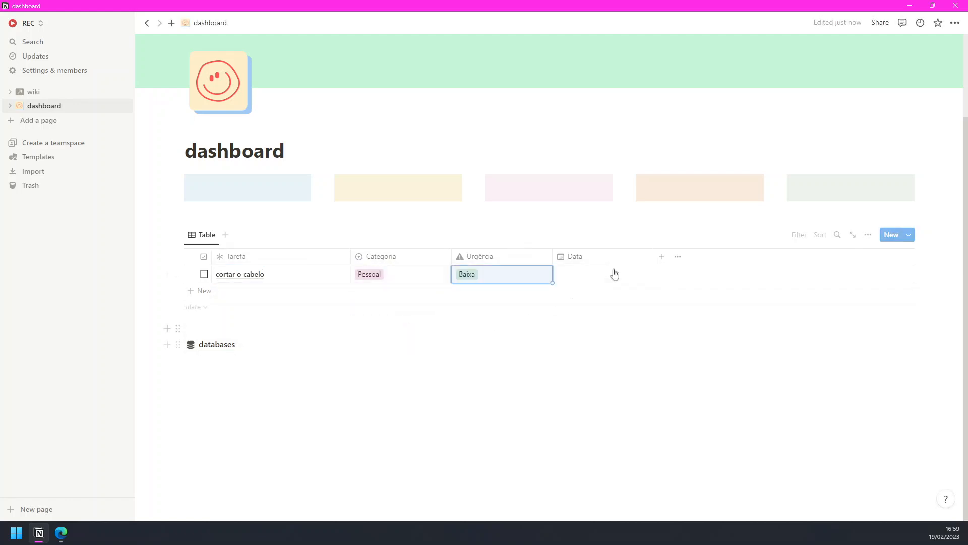
Set the "cortar o cabelo" task's date to 22/02/2023 with the time 15:00 included
click(614, 275)
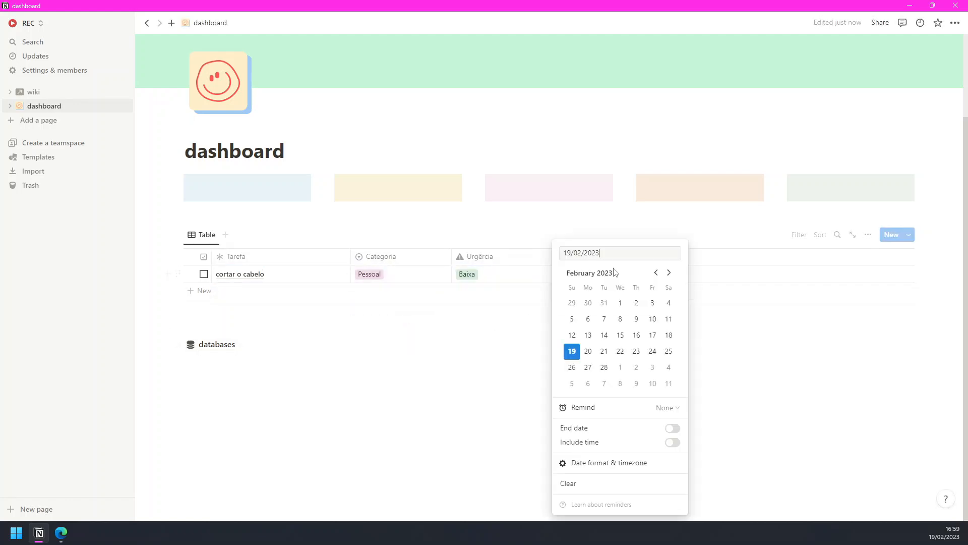
click(621, 357)
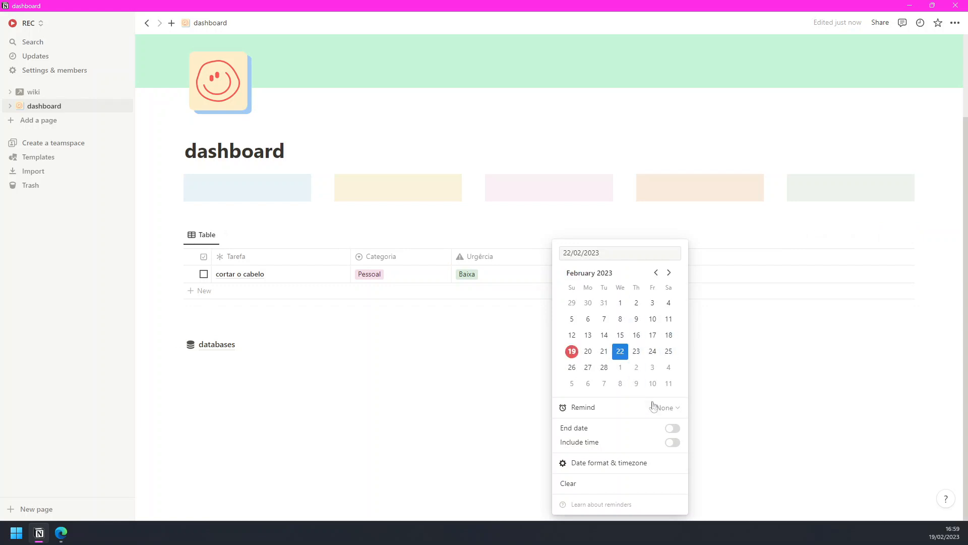
click(673, 443)
text(15)
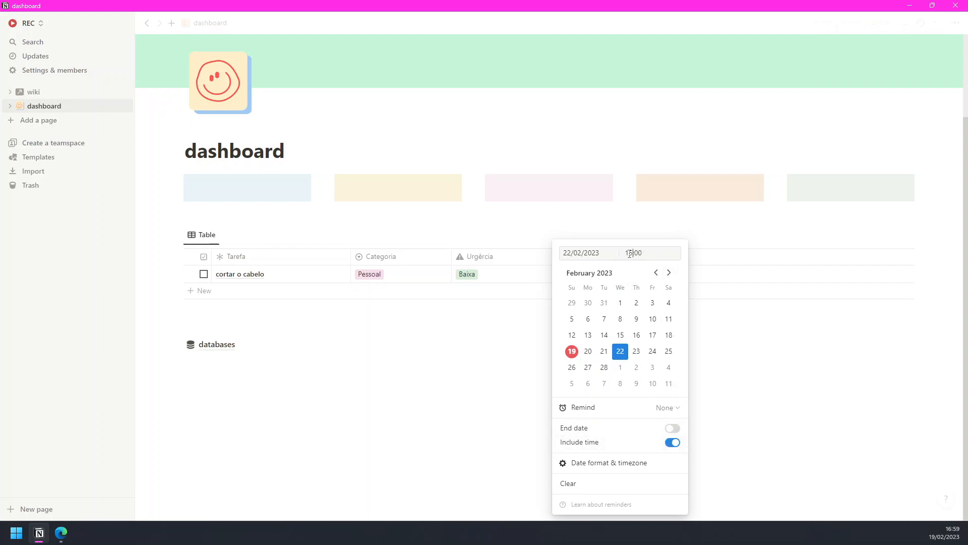
click(477, 352)
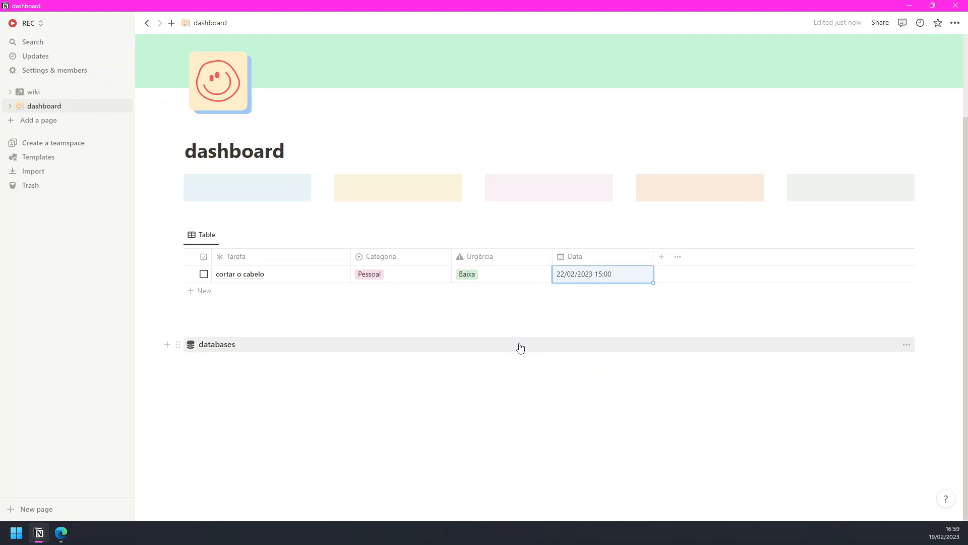
Add a task titled "visitar as capivaras" to the linked tarefas table with category Saúde and urgency Alta
click(193, 298)
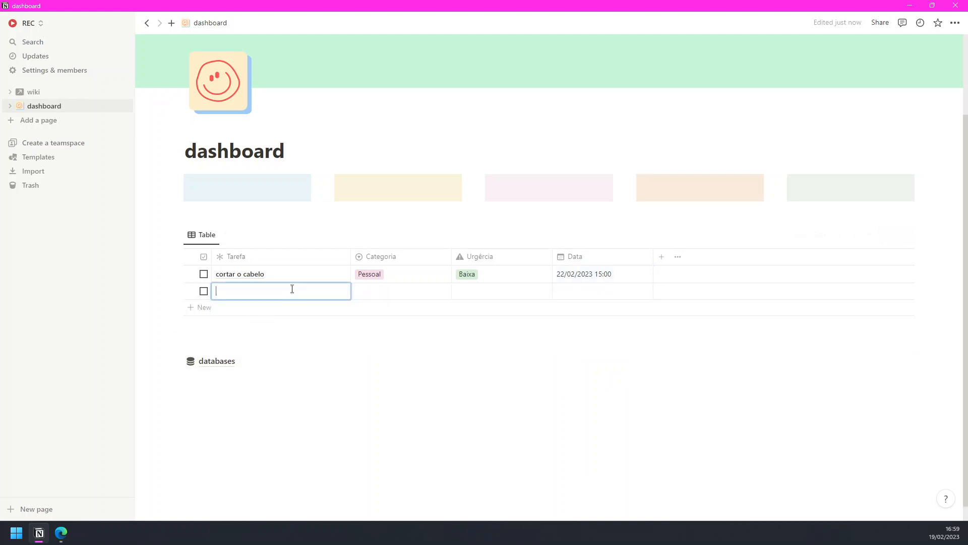
text(visitar as capivaras)
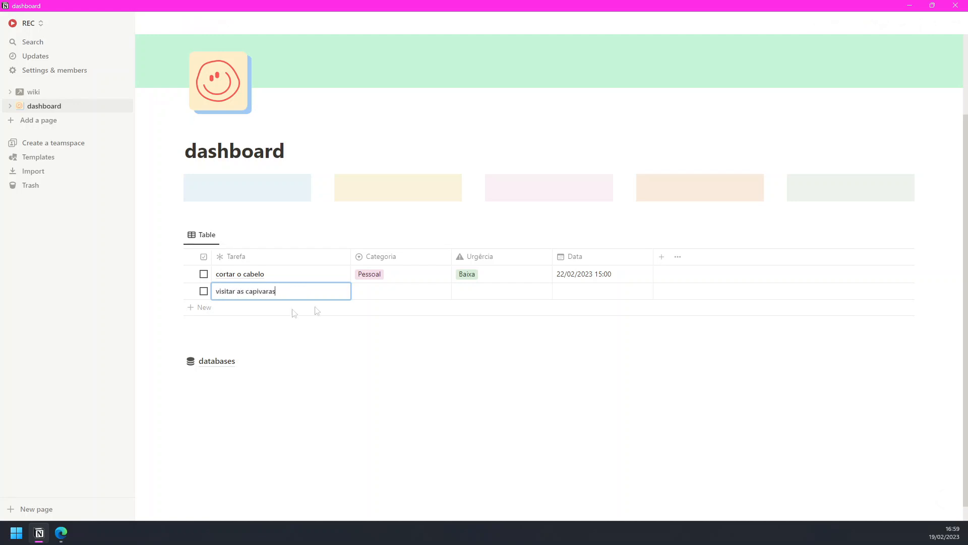
click(386, 290)
click(387, 291)
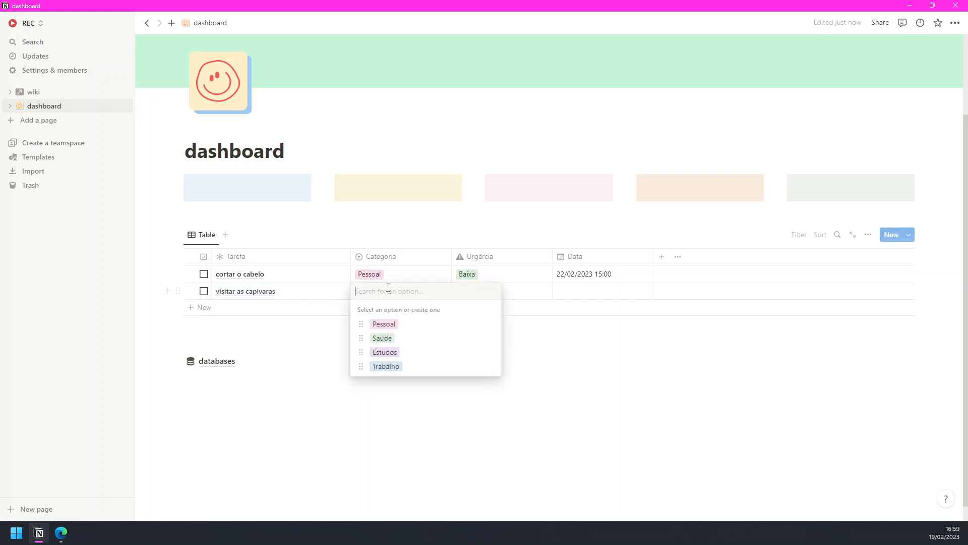
click(411, 343)
click(491, 293)
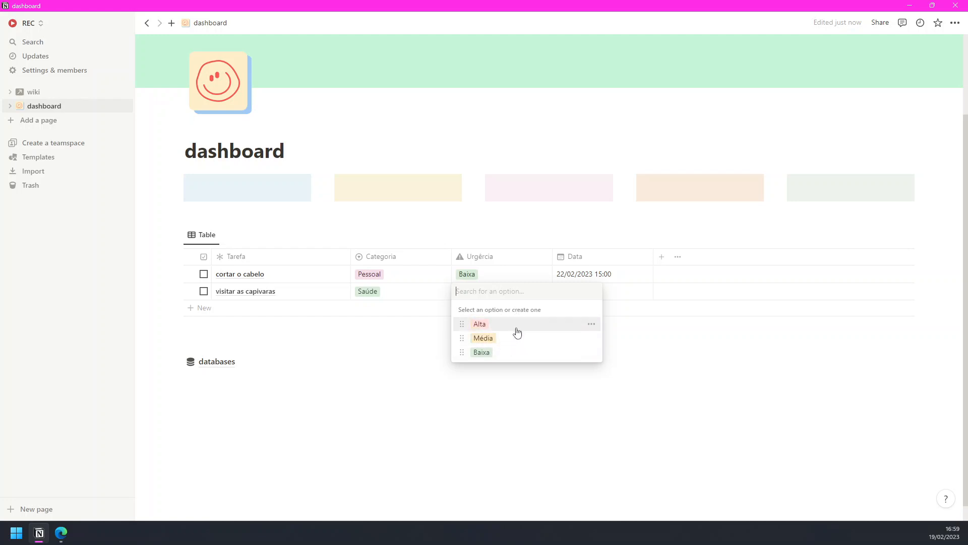
click(518, 329)
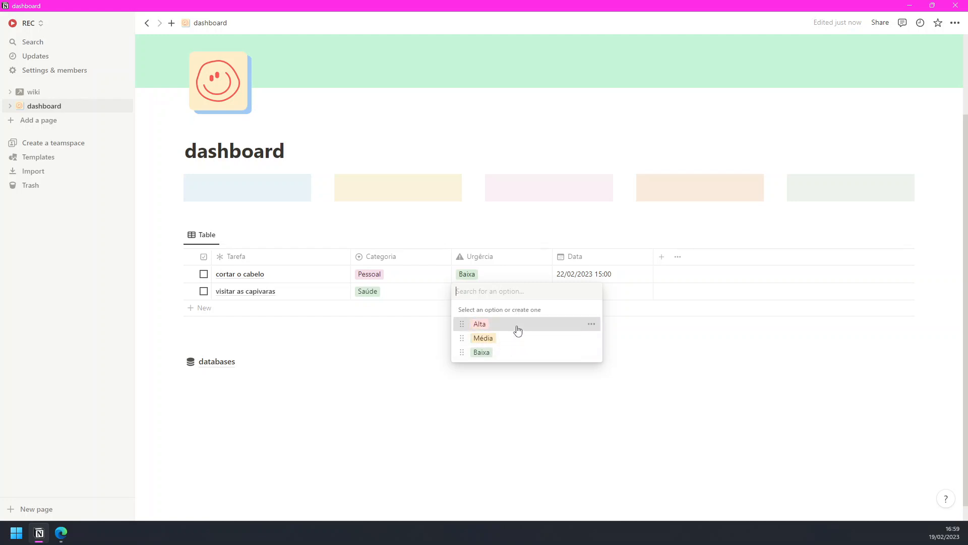
click(517, 329)
click(587, 293)
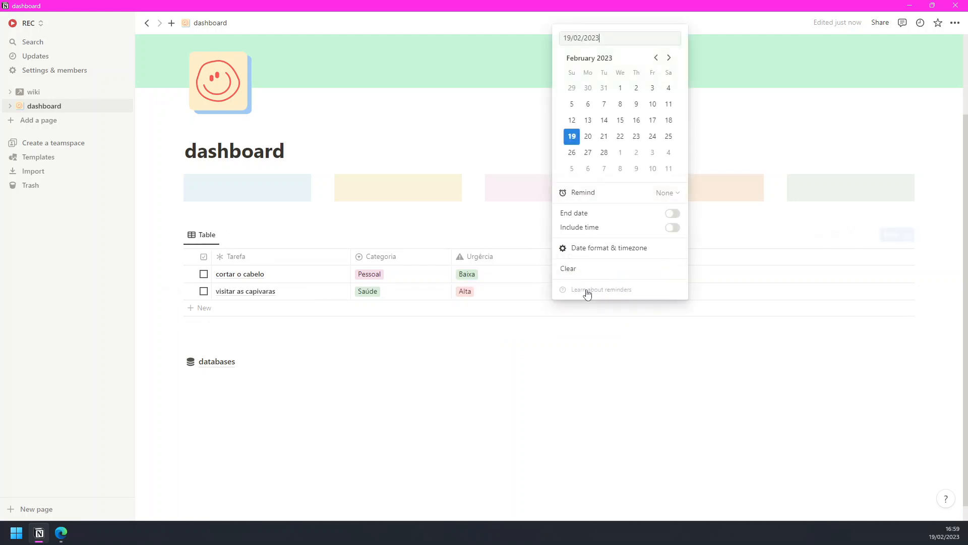
click(561, 358)
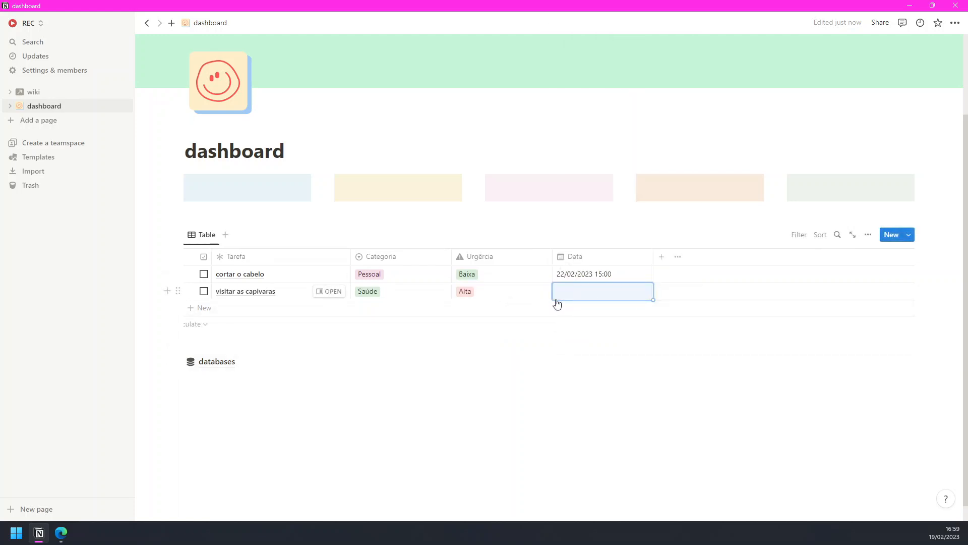
Add a task titled "estudar React" to the linked table with category Estudos and urgency Média
click(202, 307)
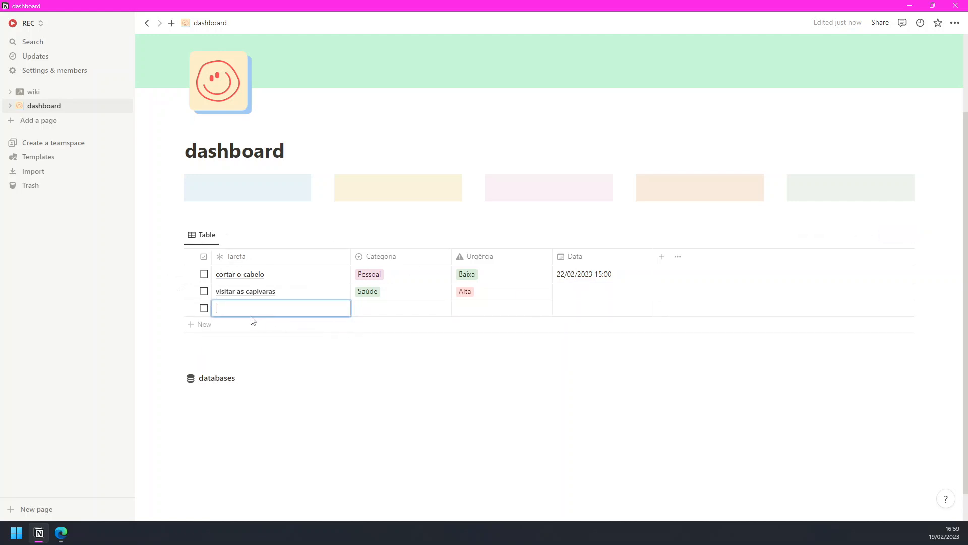
text(estudar React)
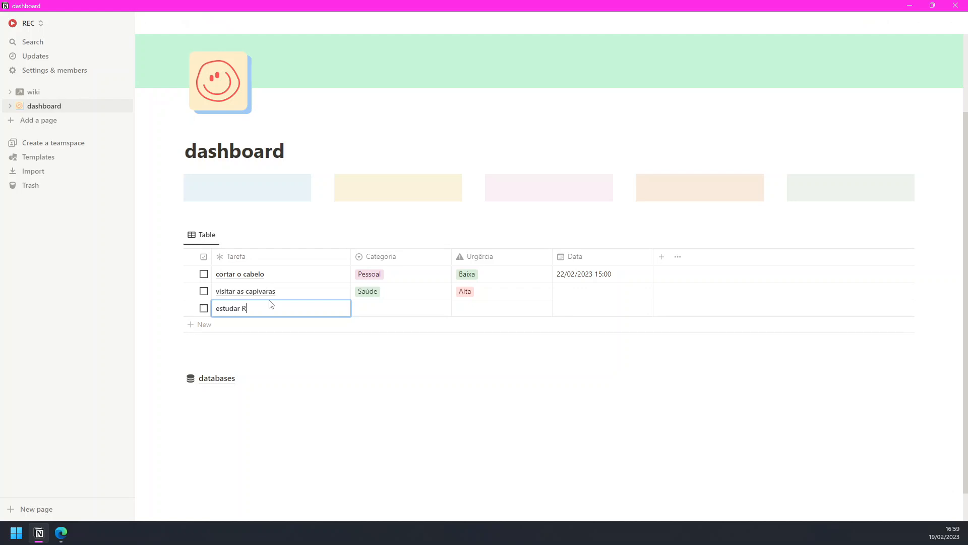
click(394, 309)
click(399, 371)
click(472, 310)
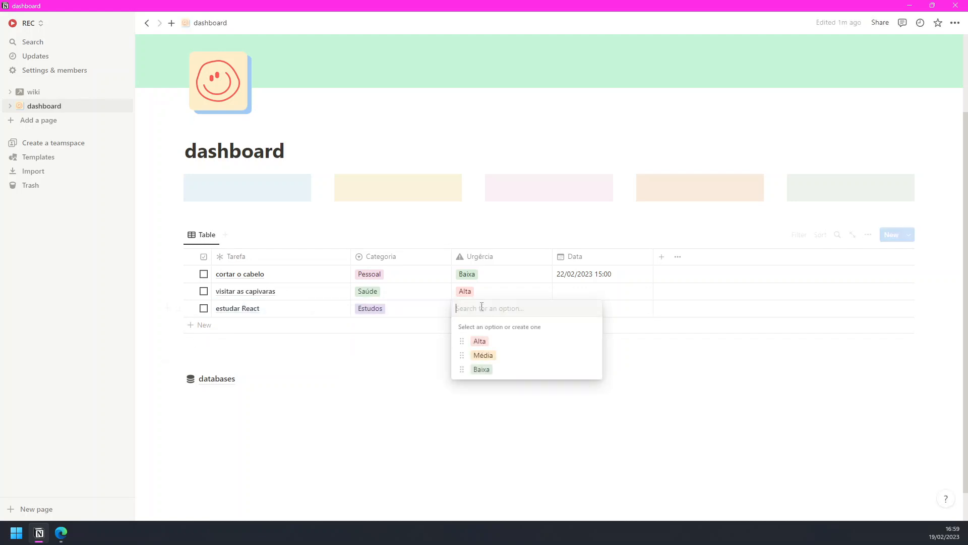
click(495, 356)
Set the "estudar React" task's date range from 20/02/2023 to 24/02/2023
click(602, 309)
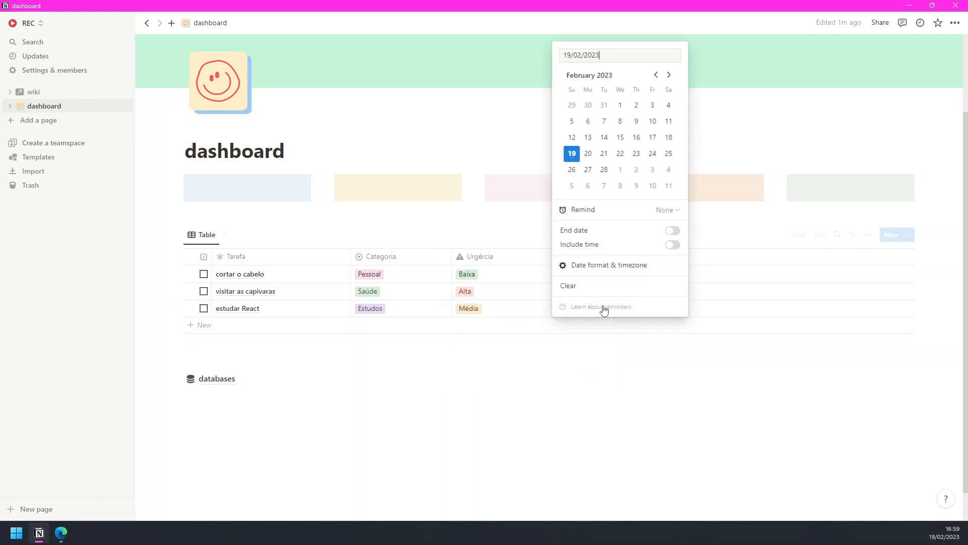
click(589, 153)
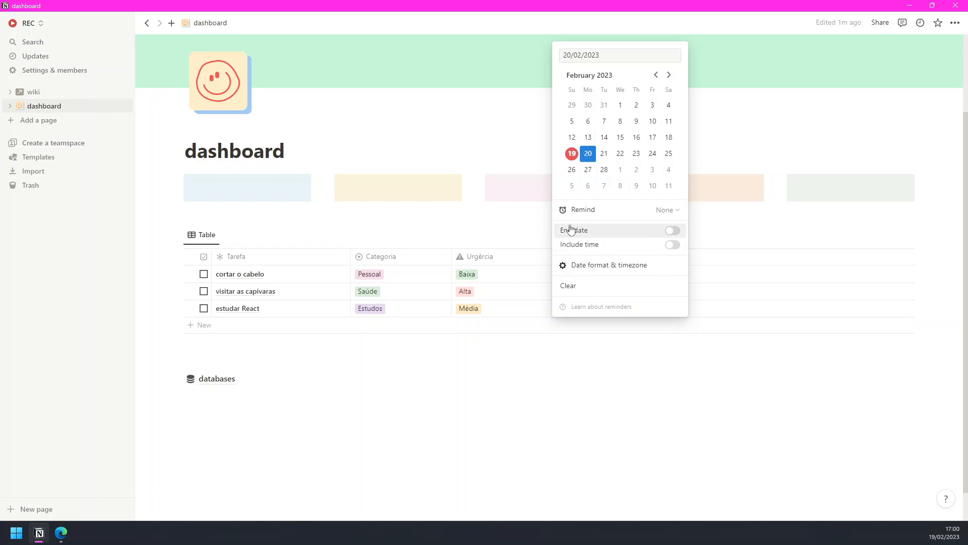
click(672, 230)
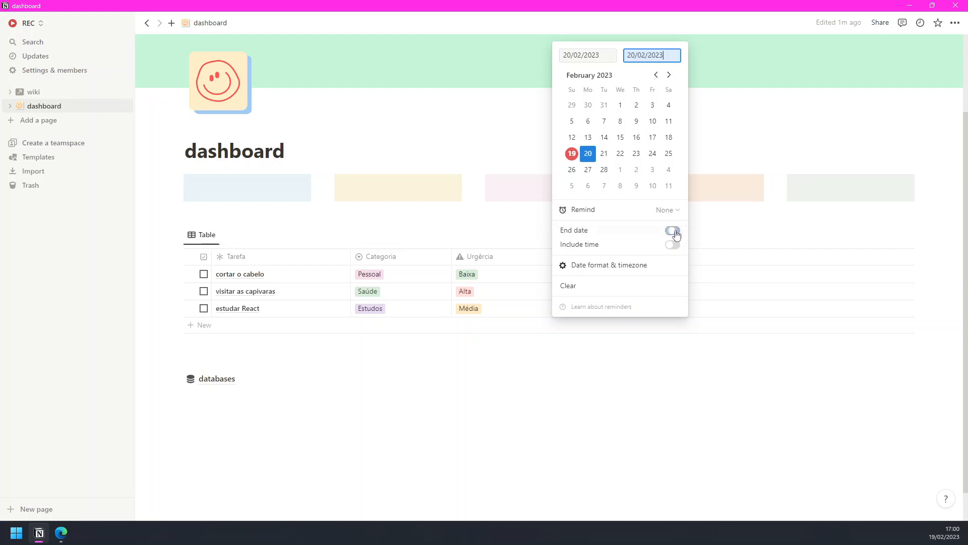
click(656, 157)
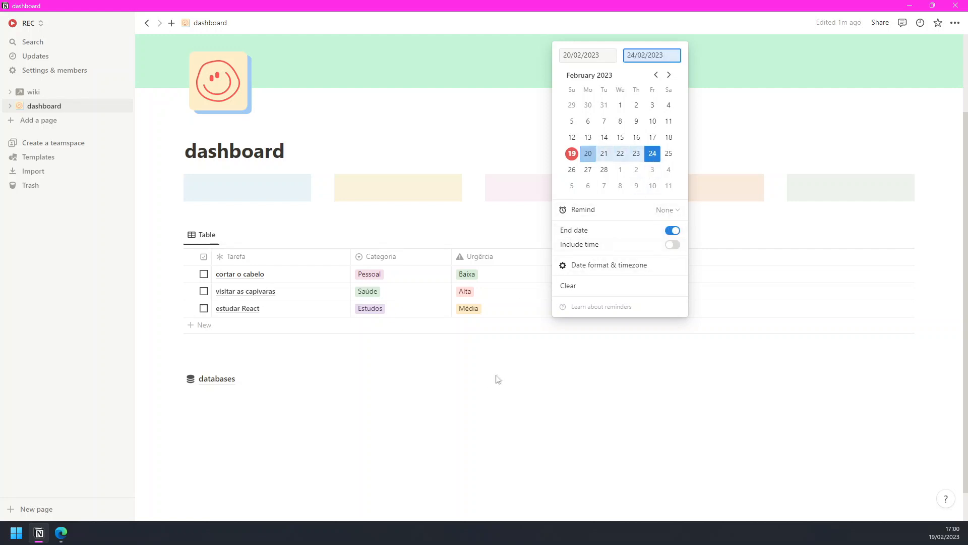
Add a task titled "criar gráficos" to the linked table with category Trabalho and urgency Baixa
click(400, 327)
click(399, 327)
text(ci)
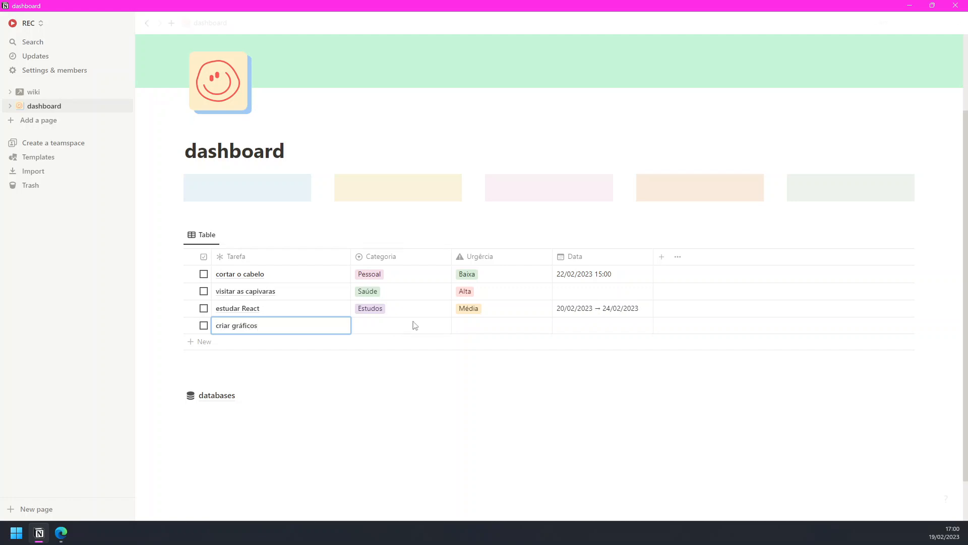
click(414, 325)
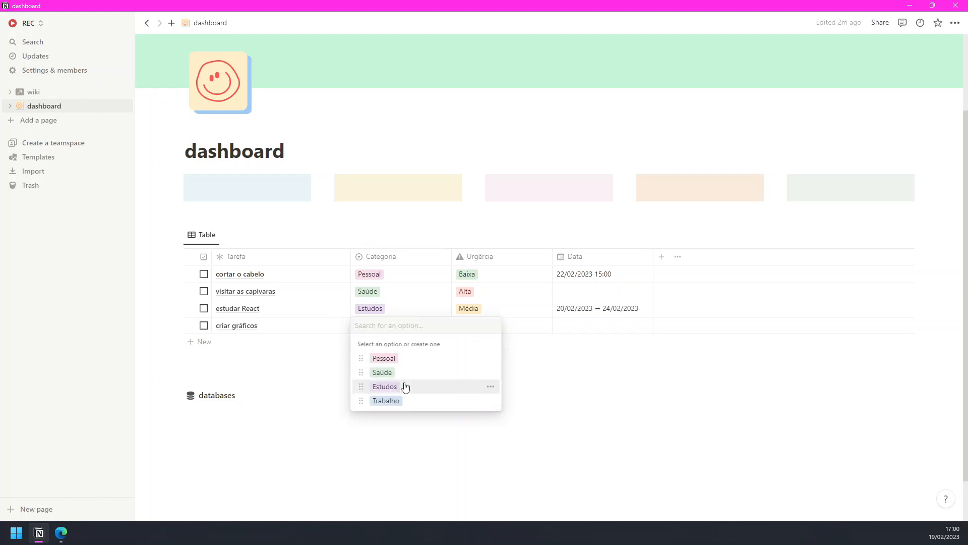
click(402, 401)
click(502, 325)
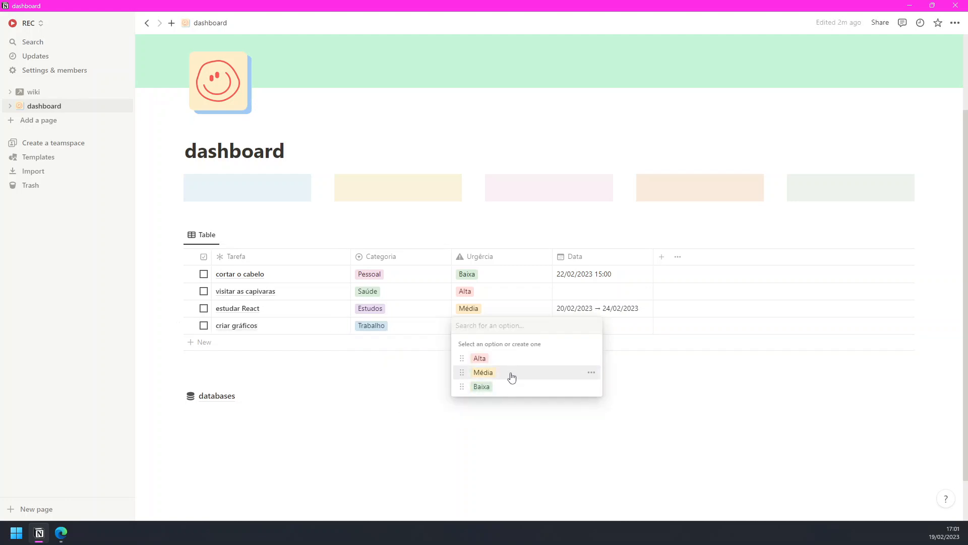
click(503, 386)
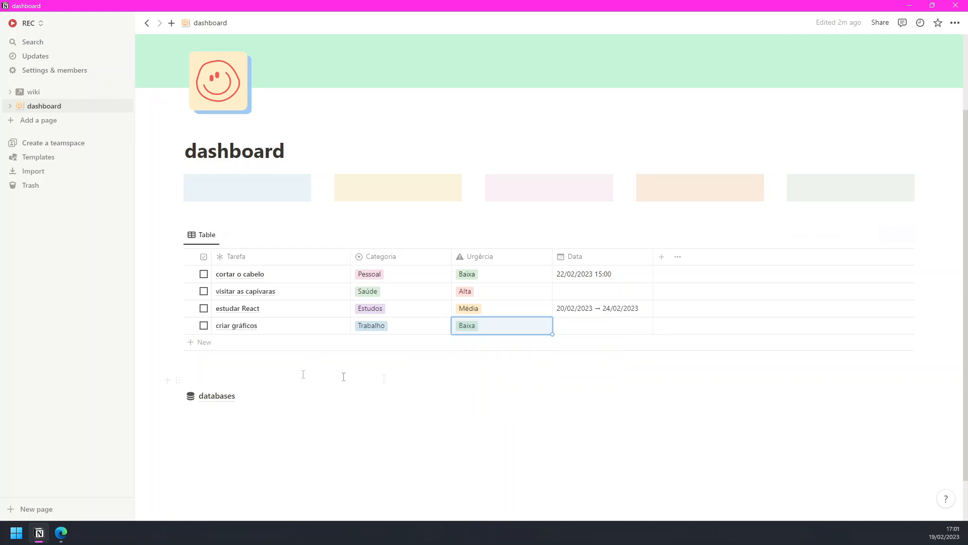
Set the "criar gráficos" task's date to 23/02/2023 with the time 10:00 and no end date
click(607, 326)
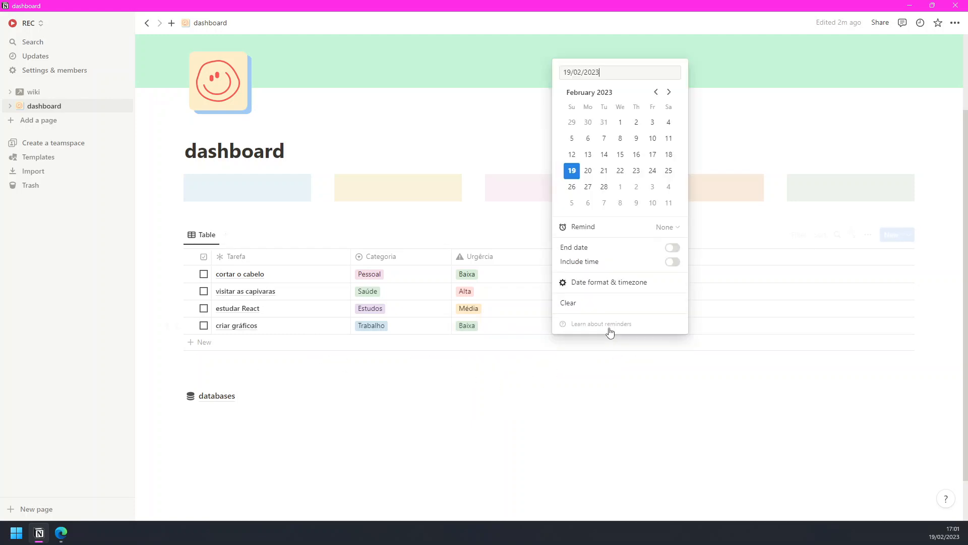
click(636, 170)
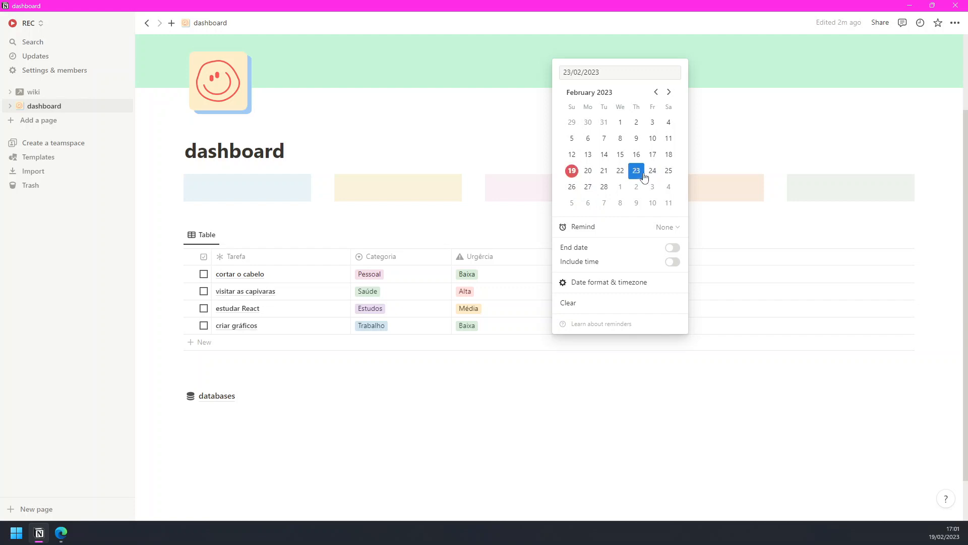
click(674, 254)
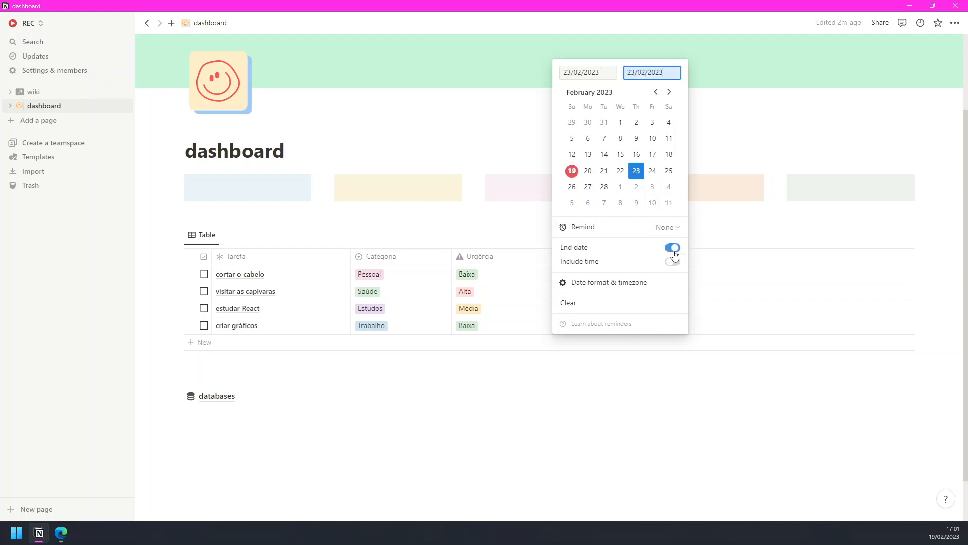
click(673, 251)
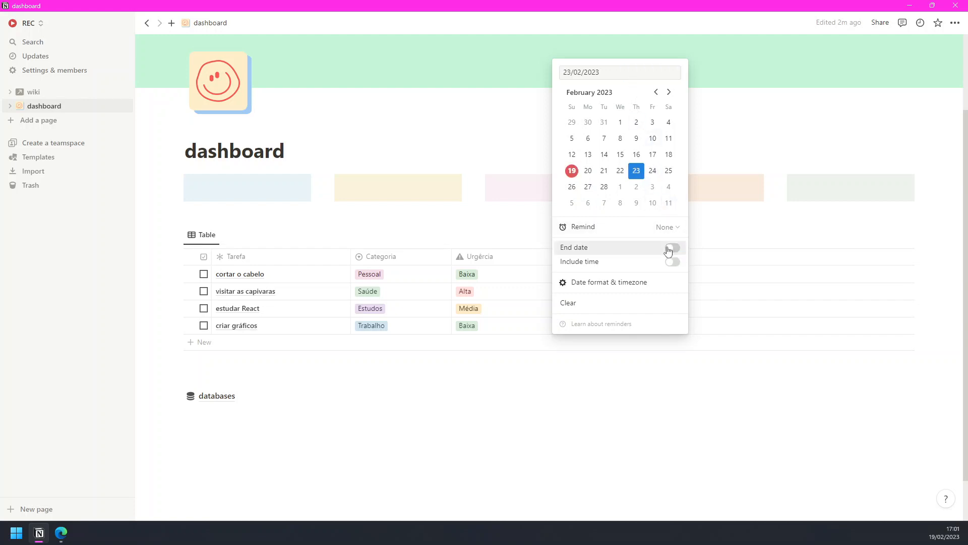
click(673, 262)
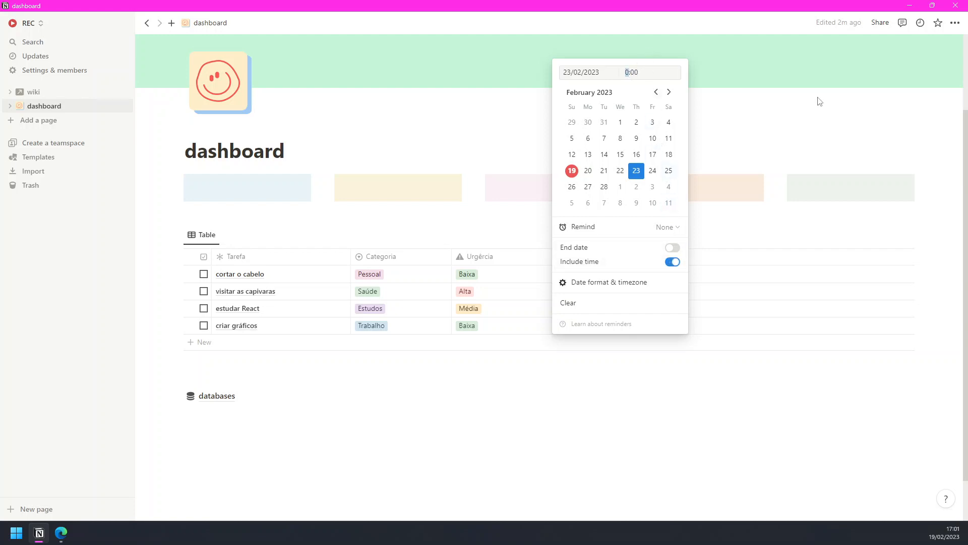
key(Return)
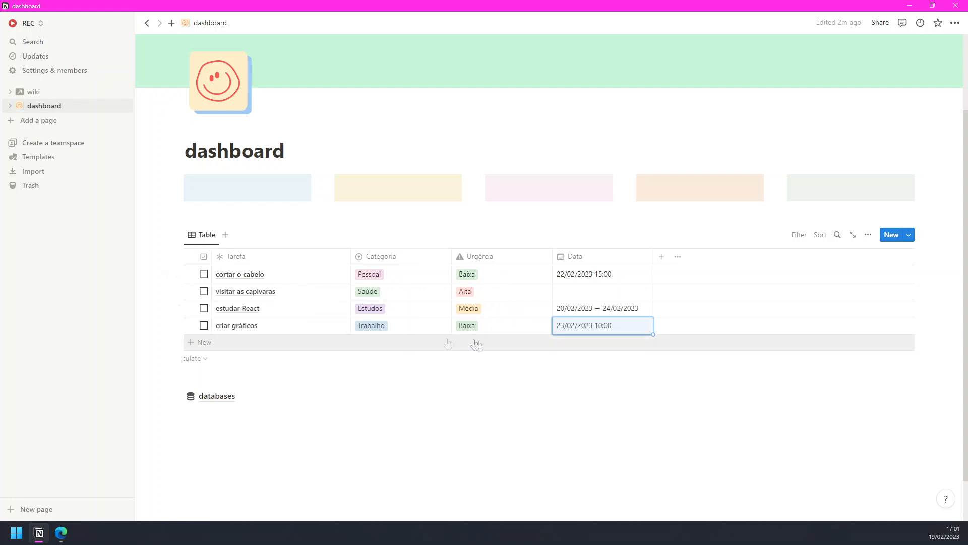
Try marking the "cortar o cabelo" task as Feito and clear the mark again
click(204, 275)
click(204, 275)
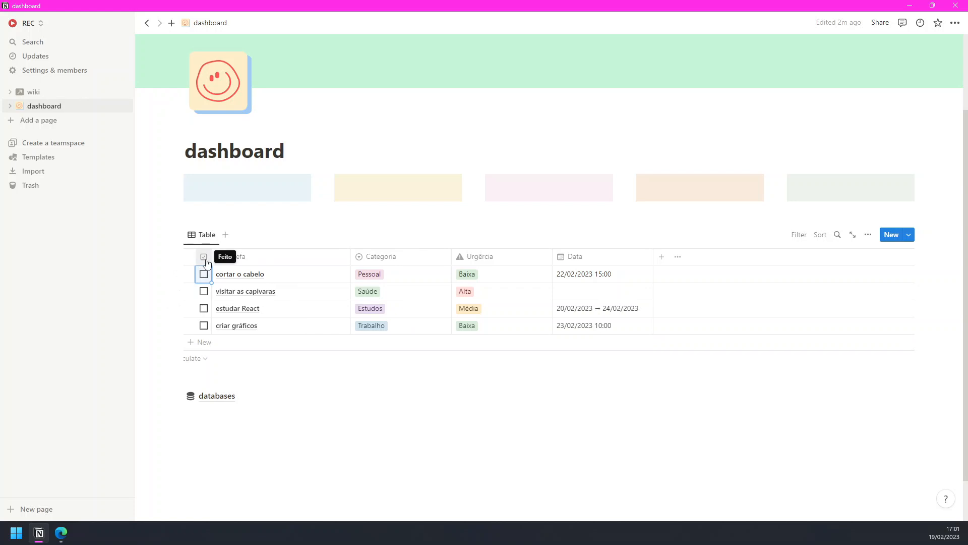
click(204, 274)
click(208, 275)
Filter the linked tarefas table to show only tasks whose Feito property is Unchecked
click(803, 237)
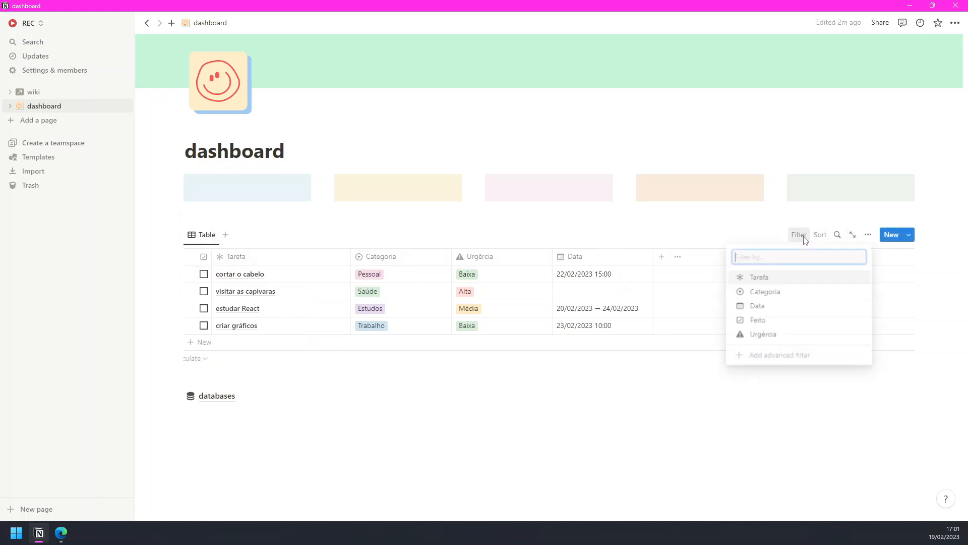
click(780, 325)
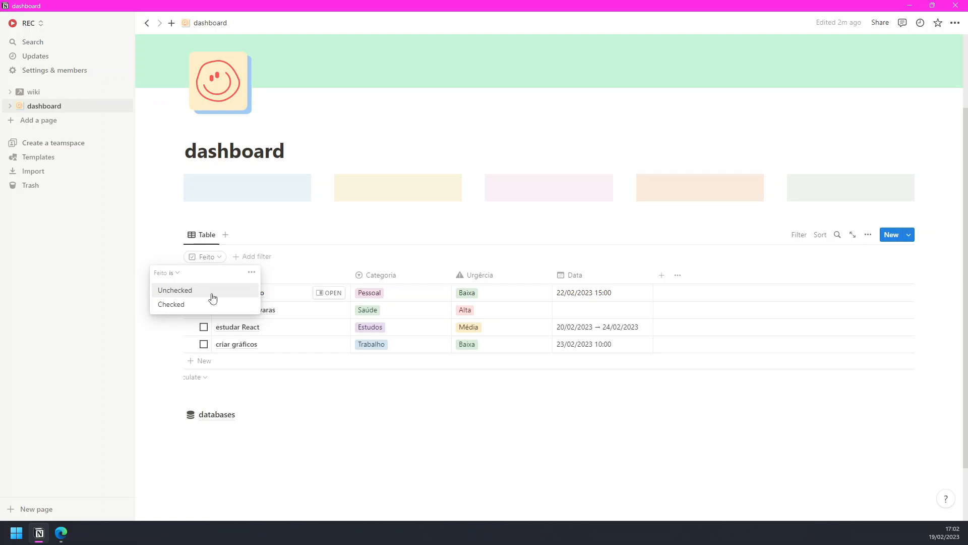
click(176, 293)
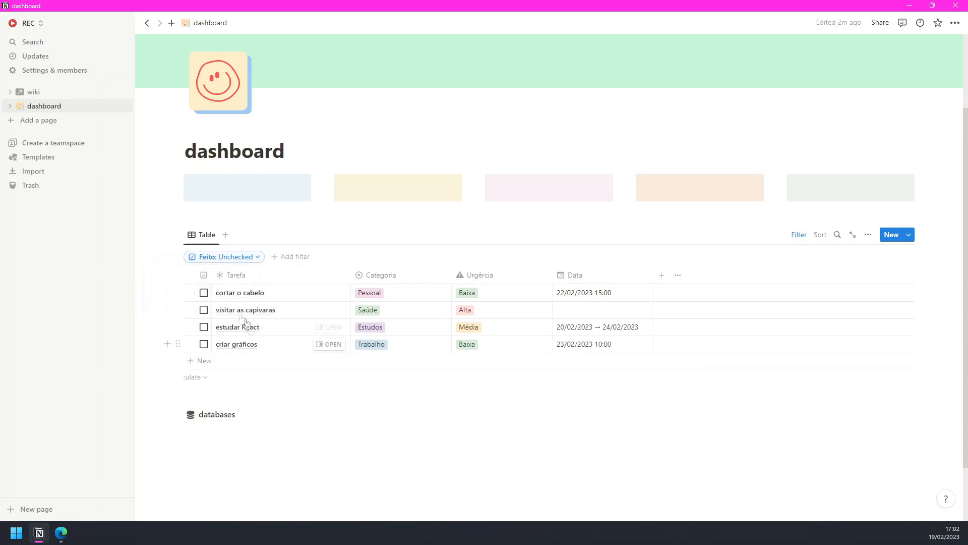
Mark the "cortar o cabelo" task as Feito and look at it in the databases sub-page's original table
click(204, 294)
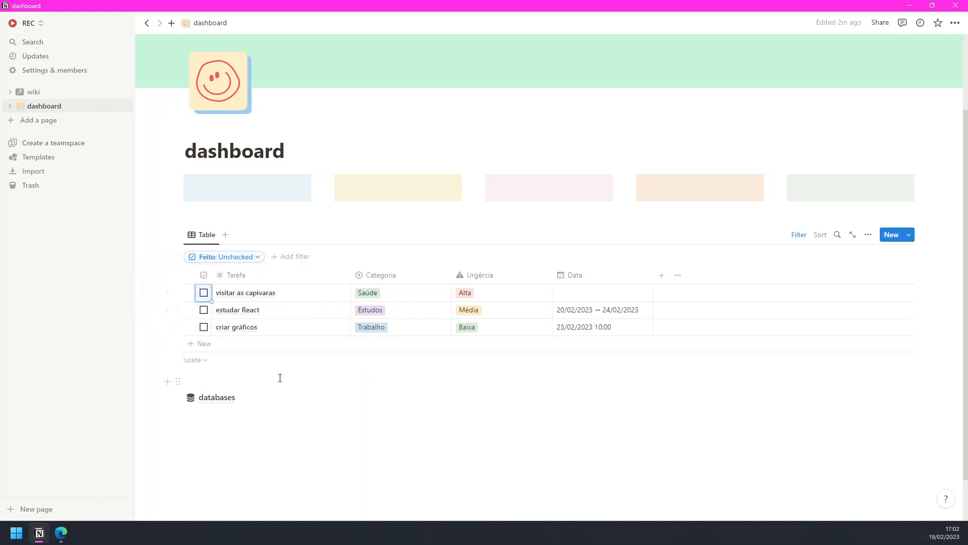
click(214, 398)
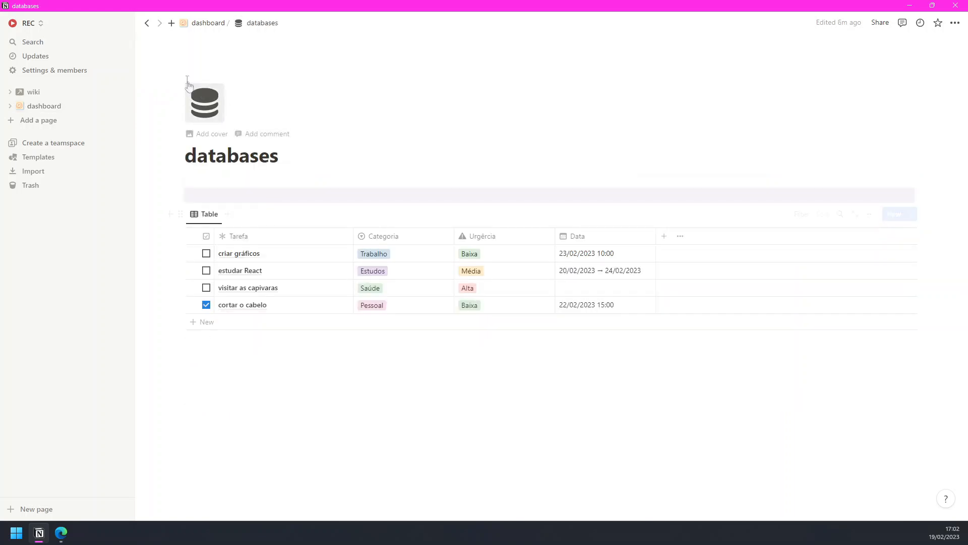
click(147, 23)
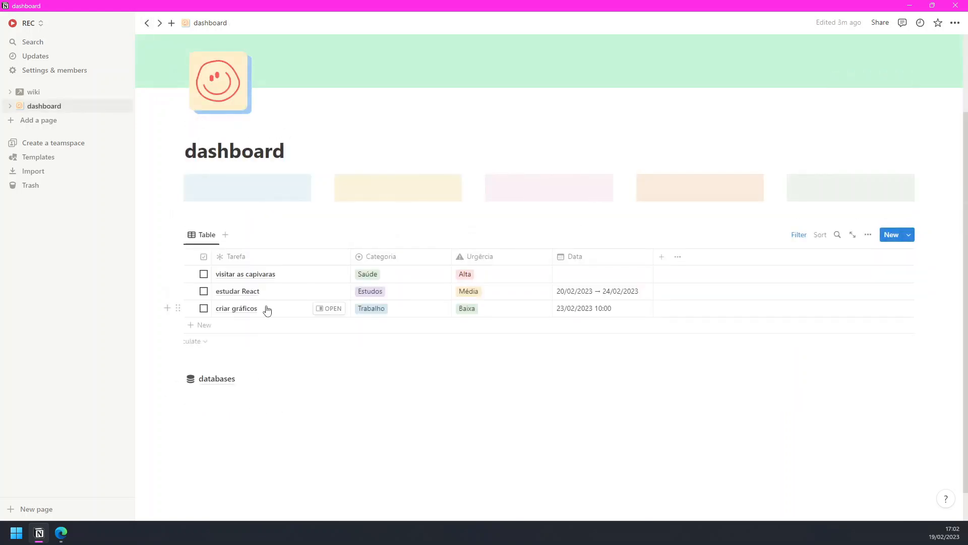
Clear the Feito mark of "cortar o cabelo" in the databases sub-page and return to the dashboard
click(215, 381)
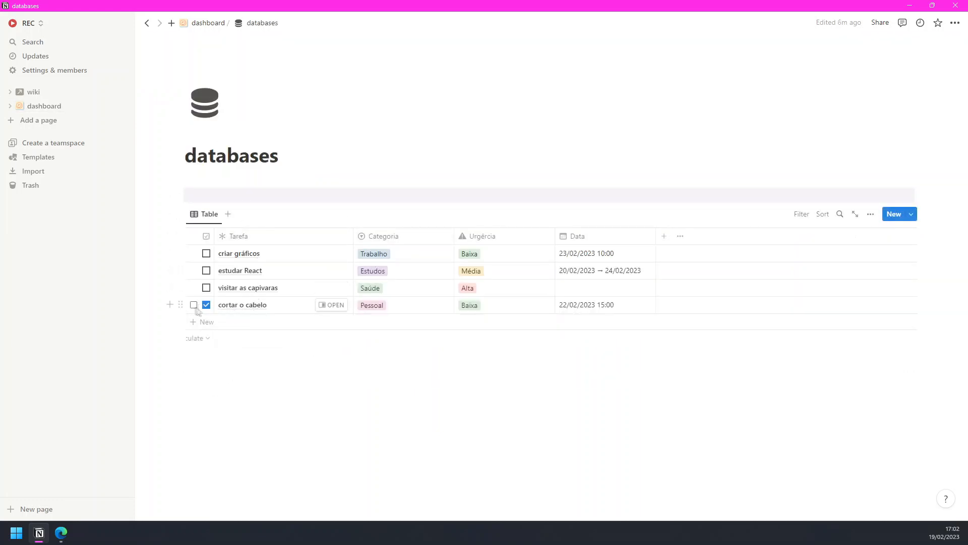
click(147, 23)
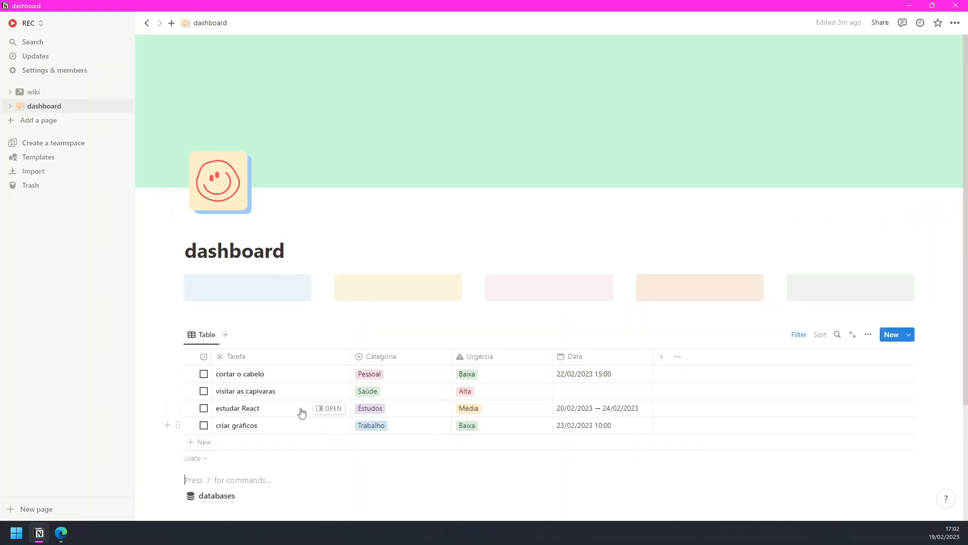
Add a second view of the tarefas database to the linked block on the dashboard and set its layout to Calendar
scroll(217, 236, down, 2)
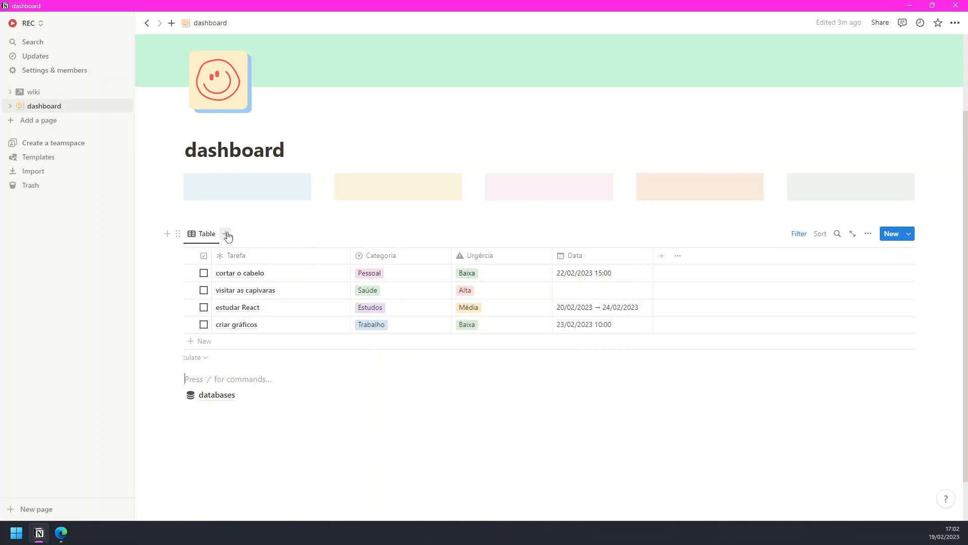
click(226, 233)
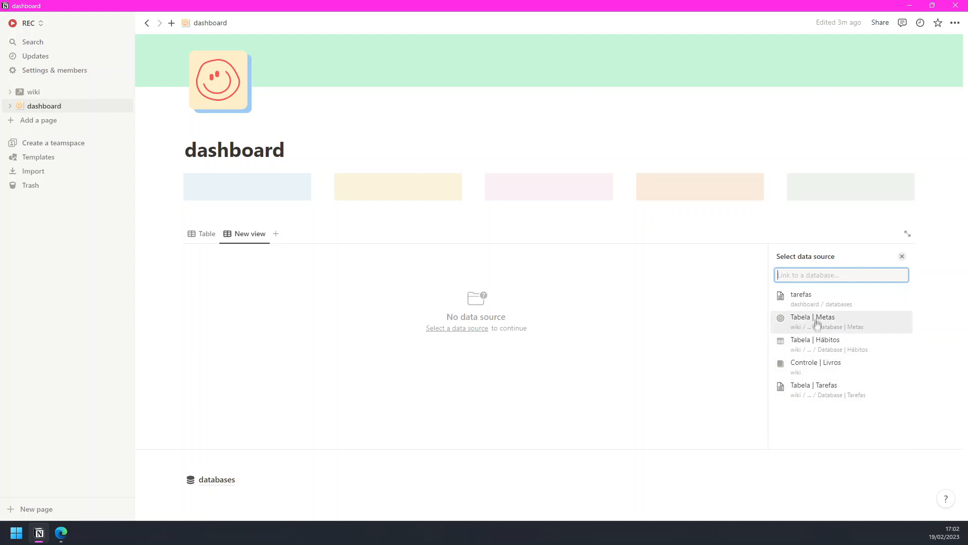
click(817, 303)
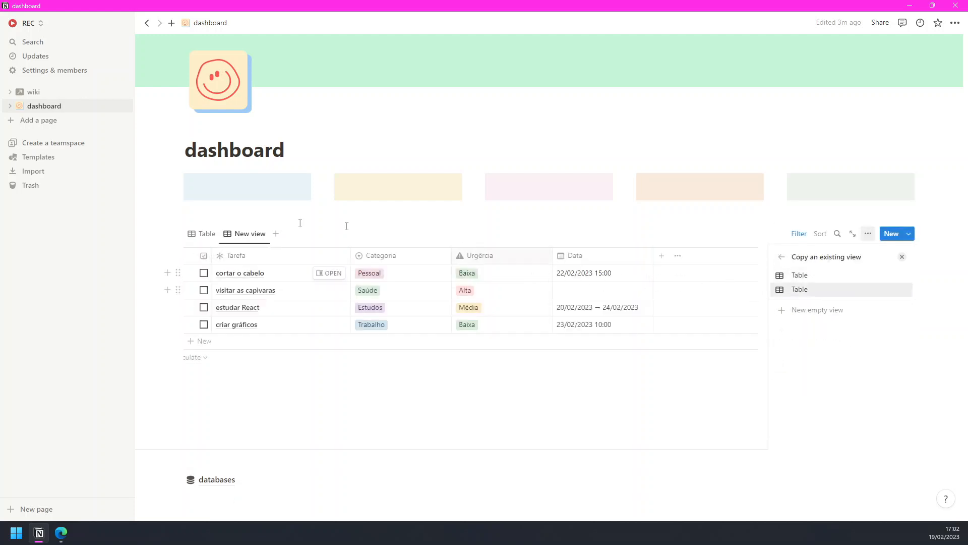
click(249, 236)
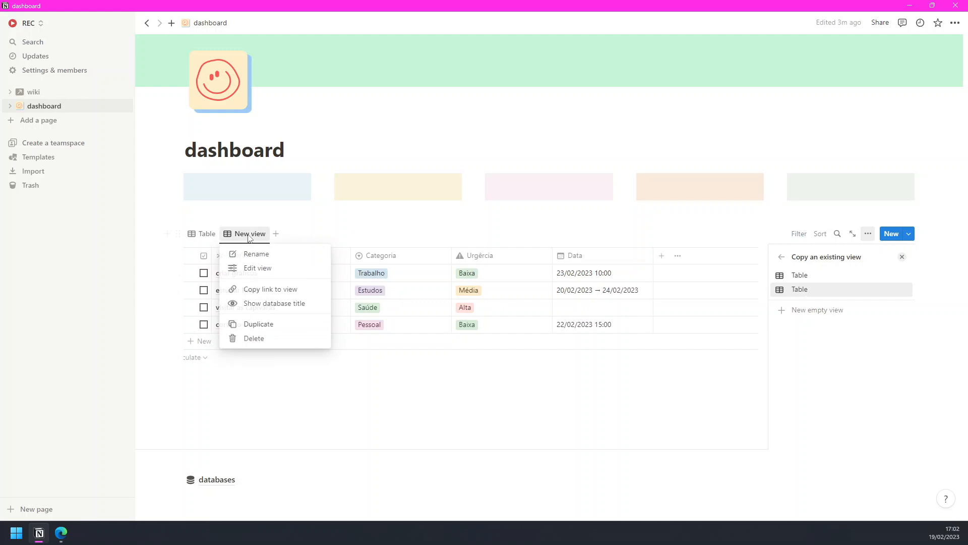
click(249, 268)
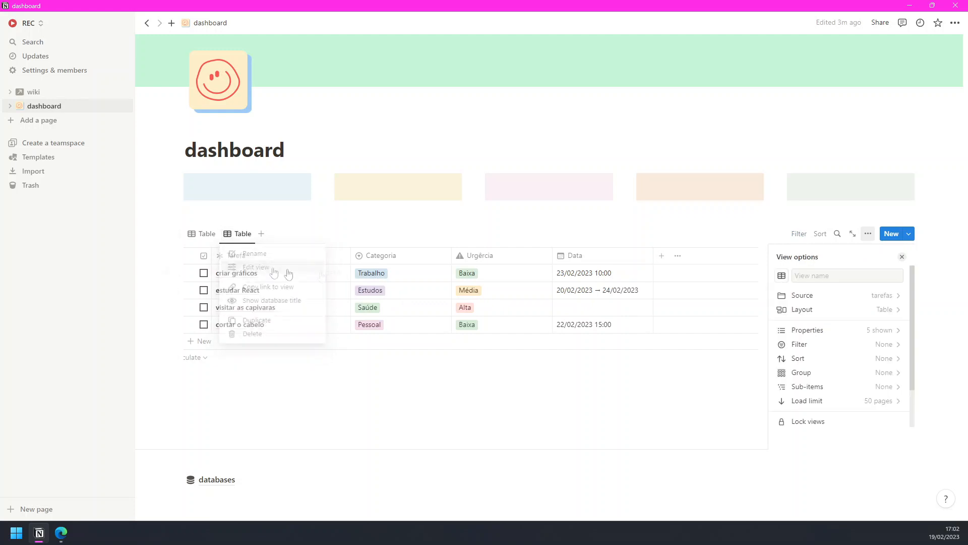
click(852, 319)
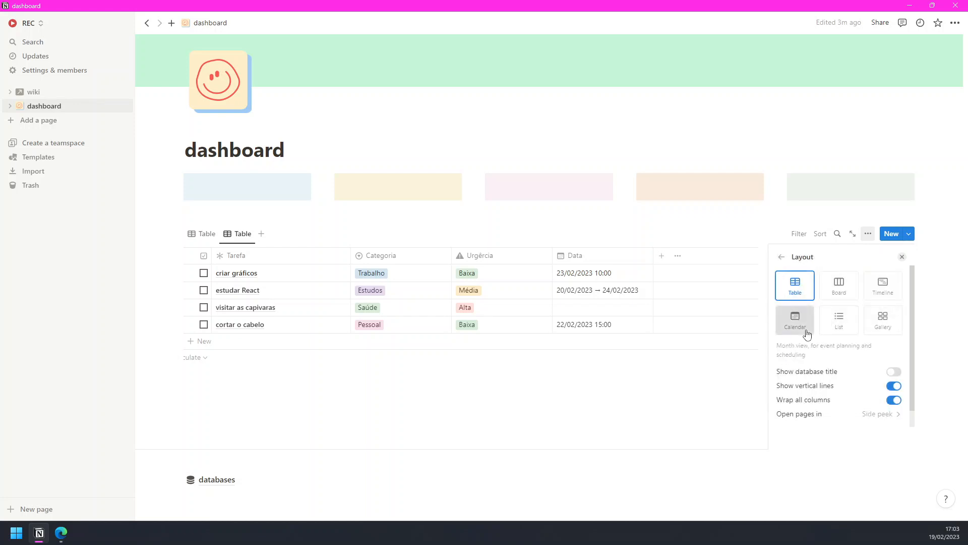
click(807, 334)
click(426, 222)
scroll(585, 393, down, 4)
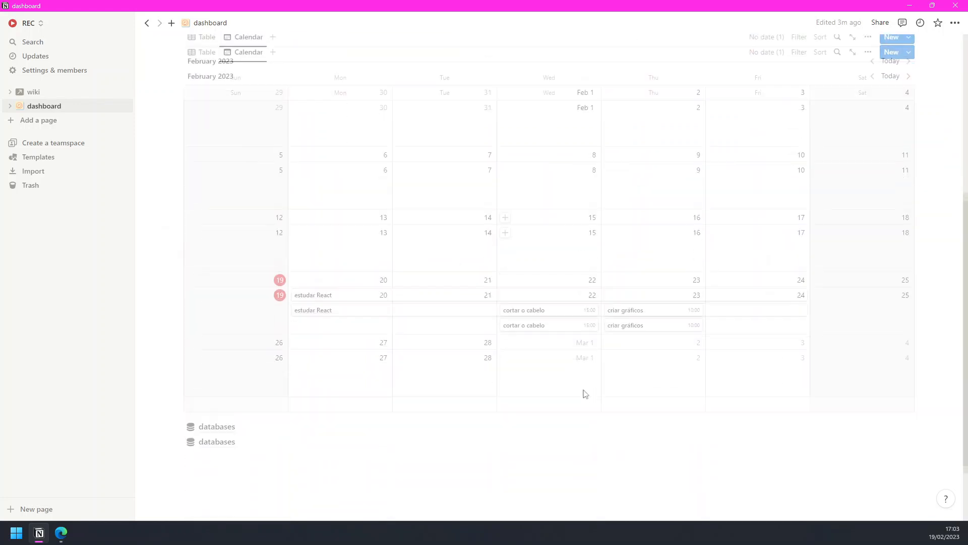
scroll(587, 373, up, 3)
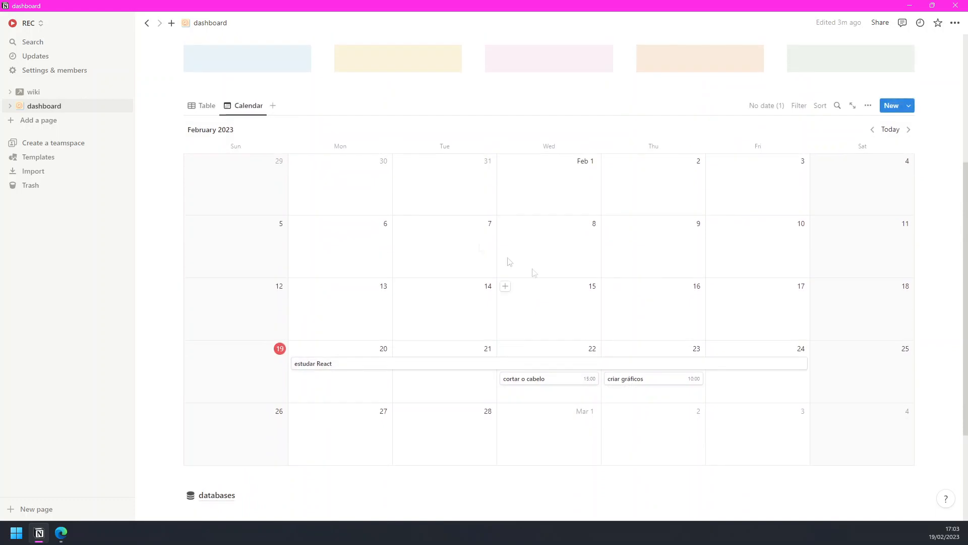
click(799, 106)
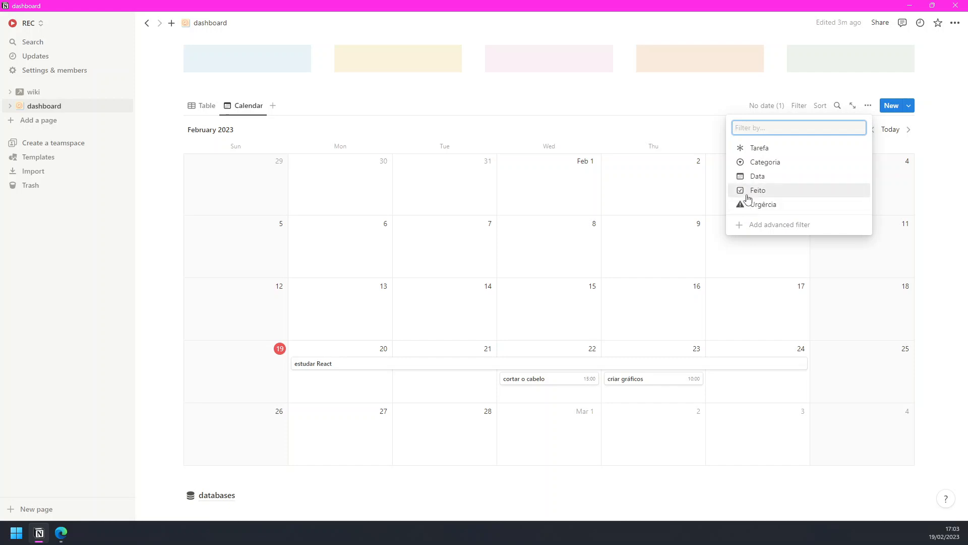
click(478, 109)
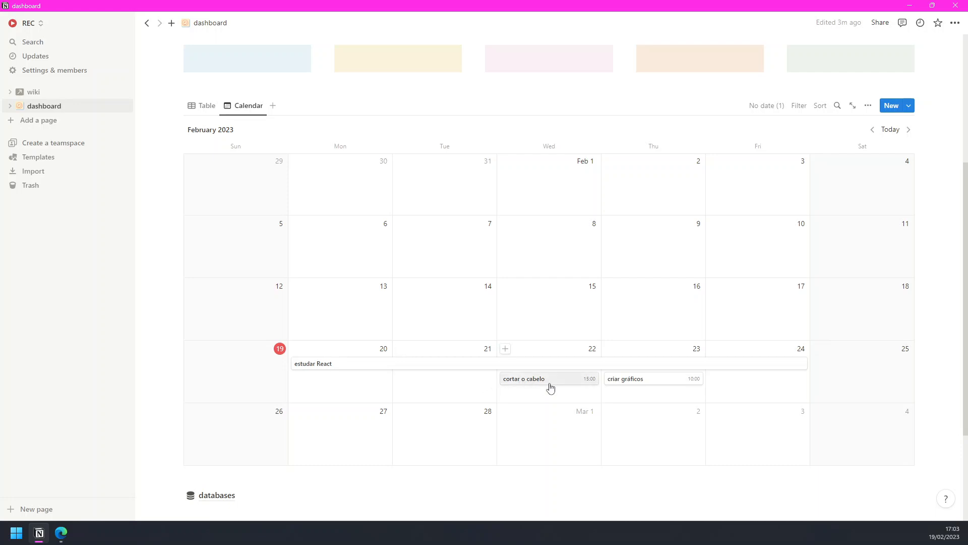
click(202, 105)
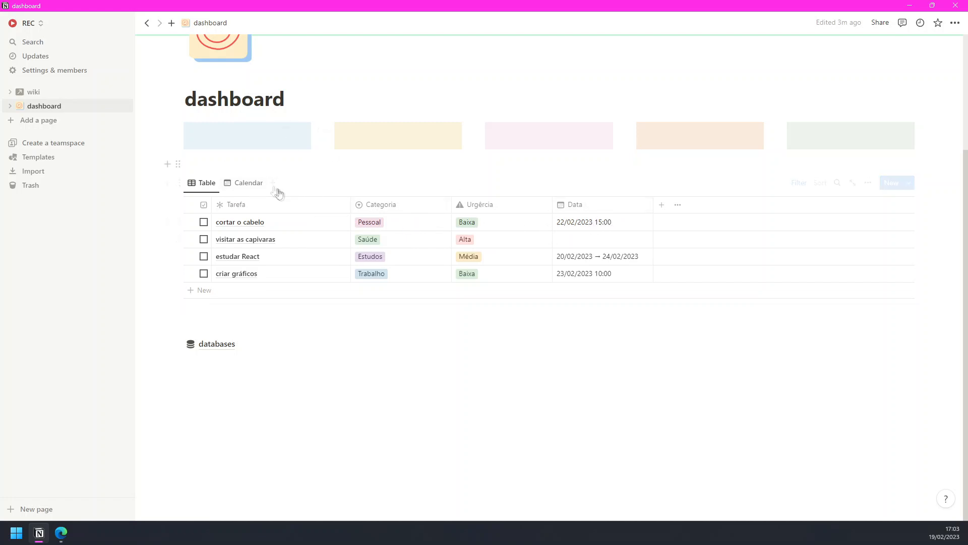
click(248, 183)
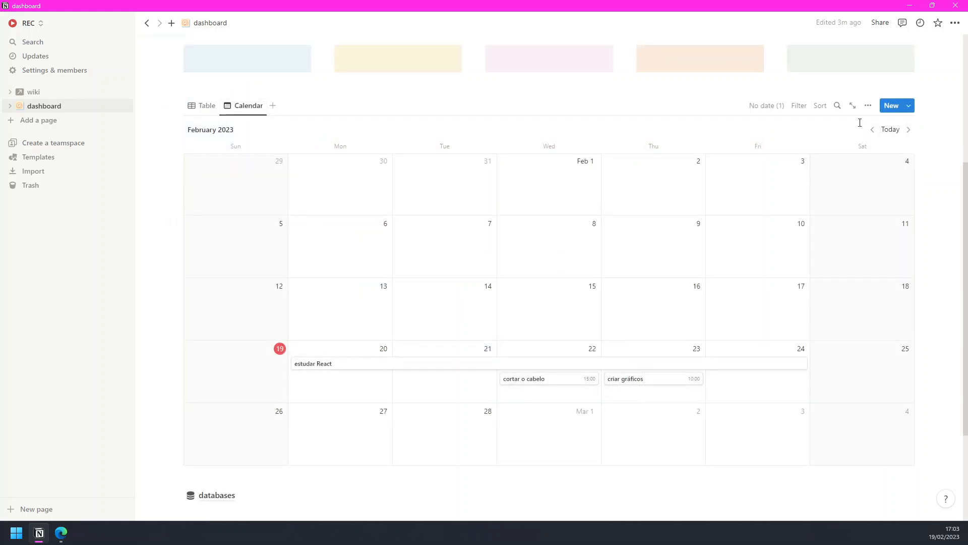
Show only the Data and Feito properties on the calendar view's cards, keeping Categoria and Urgércia hidden
click(868, 105)
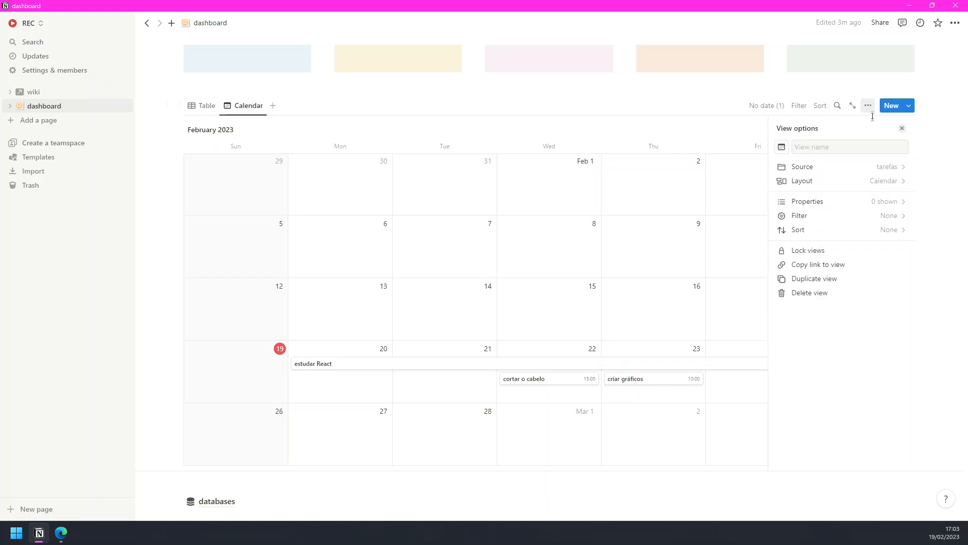
click(842, 211)
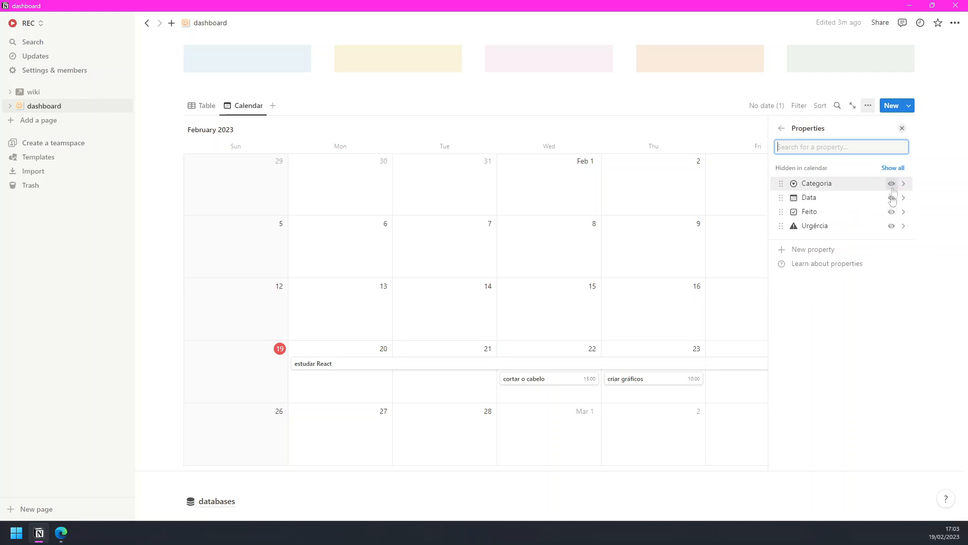
click(893, 168)
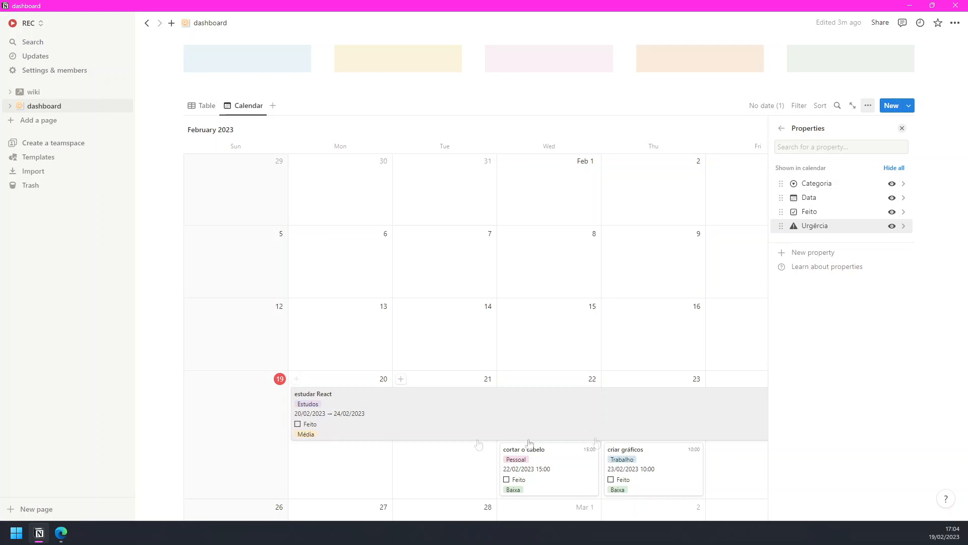
click(892, 212)
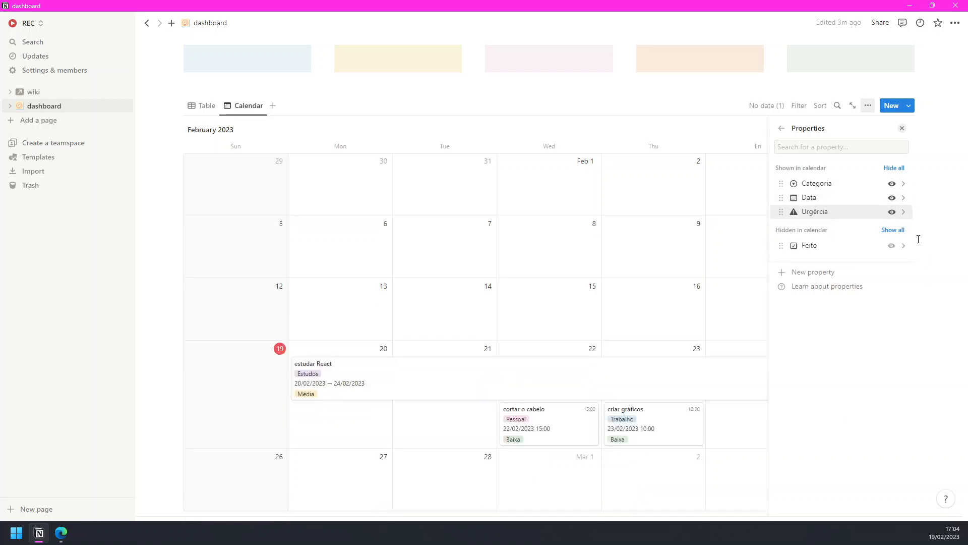
click(893, 230)
click(892, 183)
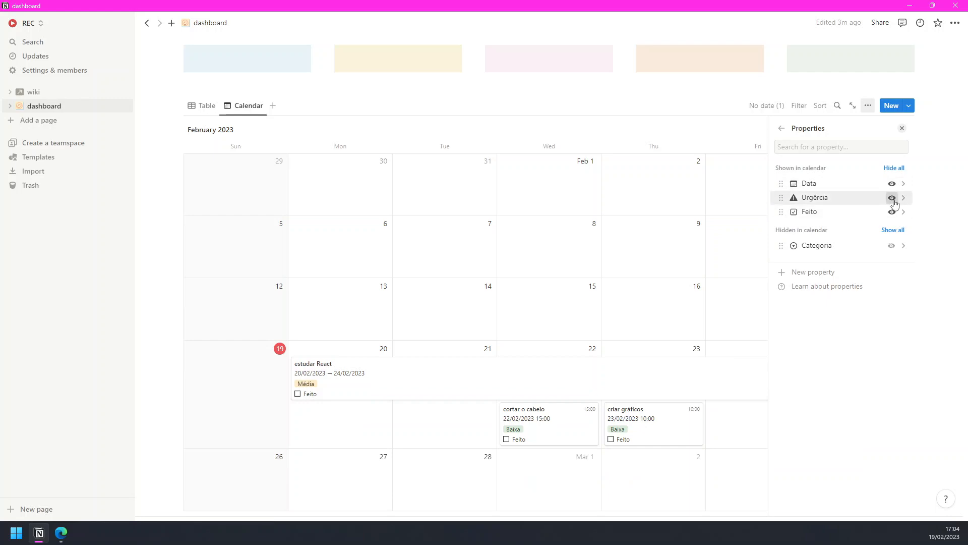
click(892, 198)
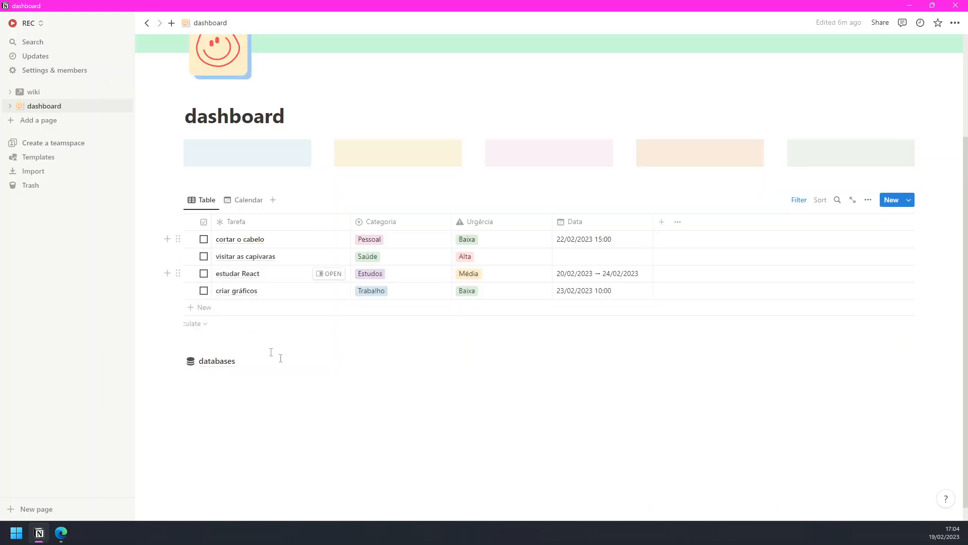
Mark "cortar o cabelo" as Feito in the table view, clear the mark in the calendar view, and check both views
click(203, 239)
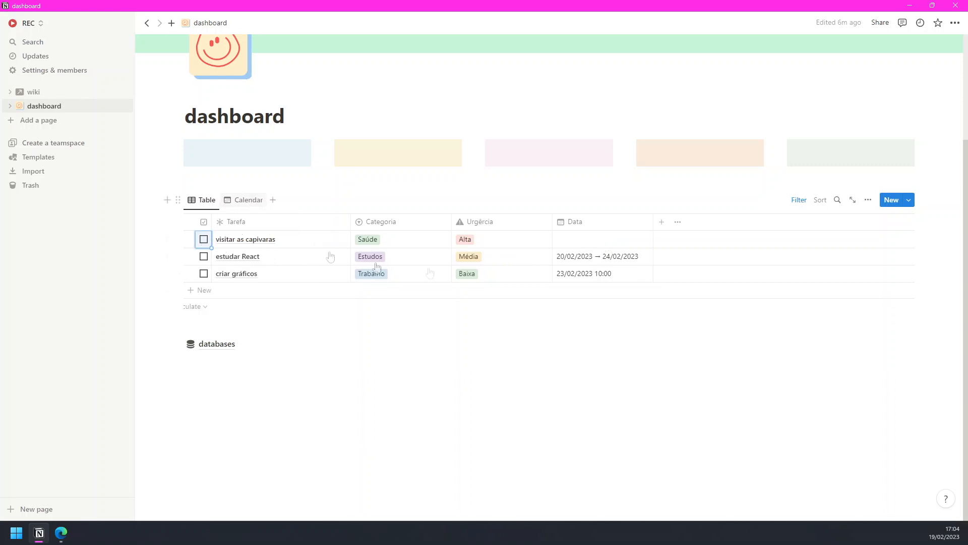
click(245, 198)
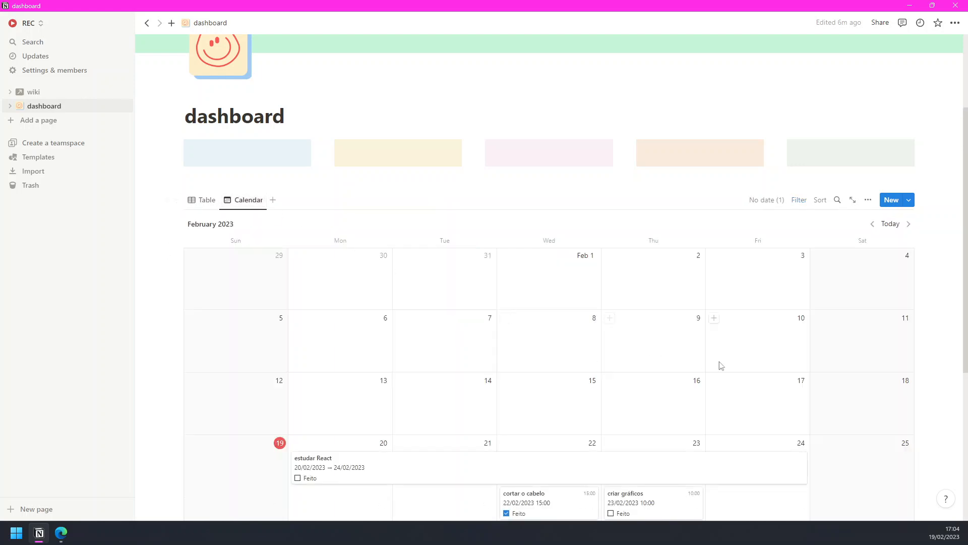
scroll(720, 365, down, 3)
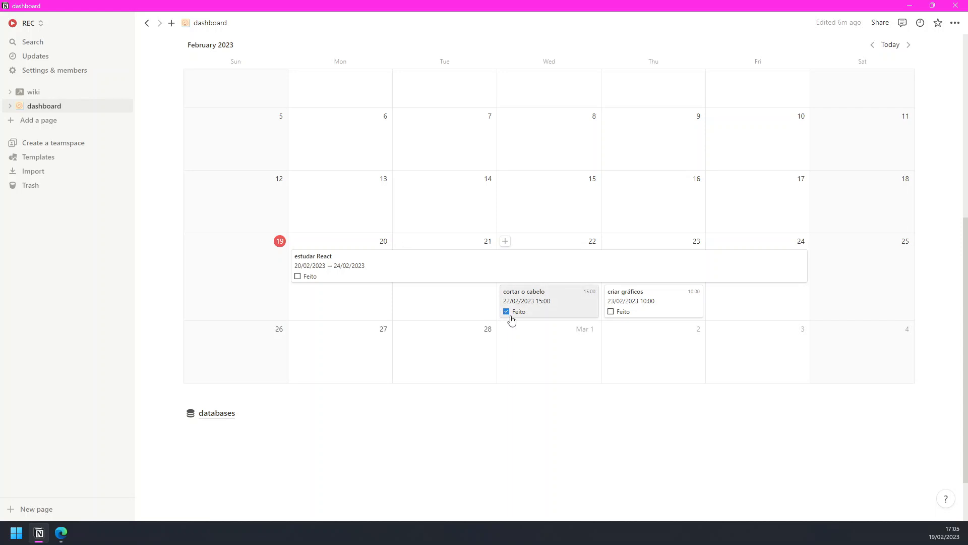
click(506, 312)
scroll(586, 346, up, 3)
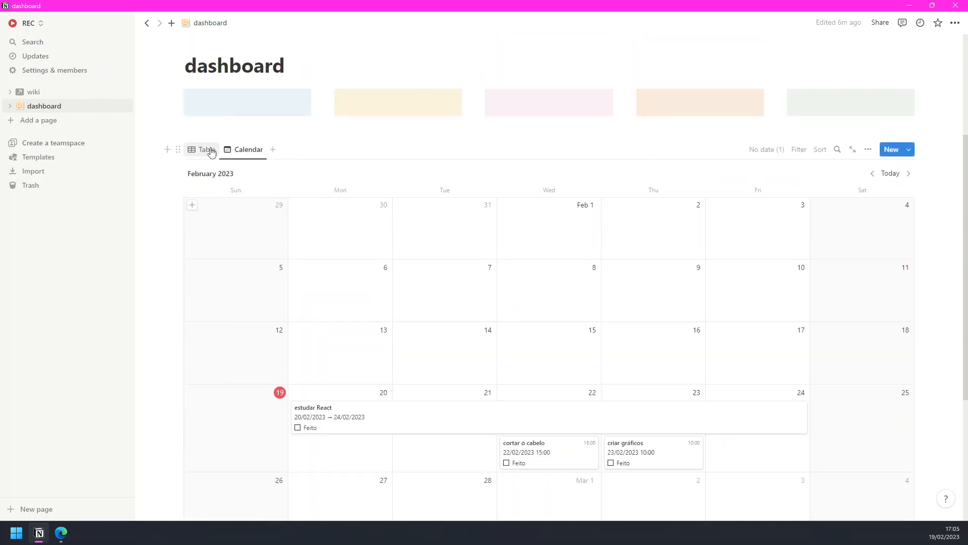
click(208, 150)
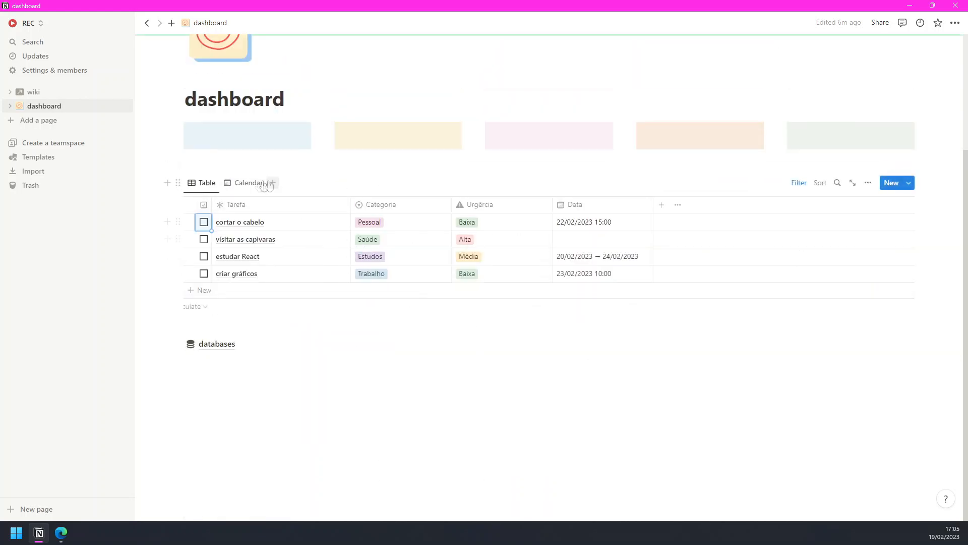
click(243, 184)
scroll(564, 356, down, 4)
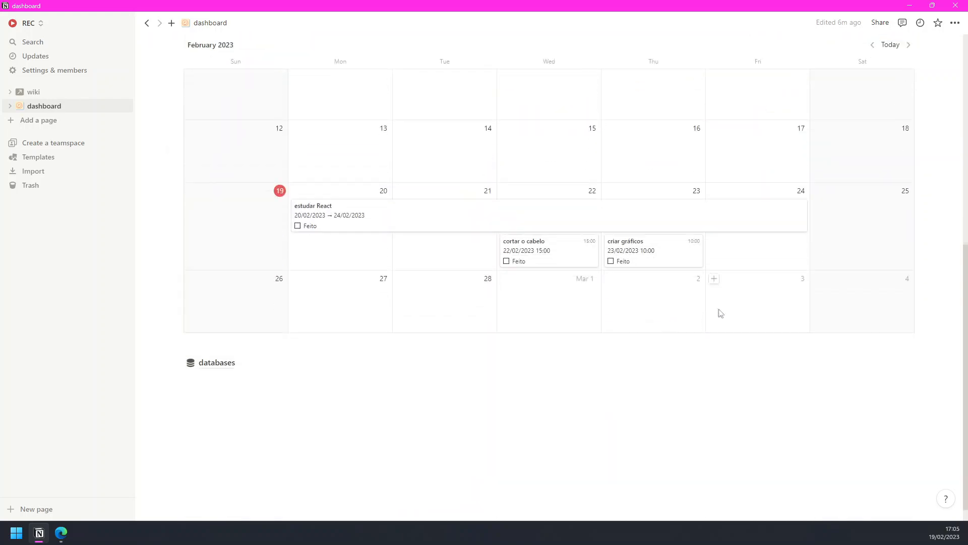
scroll(713, 259, up, 3)
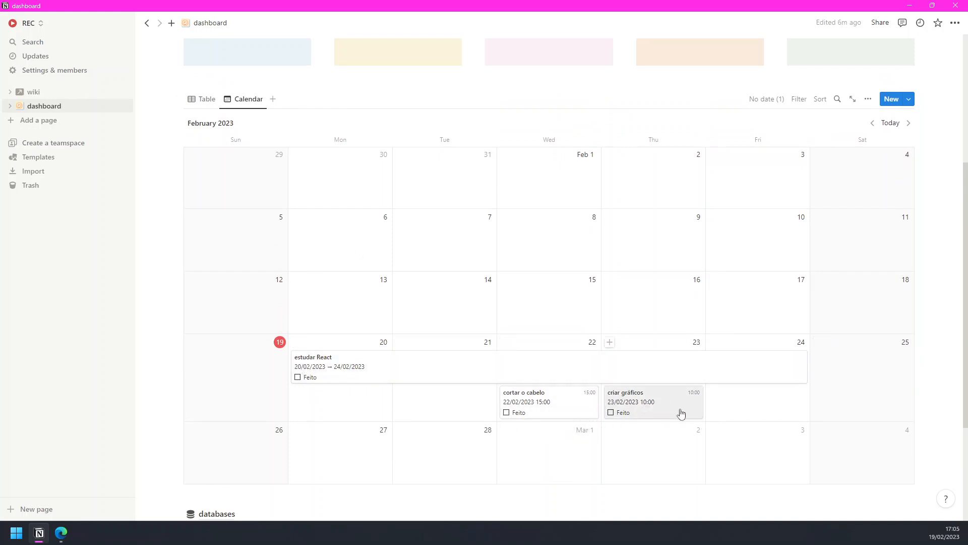
Add a third view of the tarefas database to the linked block and set its layout to Board
click(273, 99)
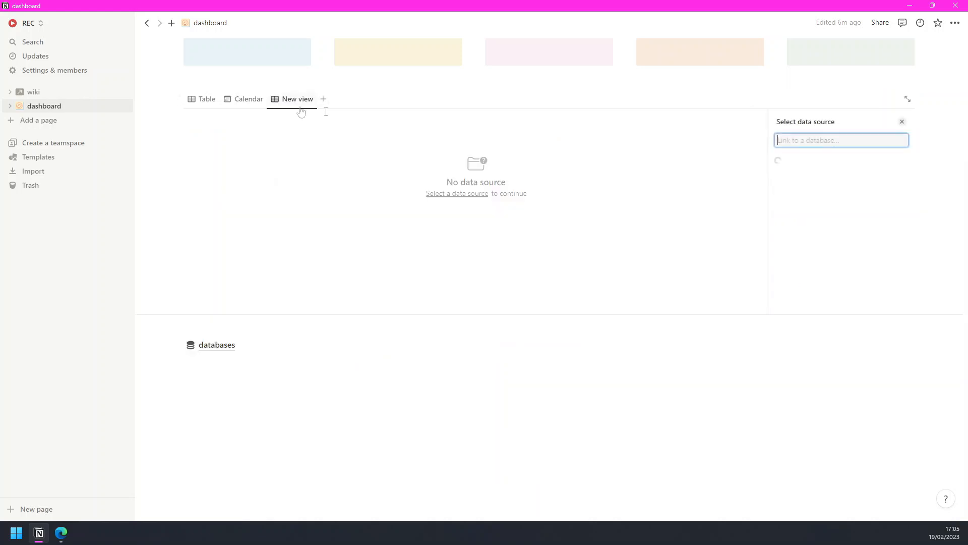
click(832, 173)
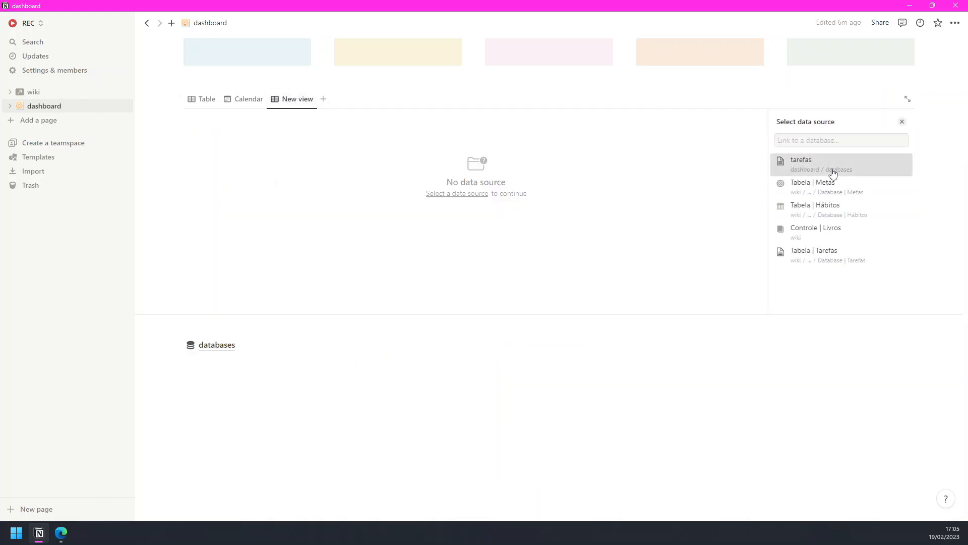
click(300, 104)
click(310, 133)
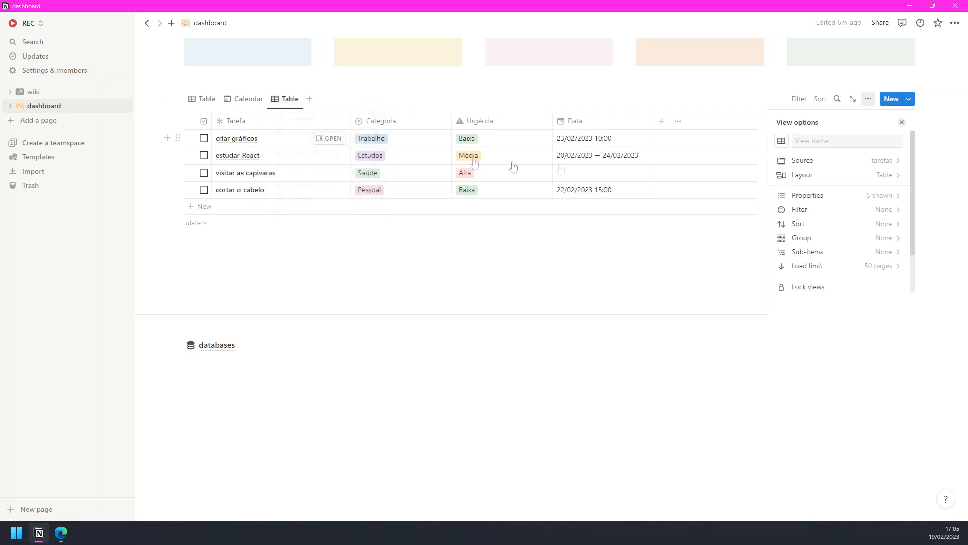
click(822, 178)
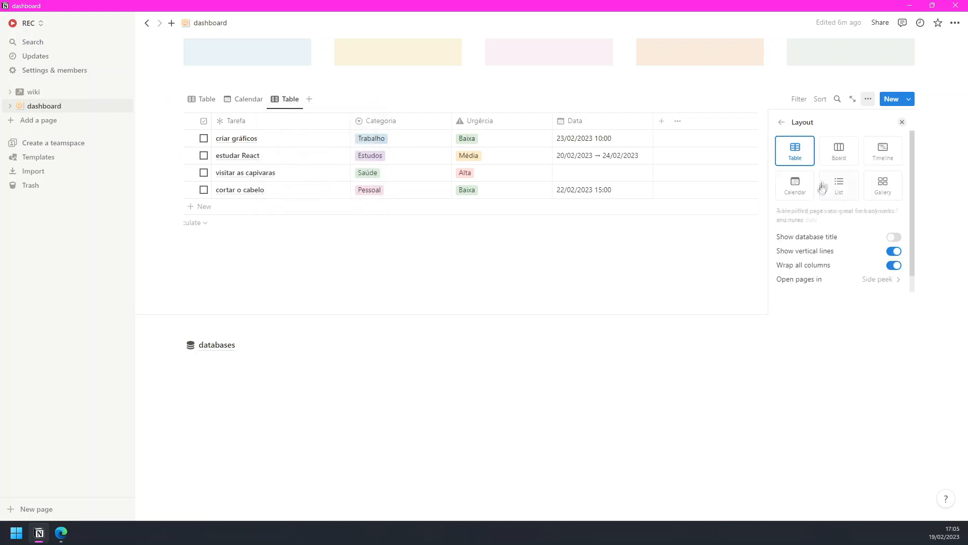
click(852, 161)
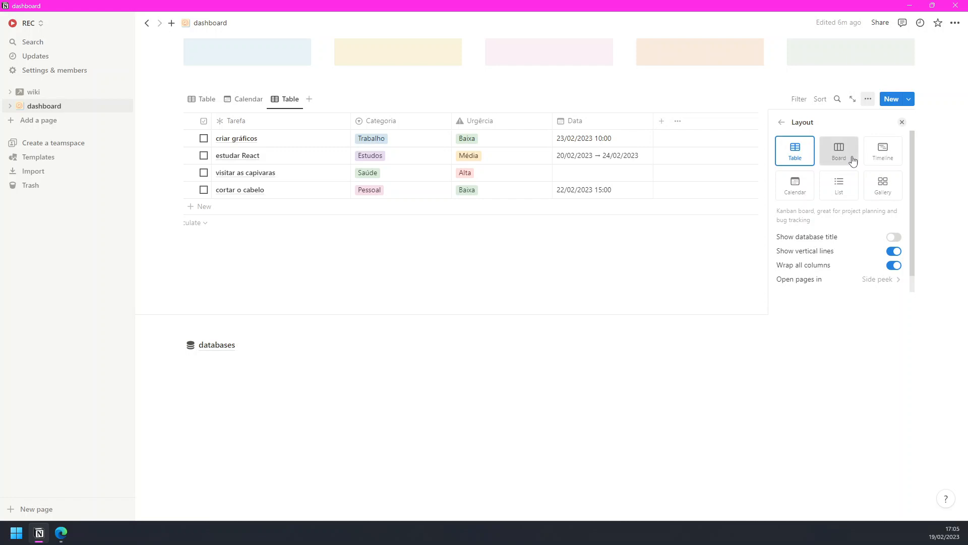
click(385, 224)
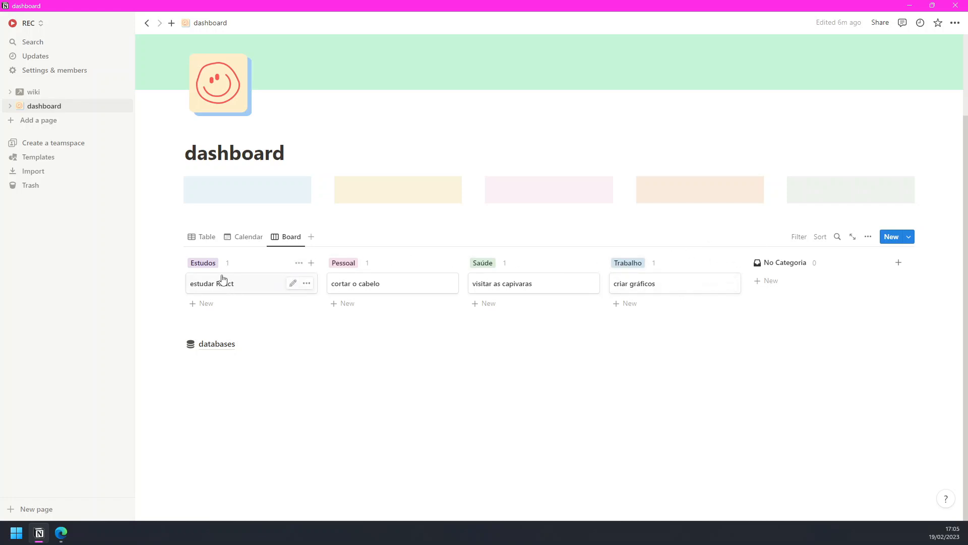
Try grouping the board view by Urgércia, and return its grouping to Categoria
click(868, 237)
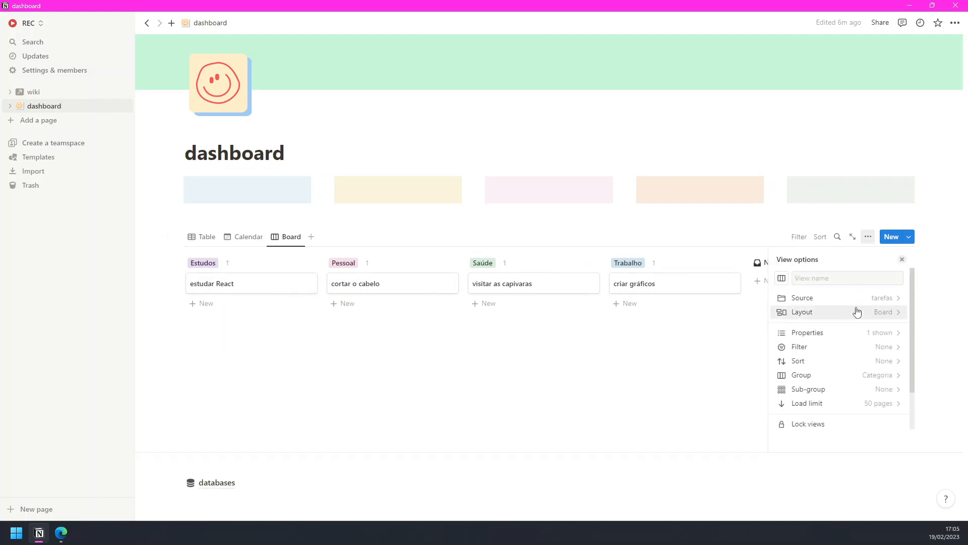
click(859, 379)
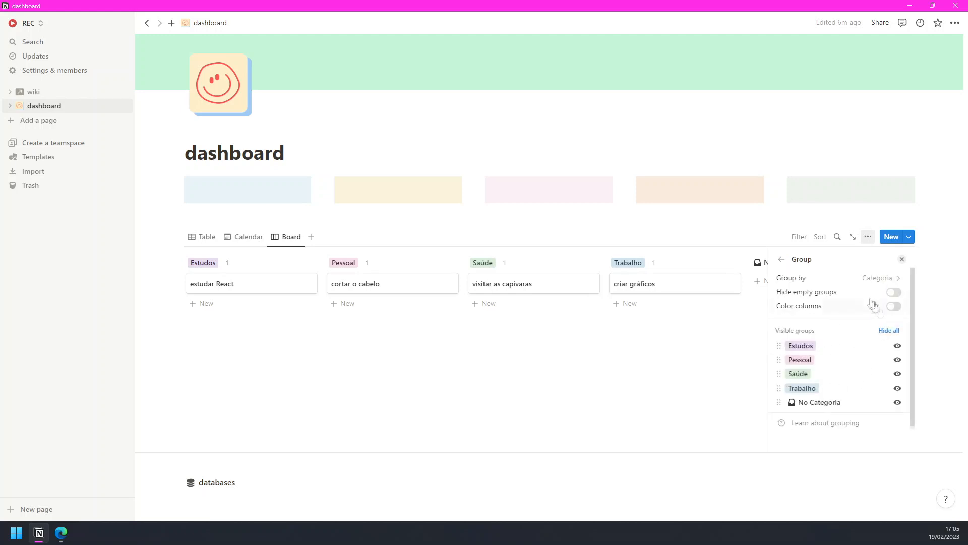
scroll(863, 339, down, 1)
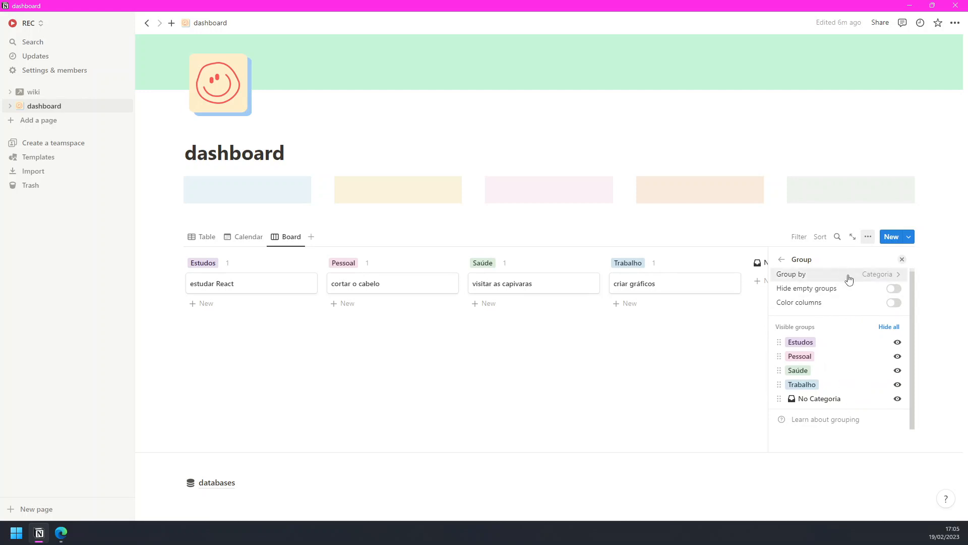
click(849, 276)
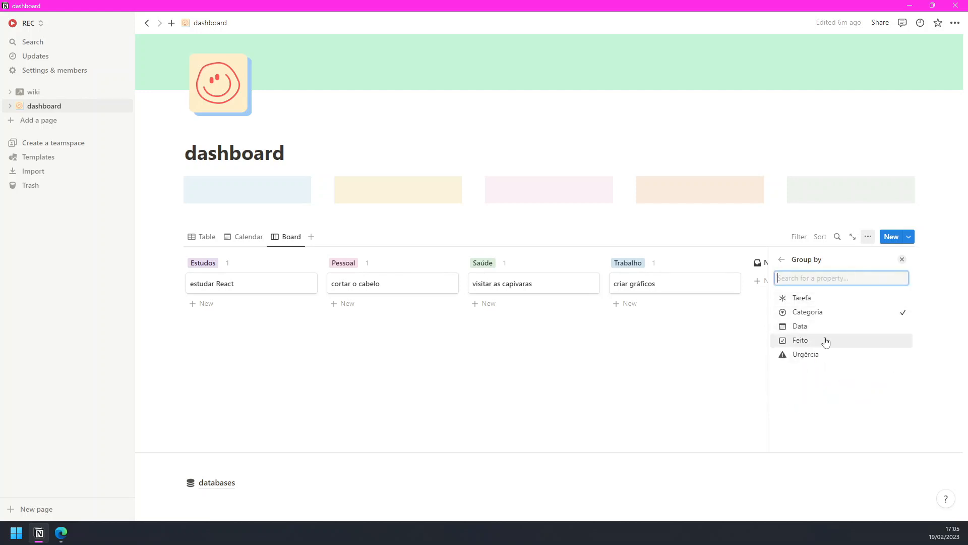
click(823, 360)
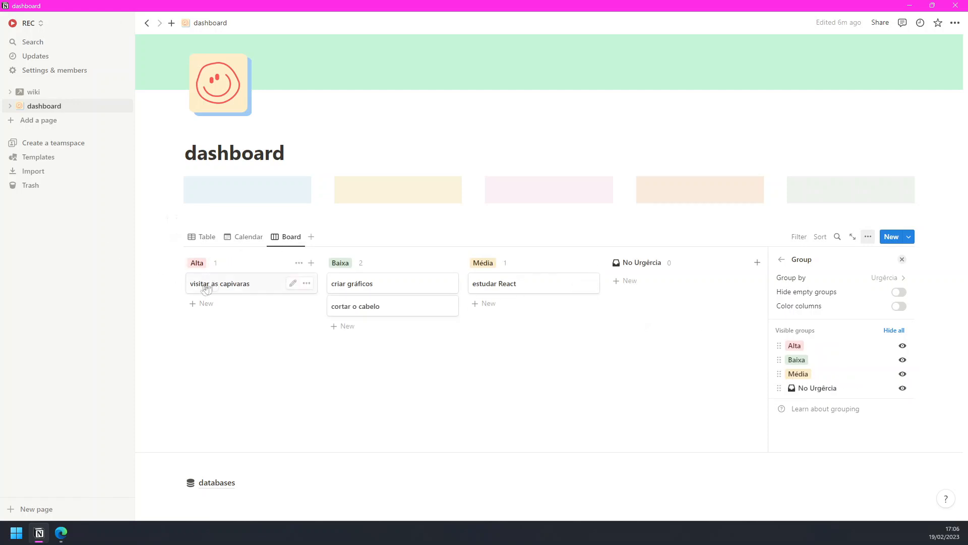
click(901, 277)
click(825, 313)
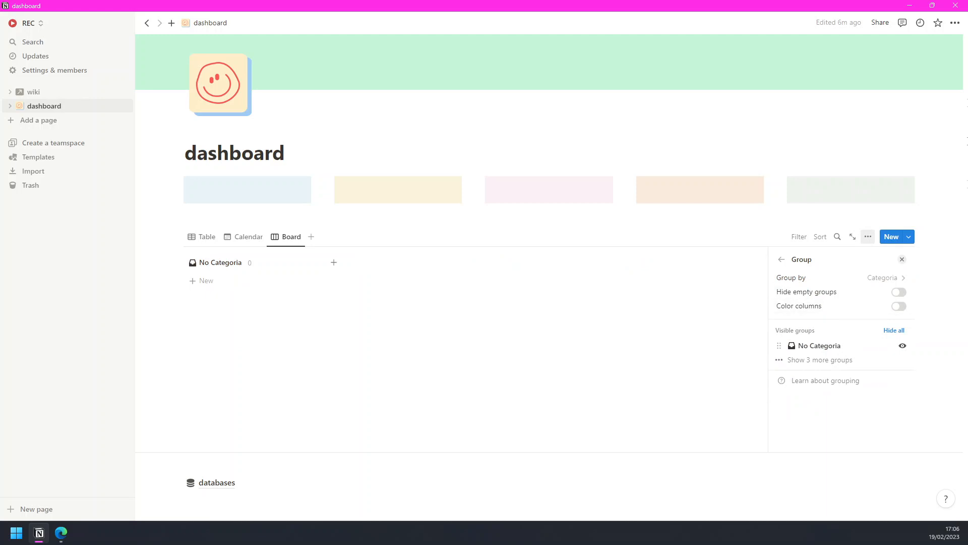
click(325, 380)
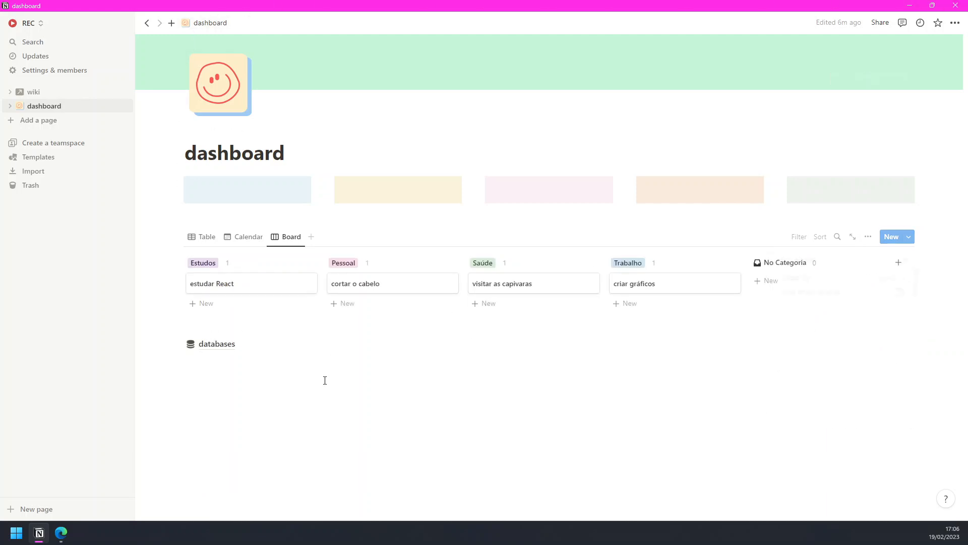
Show the Data, Feito and Urgércia properties on the board view's cards, keeping Categoria hidden
click(867, 236)
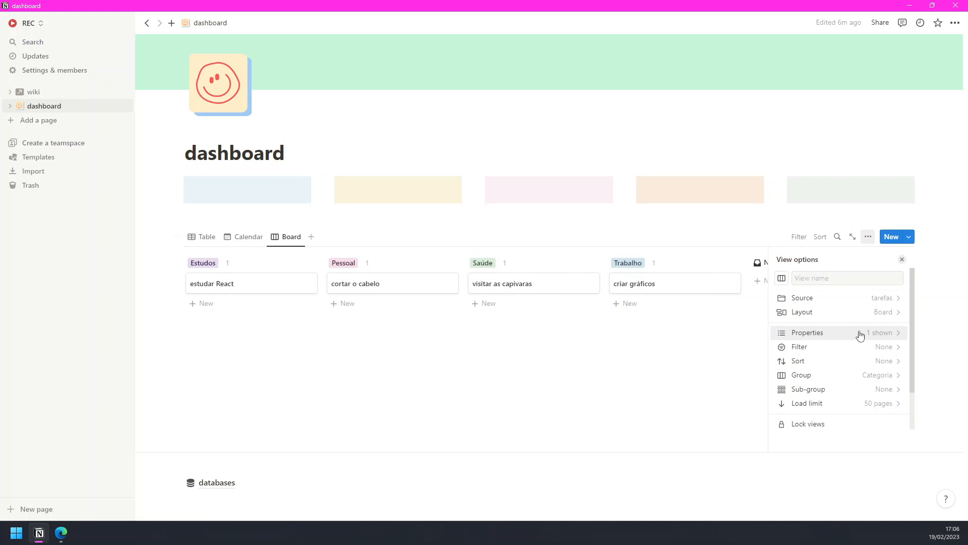
click(860, 334)
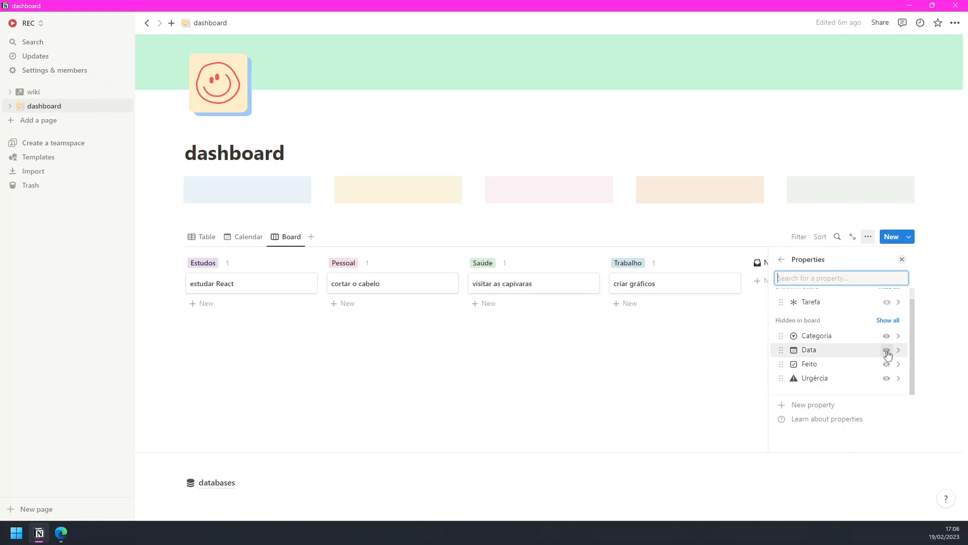
click(886, 350)
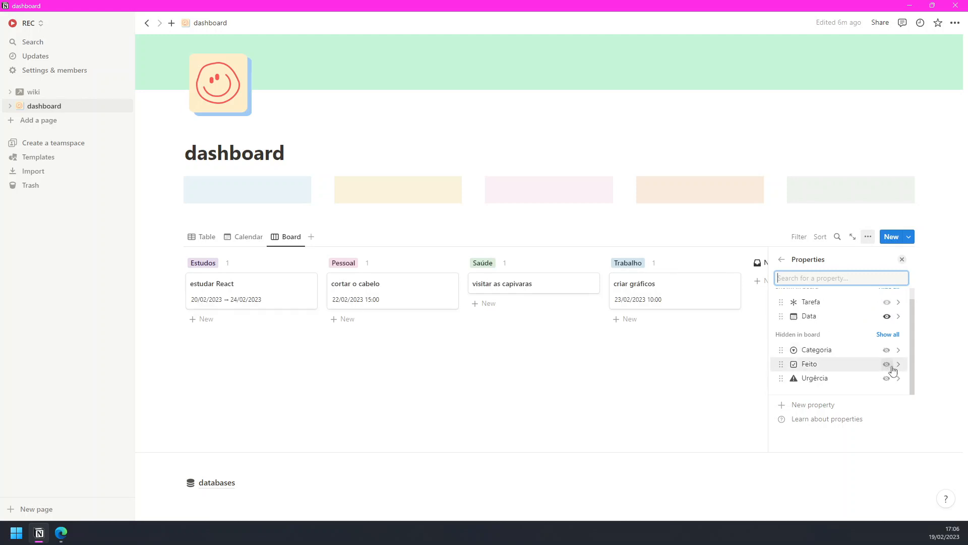
click(887, 365)
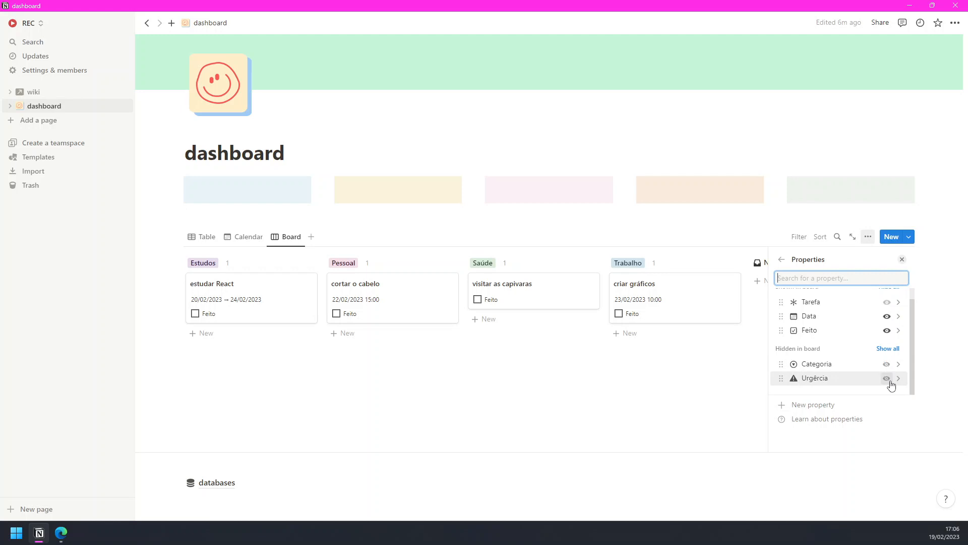
click(887, 378)
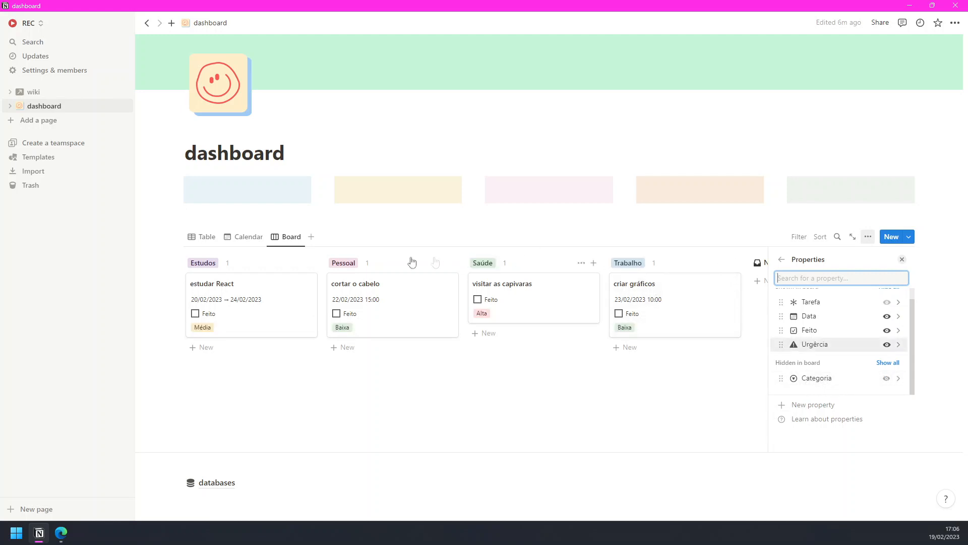
click(398, 218)
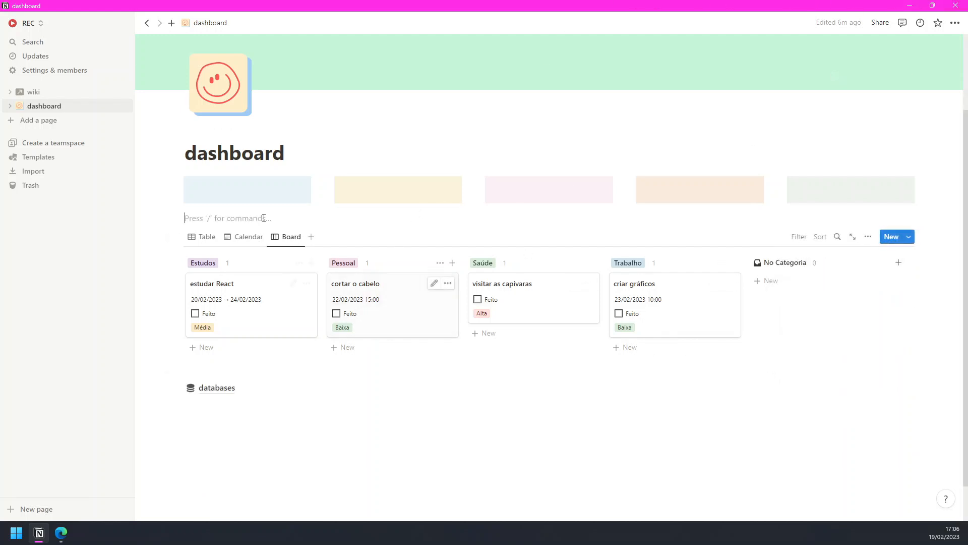
Place the Board view ahead of Calendar and filter it to tasks whose Feito is Unchecked
drag(286, 240, 244, 244)
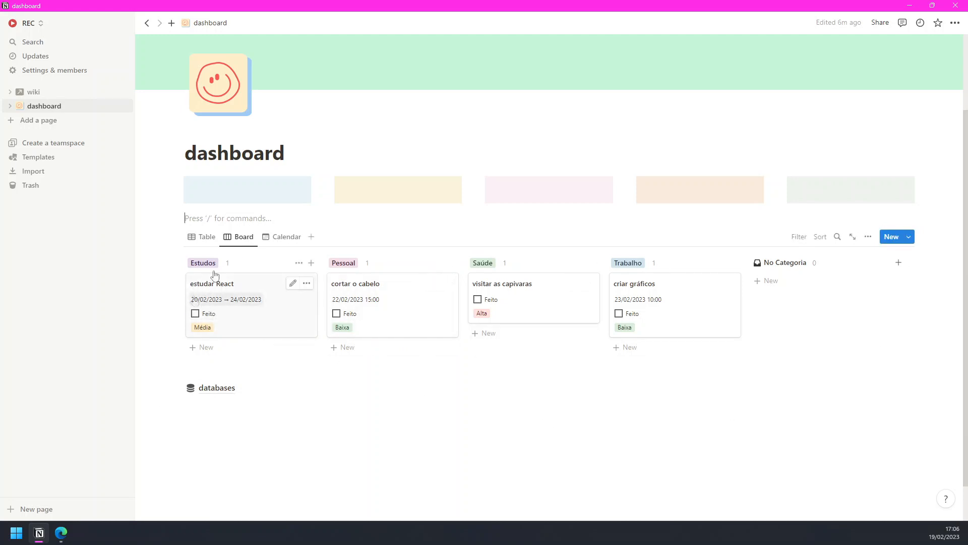
click(808, 237)
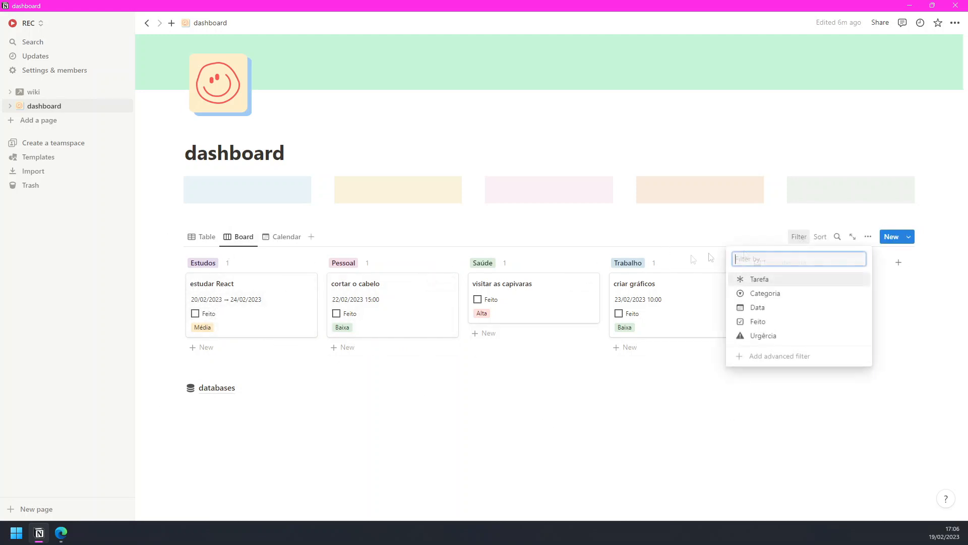
click(771, 321)
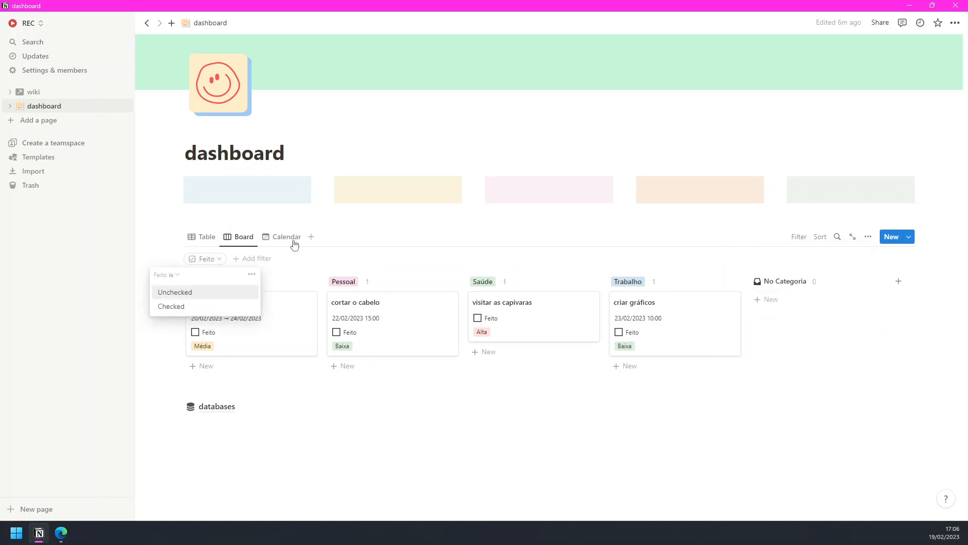
click(195, 298)
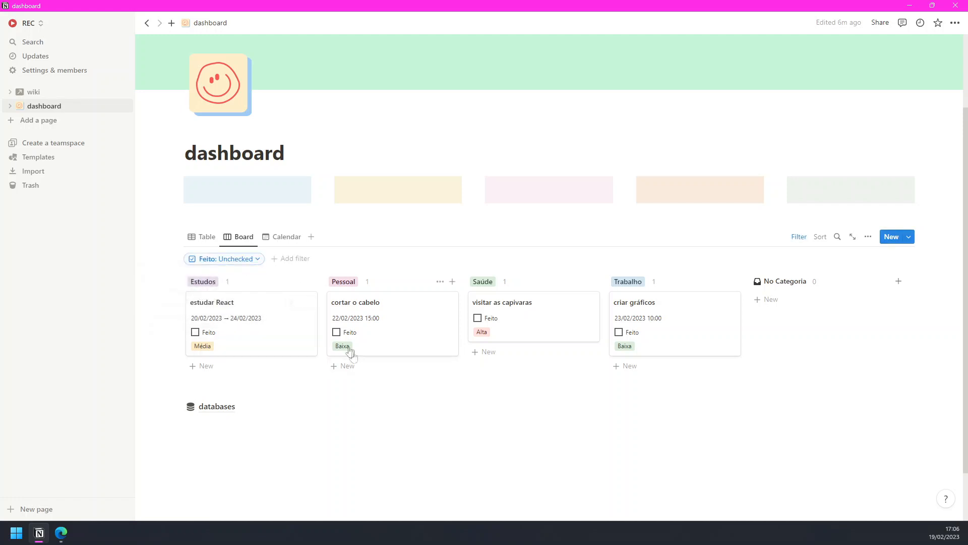
Test the board filter by marking "cortar o cabelo" as Feito, and undo the mark
click(336, 332)
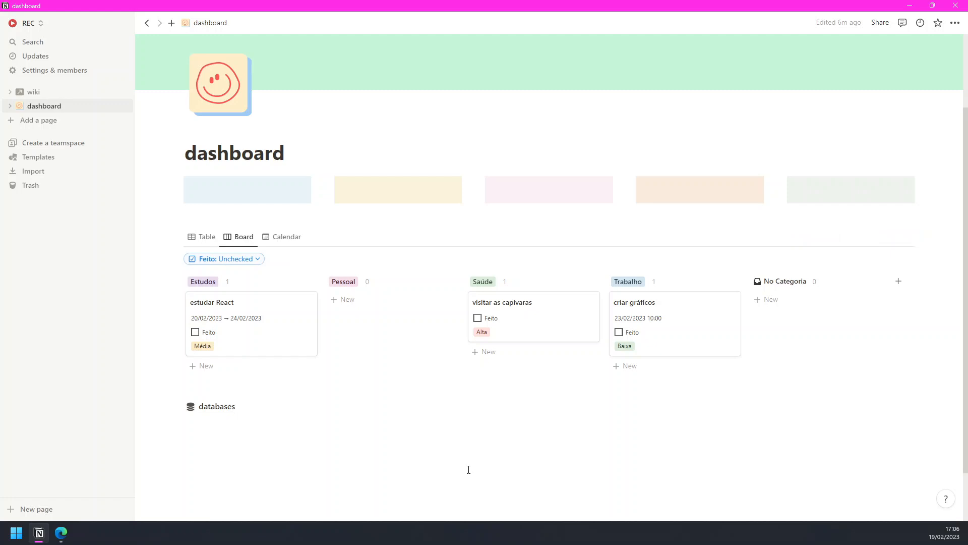
key(ctrl+z)
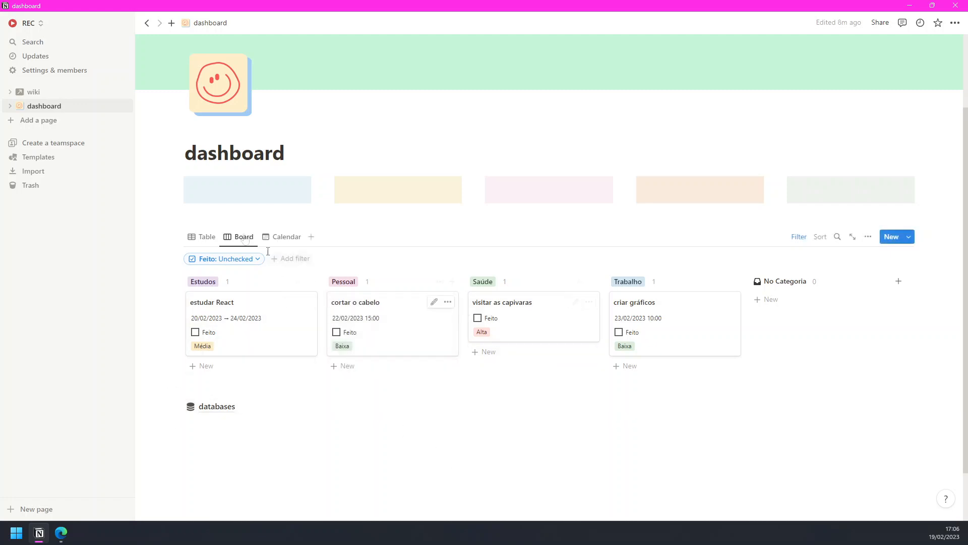
Check the table view against the board, and make Board the first view of the linked block
click(210, 237)
scroll(426, 340, down, 1)
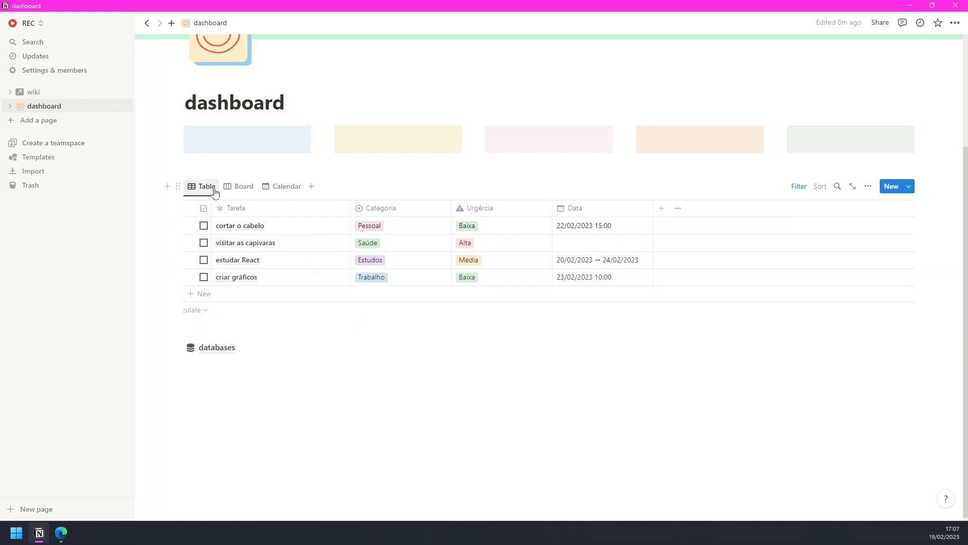
click(243, 187)
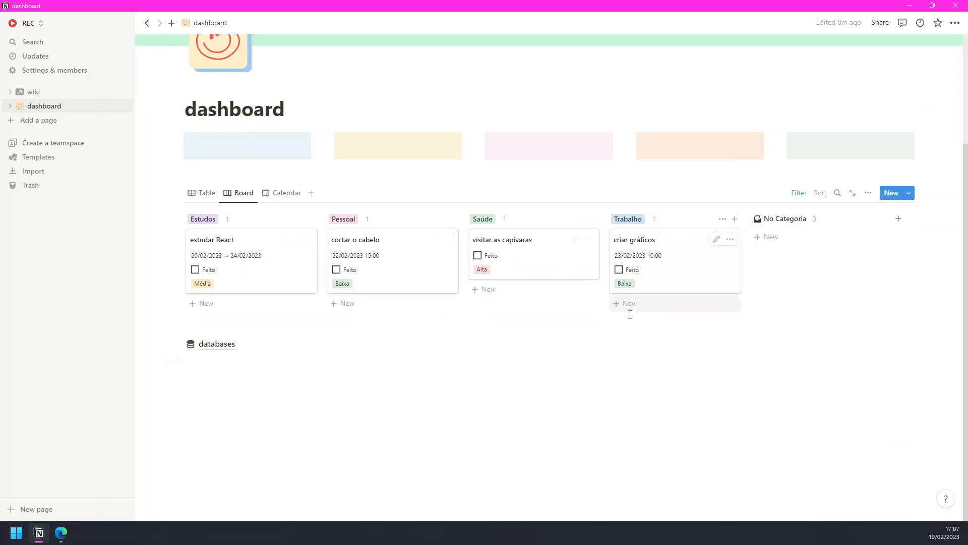
mouse_move(240, 194)
mouse_down()
mouse_move(205, 193)
mouse_move(291, 194)
mouse_move(247, 195)
mouse_up()
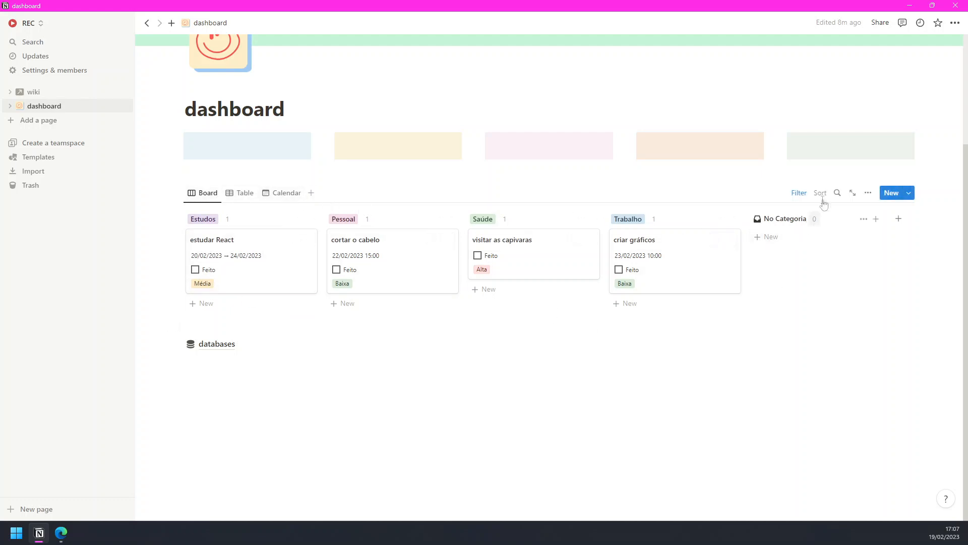
Examine the layout types and settings offered for the board view
click(868, 193)
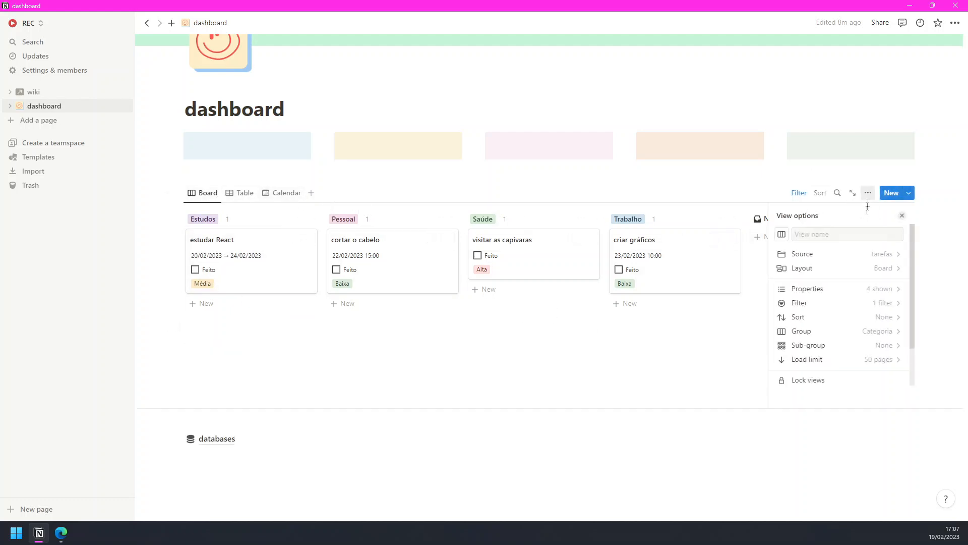
click(835, 274)
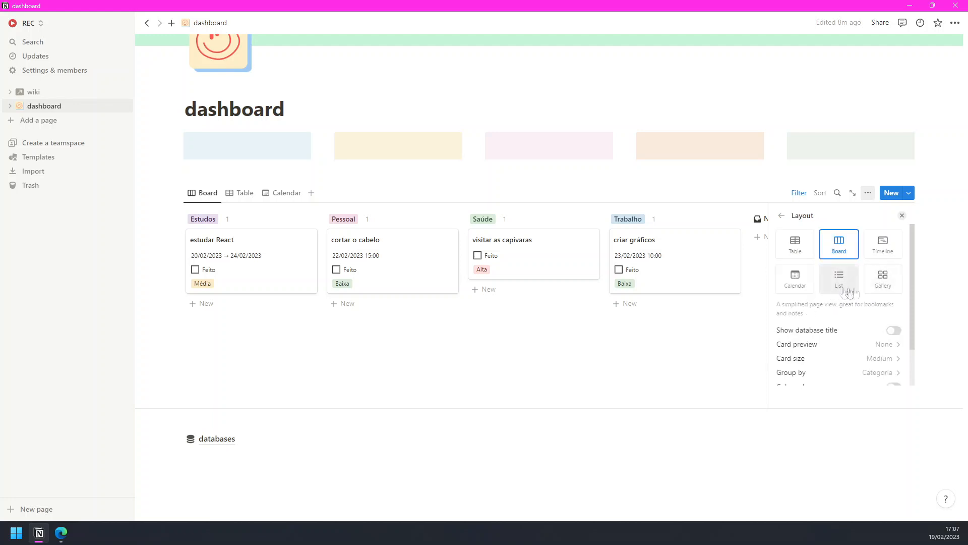
click(879, 294)
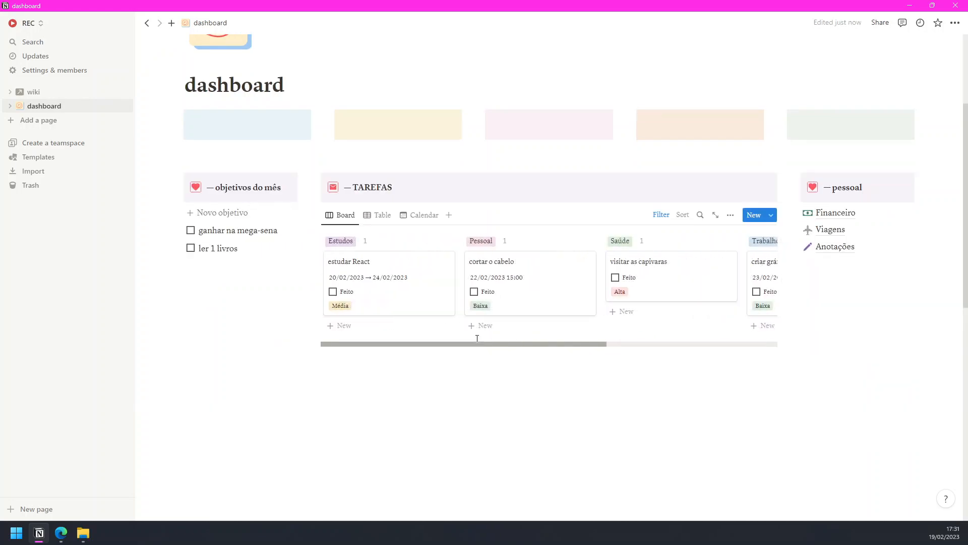
Sort the table view in the TAREFAS section by Urgércia in ascending order
drag(575, 345, 492, 335)
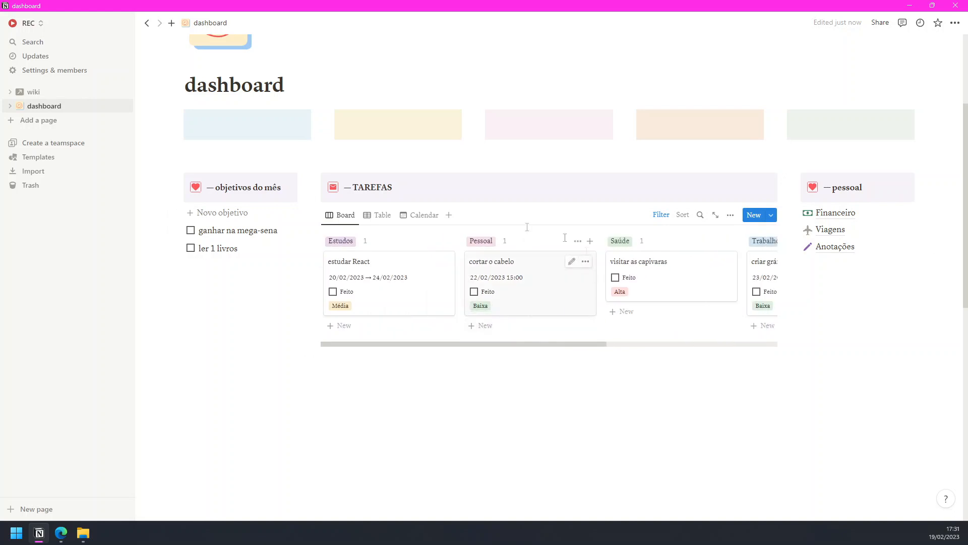
click(381, 217)
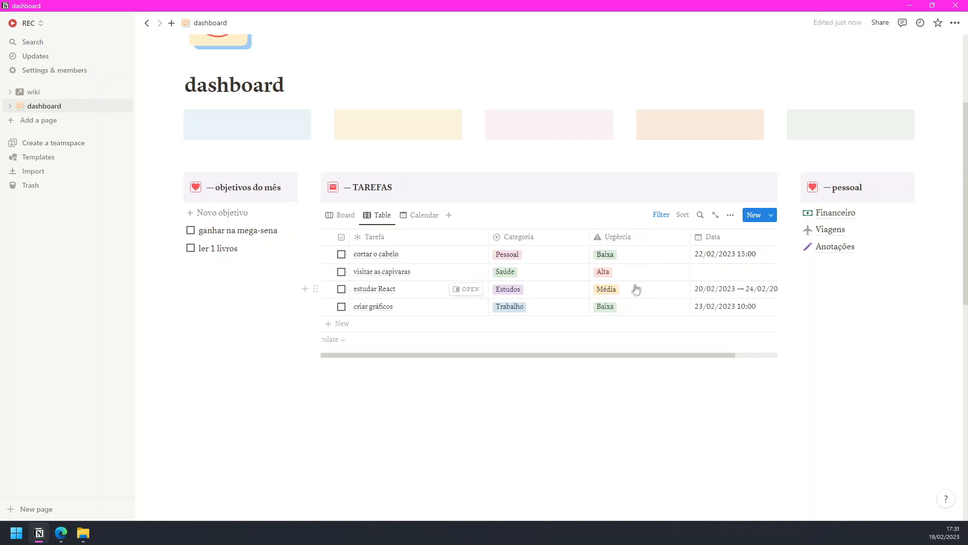
click(680, 216)
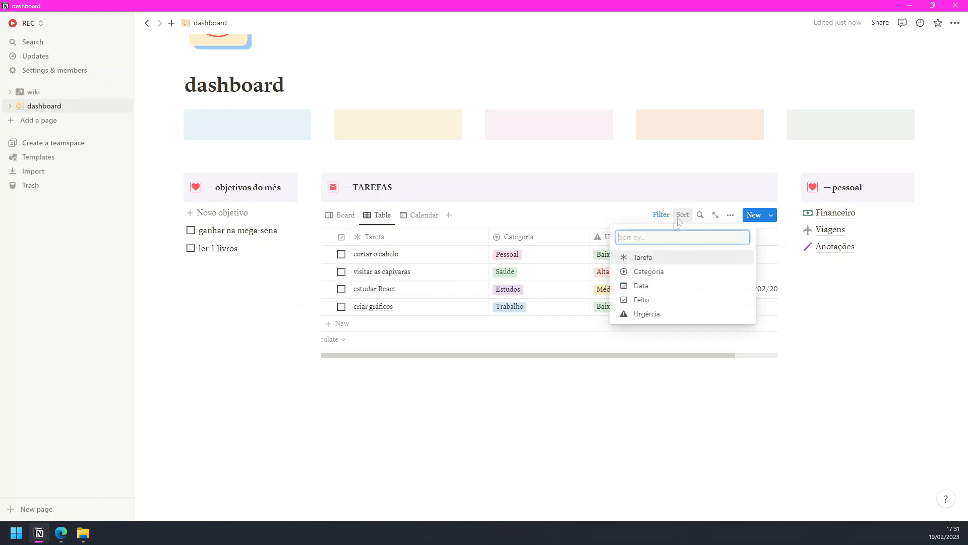
click(664, 320)
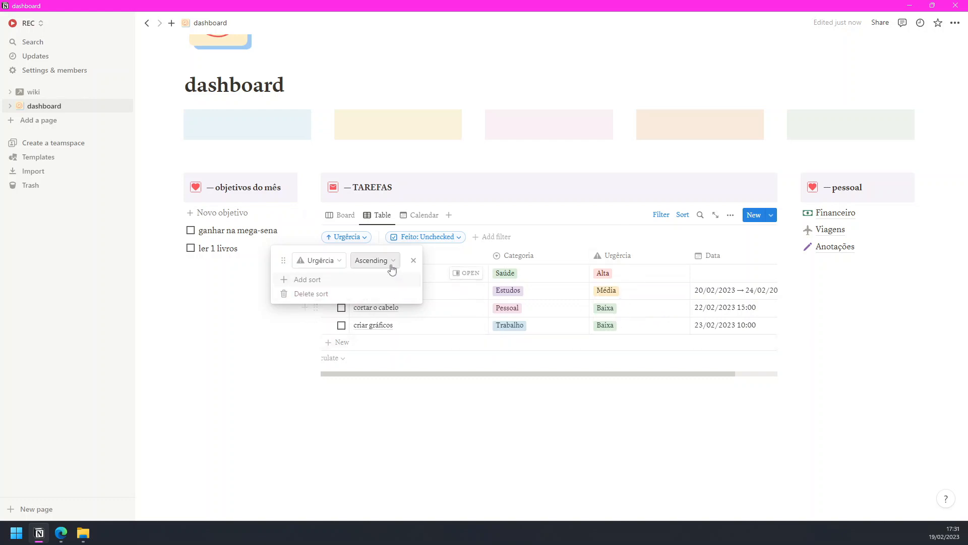
click(601, 227)
Try moving the Baixa option to the start of the Urgércia property's options, and return it to the end
click(731, 216)
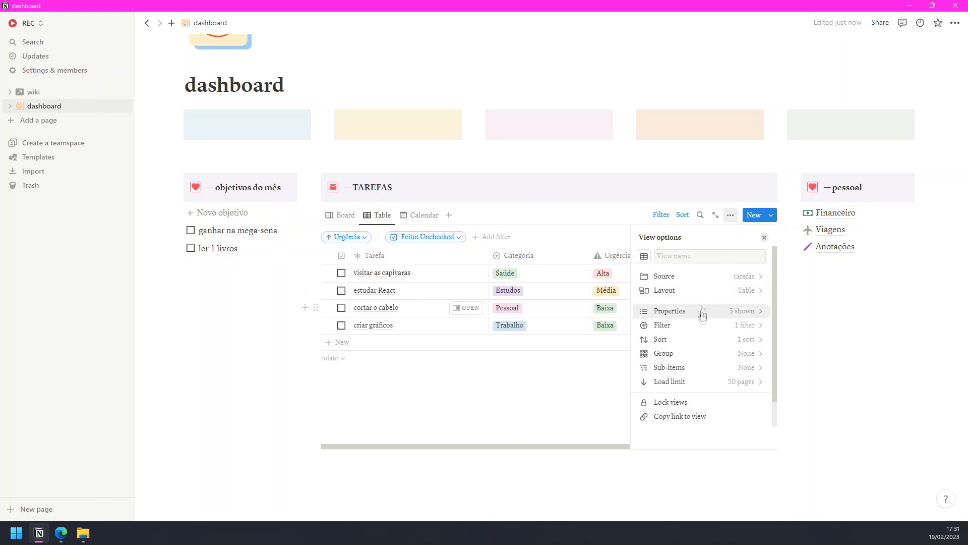
click(613, 255)
click(629, 309)
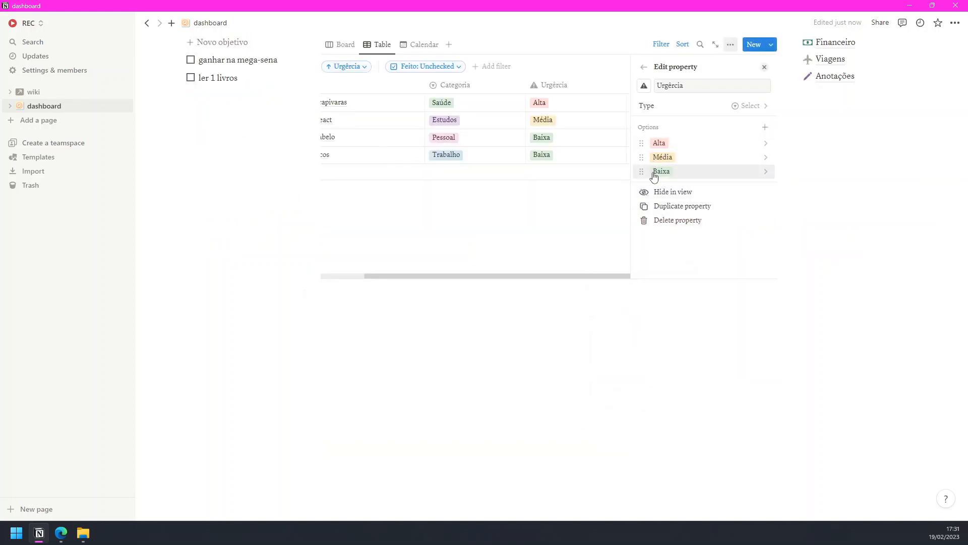
drag(639, 173, 639, 143)
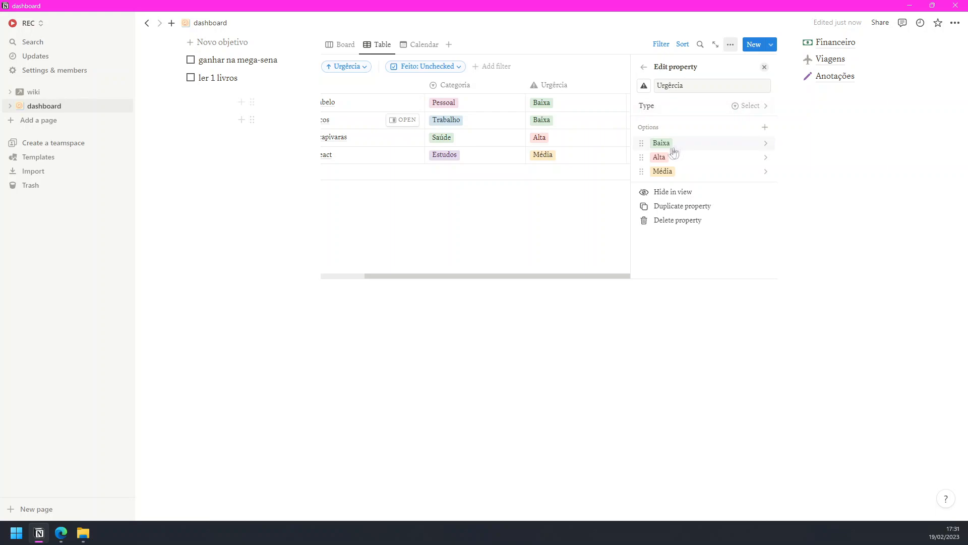
drag(640, 142, 640, 174)
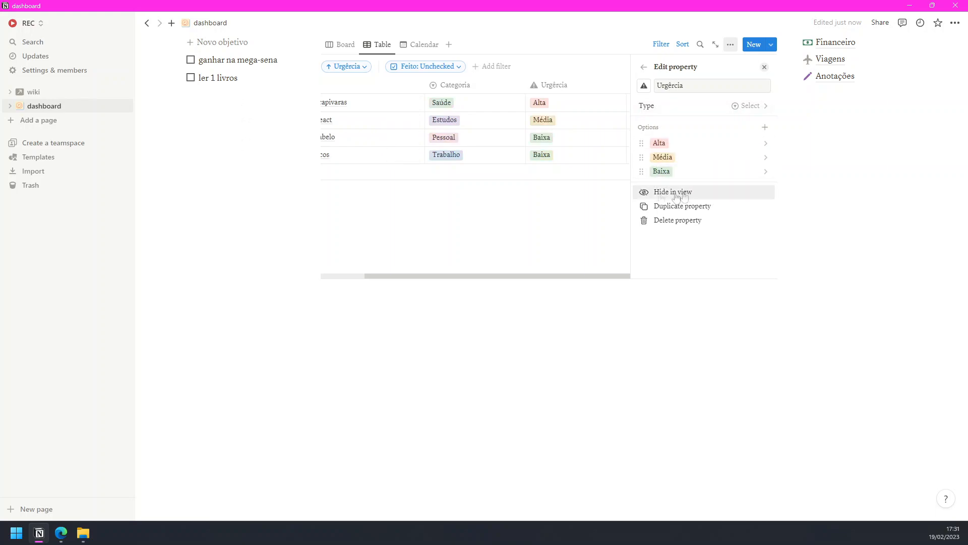
click(560, 210)
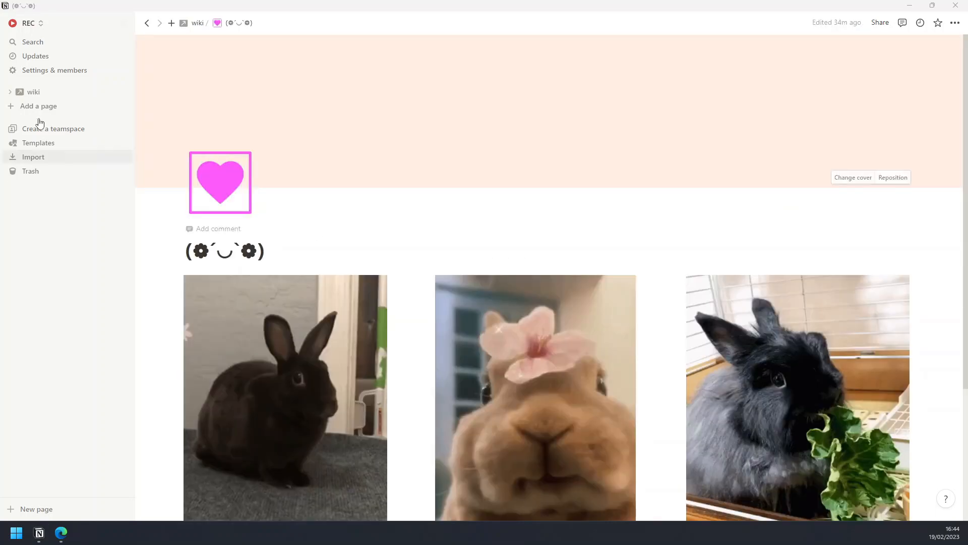